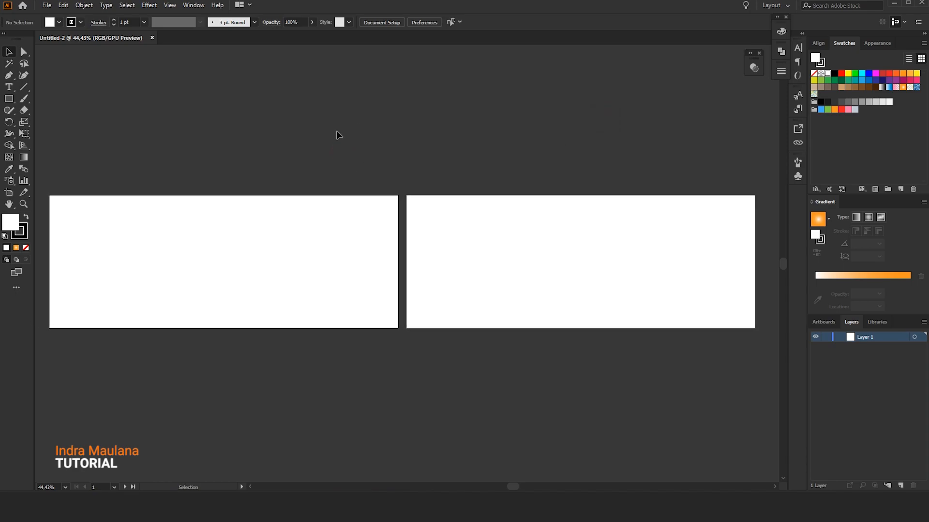
- Create a rectangle 820 px wide and 312 px high
left_click_drag(353, 145, 456, 133)
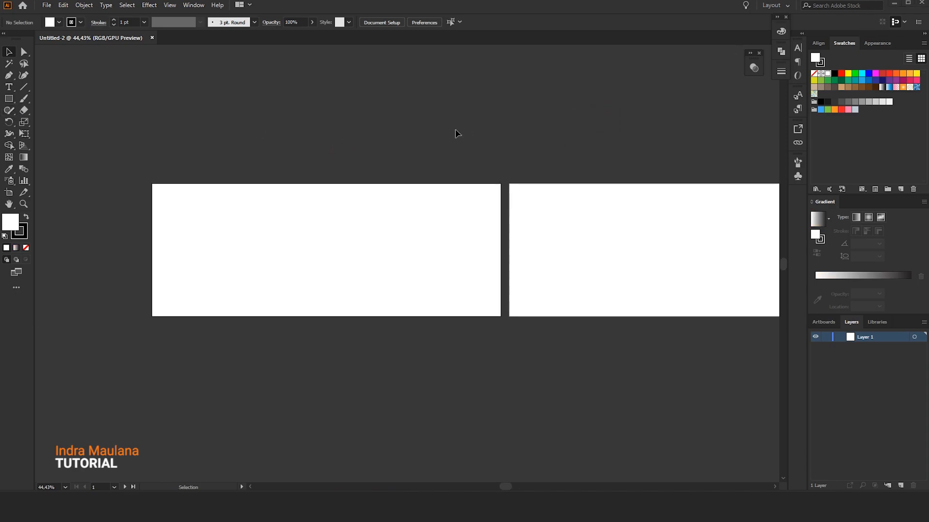
left_click(9, 99)
left_click(214, 158)
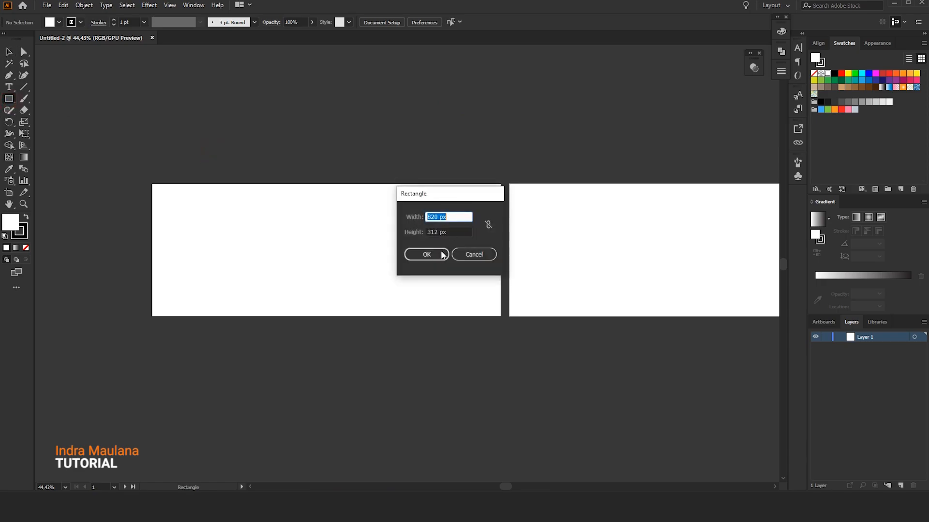
left_click_drag(460, 221, 411, 216)
left_click_drag(466, 232, 427, 232)
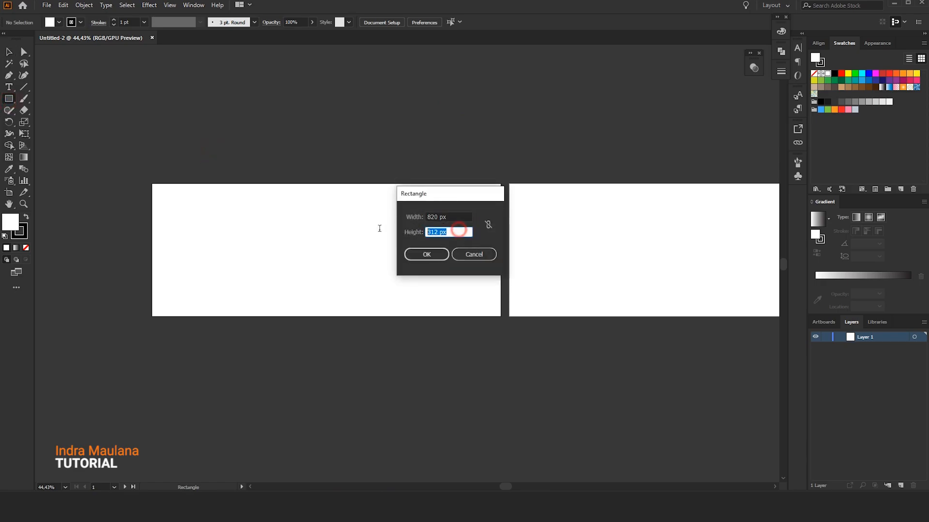
left_click(426, 255)
- Align the new rectangle to the artboard, centering it both horizontally and vertically on the first artboard
left_click(9, 52)
left_click(385, 23)
left_click(394, 57)
left_click(418, 25)
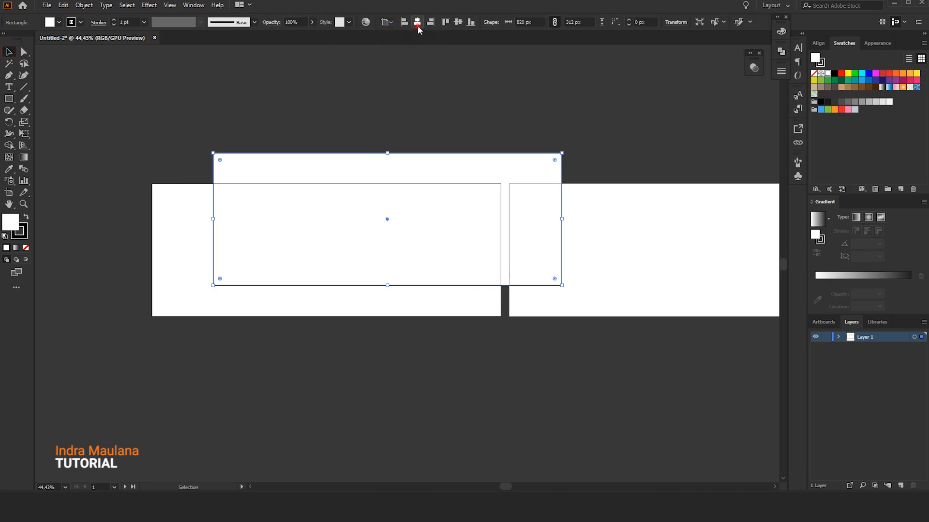
left_click(457, 22)
left_click(390, 93)
- Fill the banner rectangle with the dark blue colour #202344
left_click(332, 247)
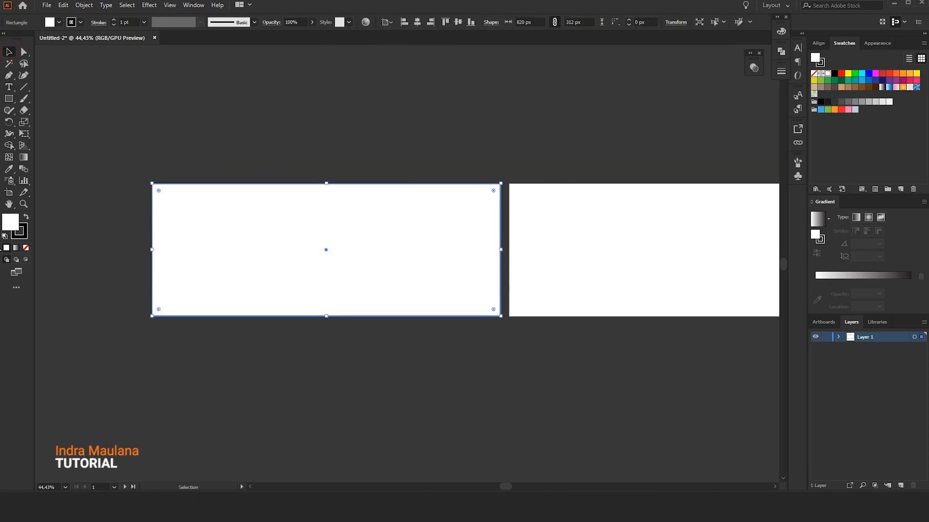
left_click(18, 225)
double_click(6, 225)
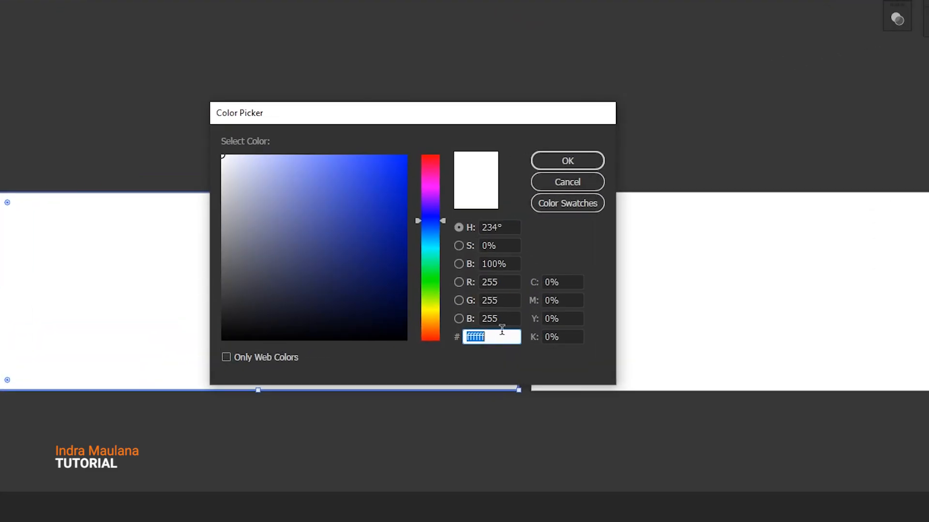
type("202344")
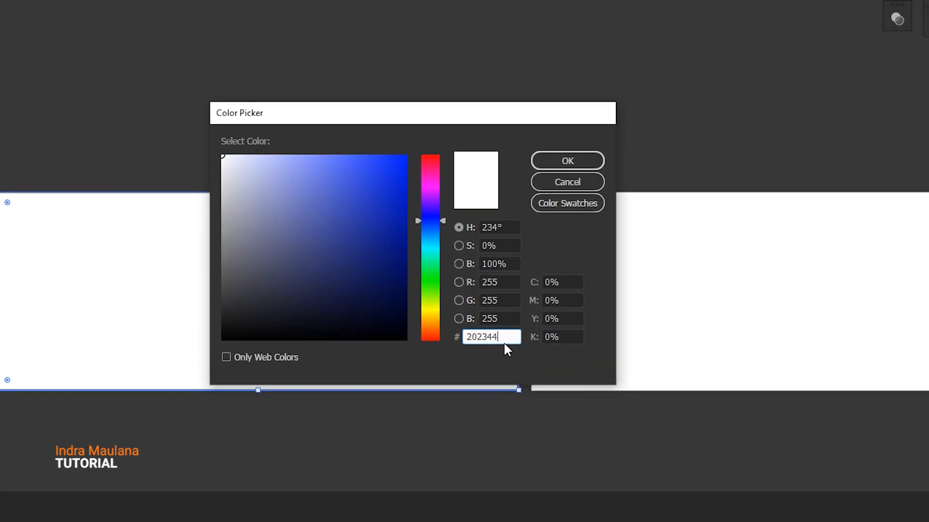
left_click(560, 161)
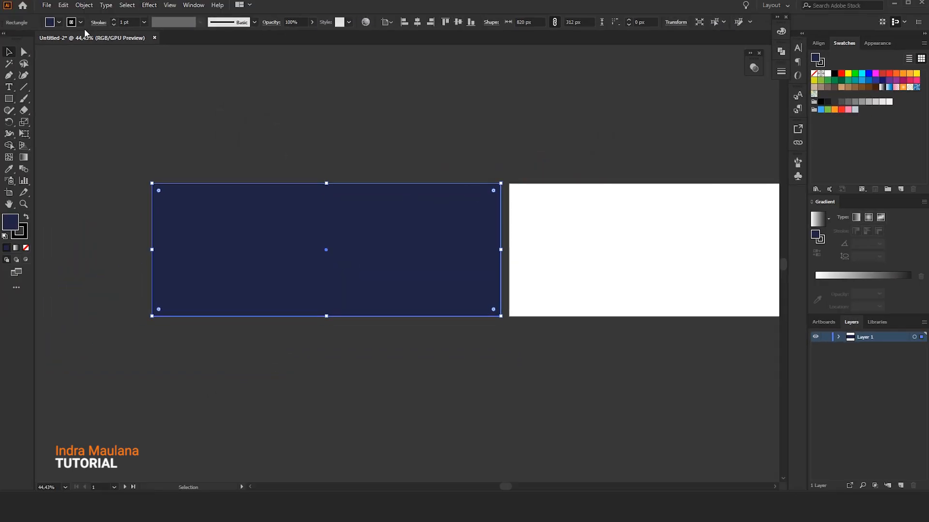
- Remove the stroke from the dark blue rectangle
left_click(80, 22)
left_click(4, 39)
left_click(291, 119)
left_click(286, 124)
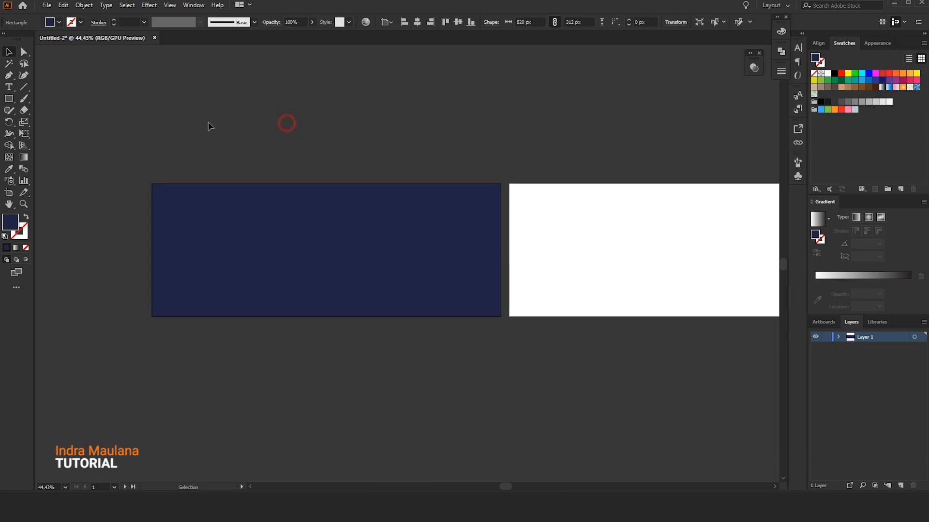
- Duplicate the dark blue rectangle by copying it and pasting the copy in front
left_click_drag(193, 111, 209, 122)
left_click(244, 259)
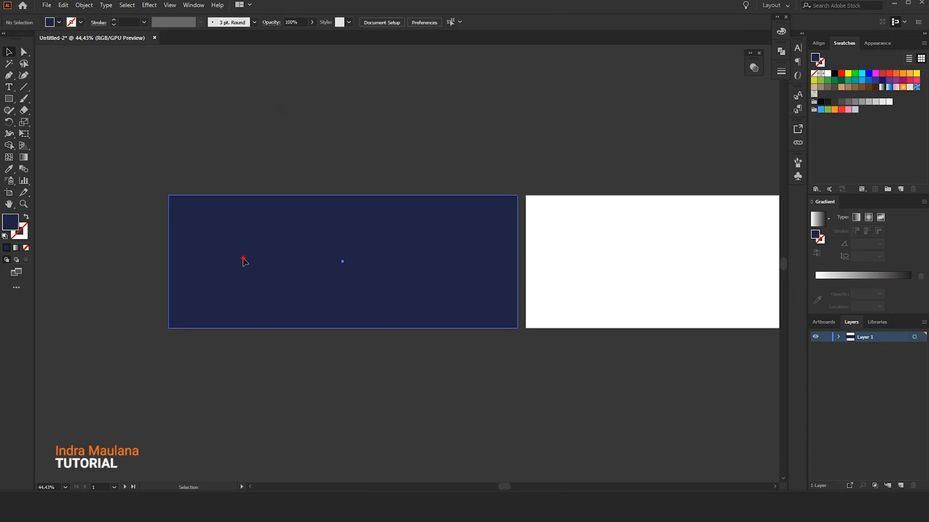
left_click(64, 5)
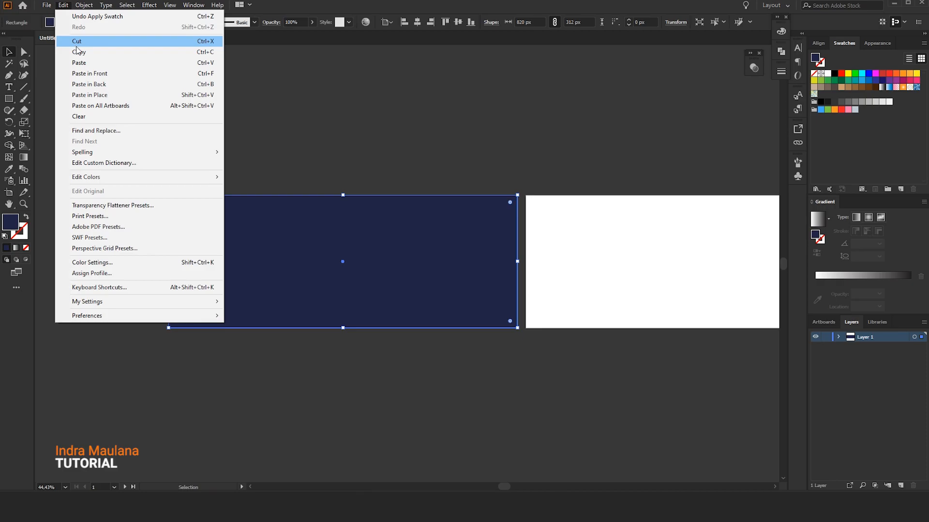
left_click(79, 52)
left_click(63, 6)
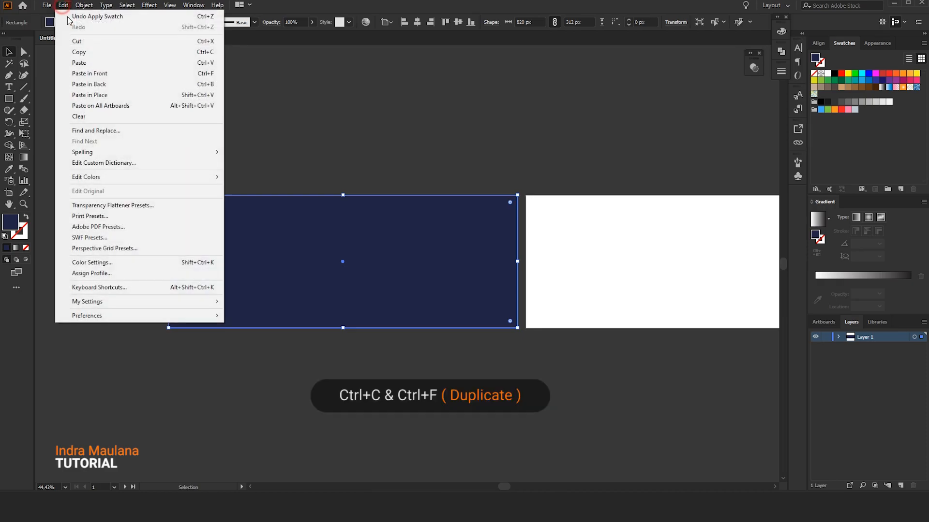
left_click(97, 74)
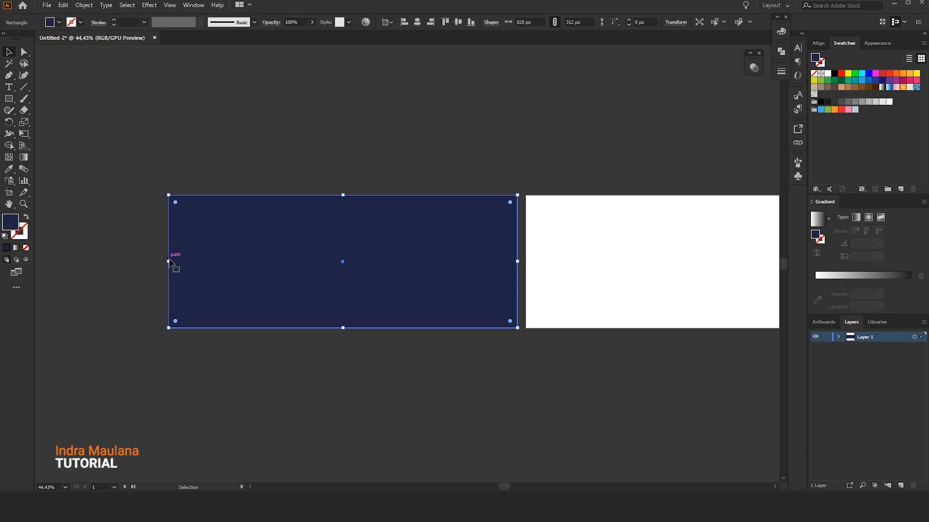
- Shrink the duplicate to about 282 × 266 px inside the right-hand part of the banner, leaving a margin around it
left_click_drag(169, 261, 388, 259)
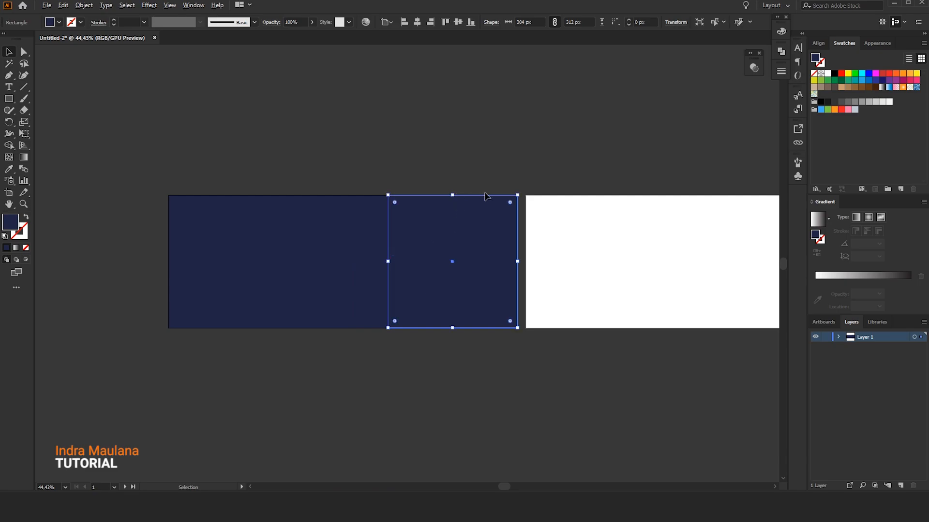
key("super+space")
left_click_drag(389, 262, 376, 261)
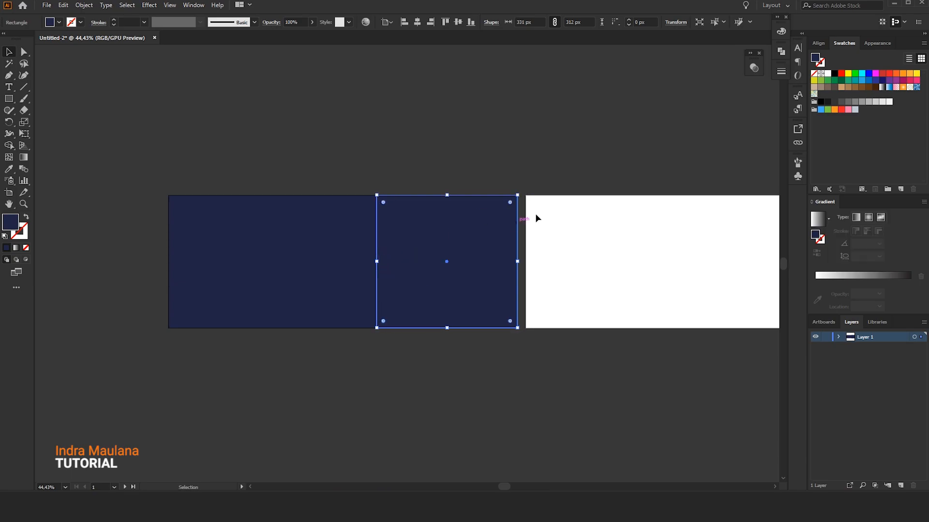
left_click_drag(518, 195, 512, 206)
left_click(488, 127)
- Fill the smaller rectangle with the yellow swatch
left_click(449, 247)
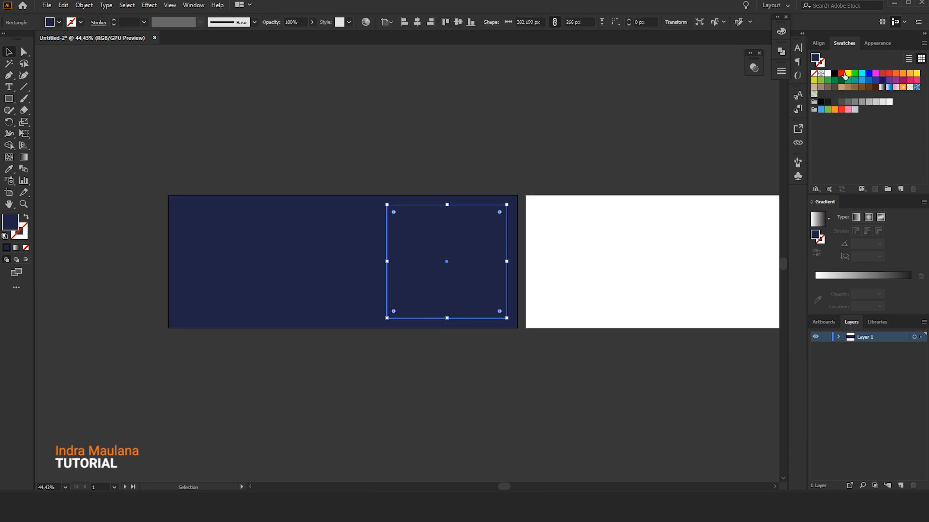
left_click(848, 74)
left_click(524, 158)
- Narrow the yellow rectangle from its left side to about 241 px wide
left_click(469, 265)
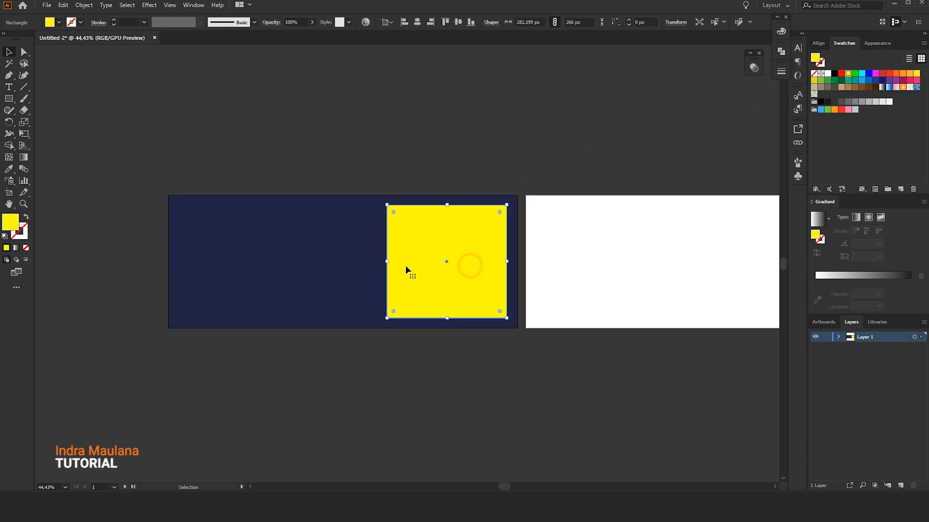
left_click_drag(386, 262, 403, 262)
left_click(409, 149)
- Apply the red-to-orange gradient to the yellow rectangle by sampling the small gradient square above the banner with the Eyedropper
key("space")
left_click_drag(261, 116, 276, 110)
left_click_drag(458, 144, 436, 136)
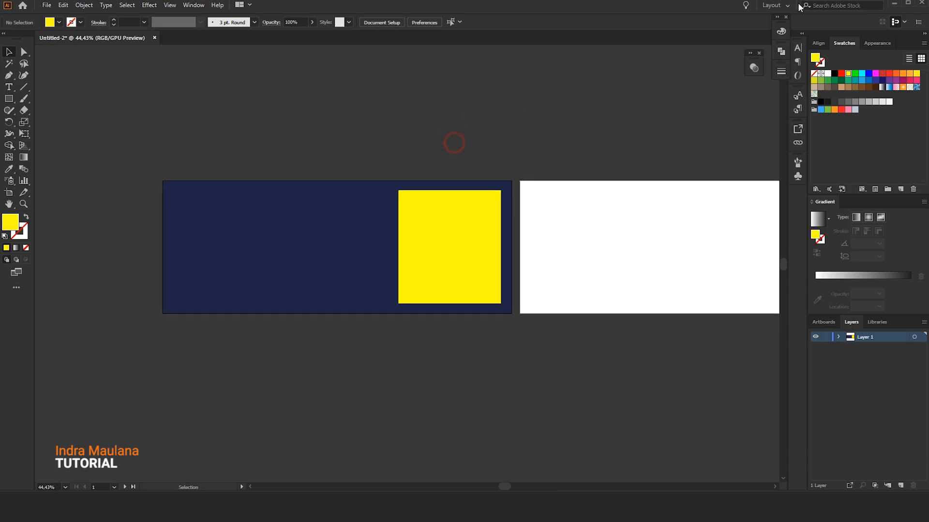
left_click(442, 198)
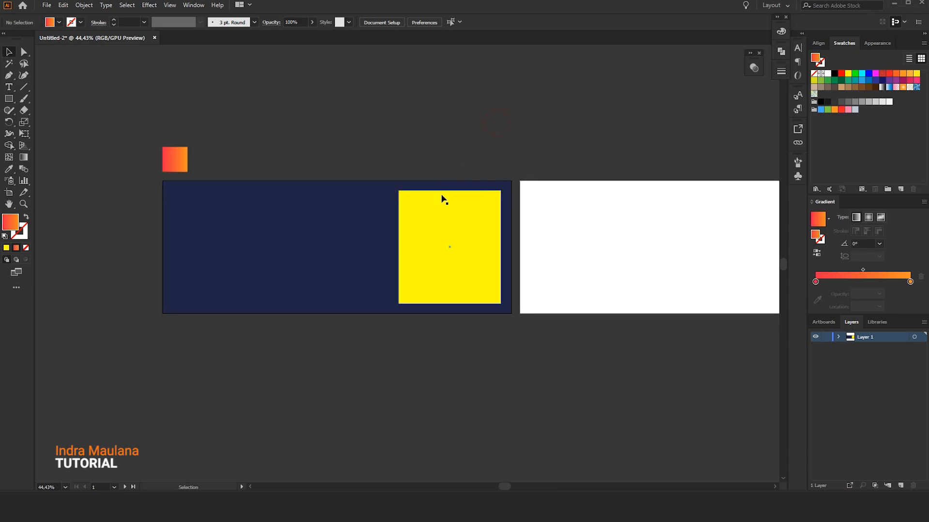
left_click(9, 170)
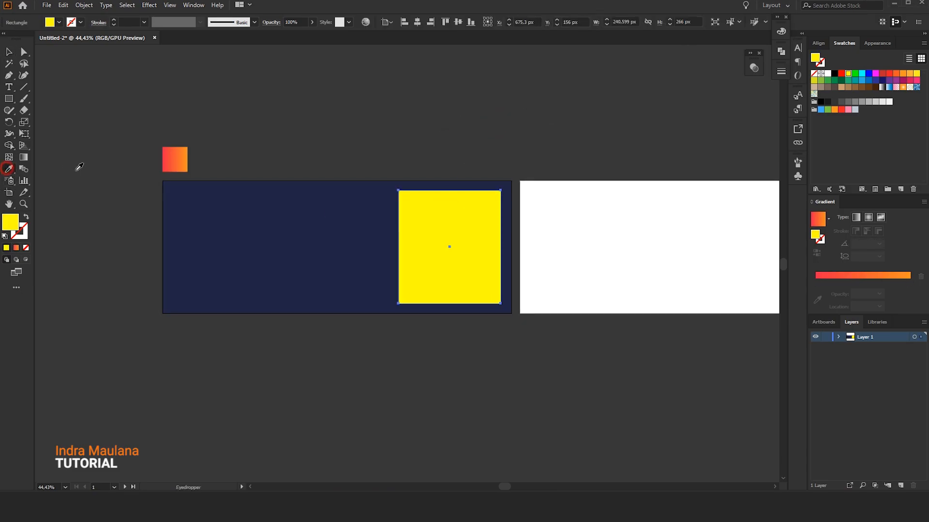
left_click(179, 160)
left_click(8, 52)
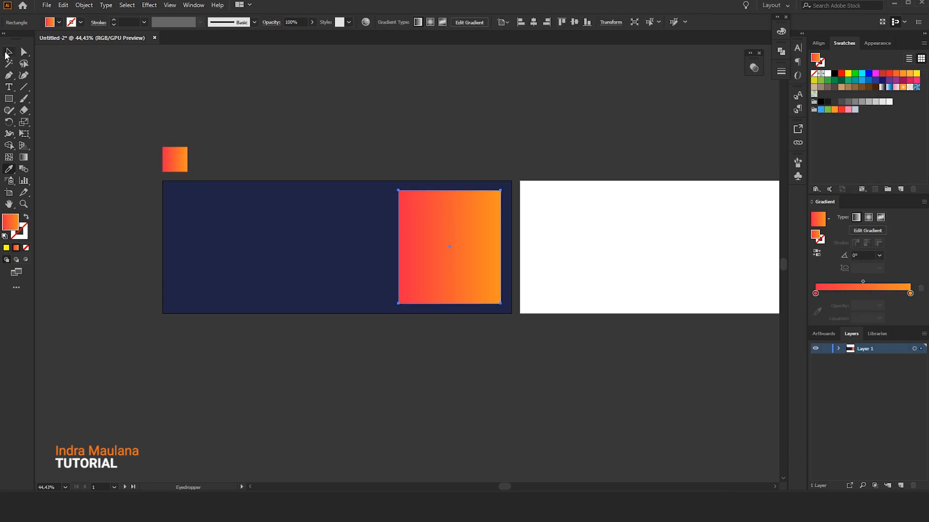
- Check the hex colour codes of the orange and red gradient stops
double_click(909, 293)
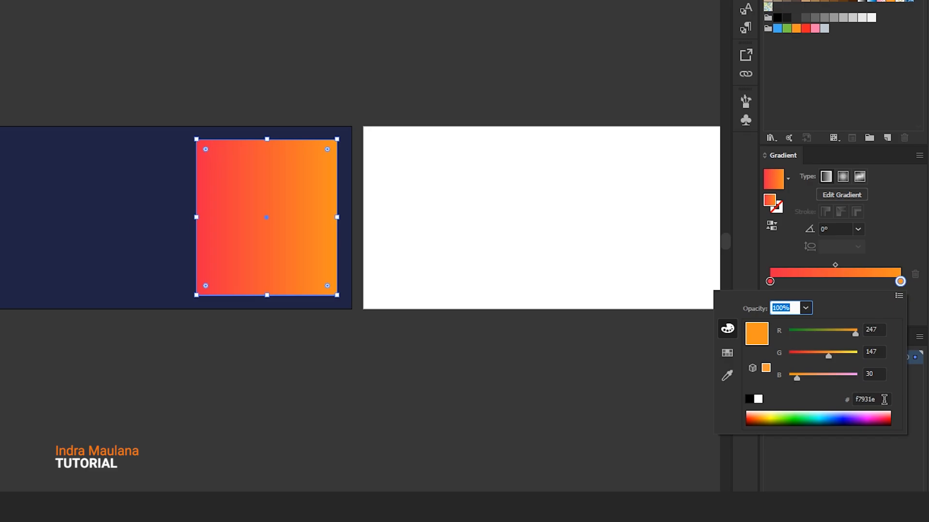
left_click_drag(882, 400, 766, 397)
left_click(770, 282)
double_click(770, 282)
left_click_drag(888, 400, 785, 398)
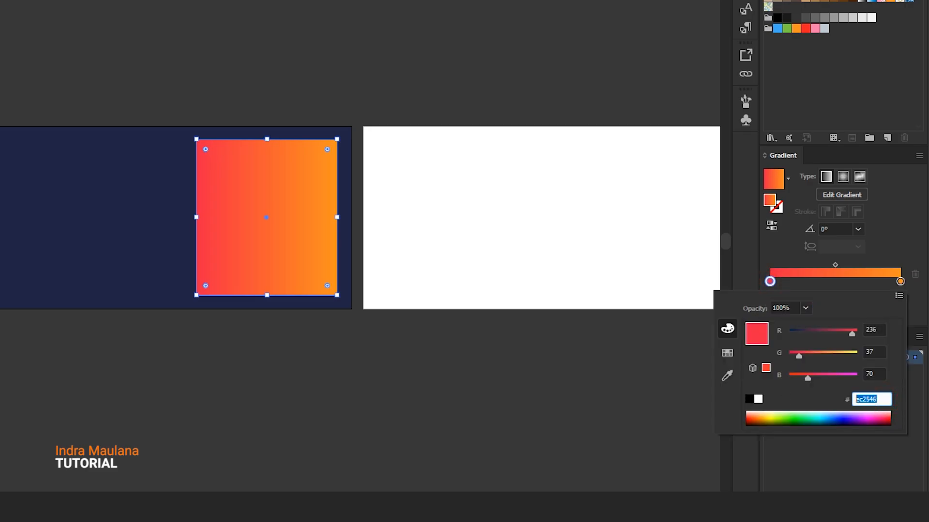
key("Return")
left_click(82, 32)
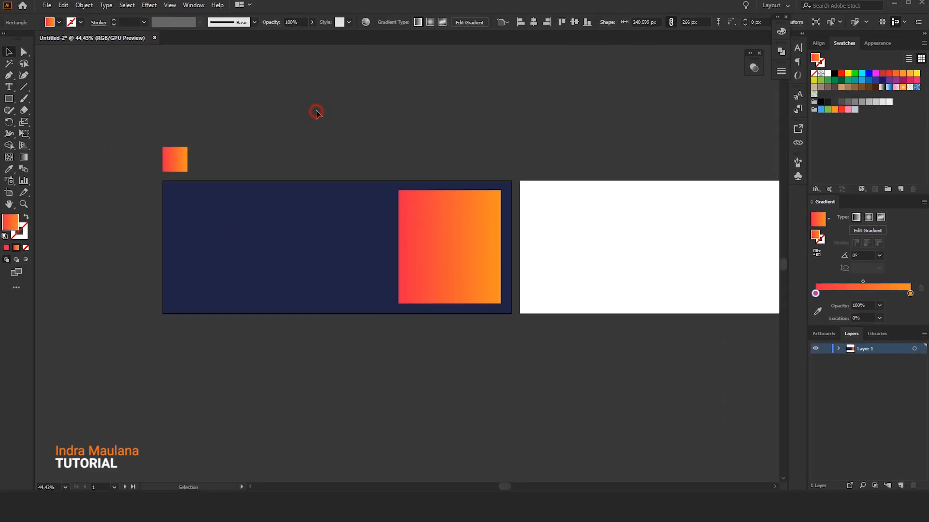
- Redirect the rectangle's gradient diagonally at about 37°, from red at its lower left to orange at its upper right
key("space")
left_click_drag(385, 116, 357, 108)
left_click(394, 235)
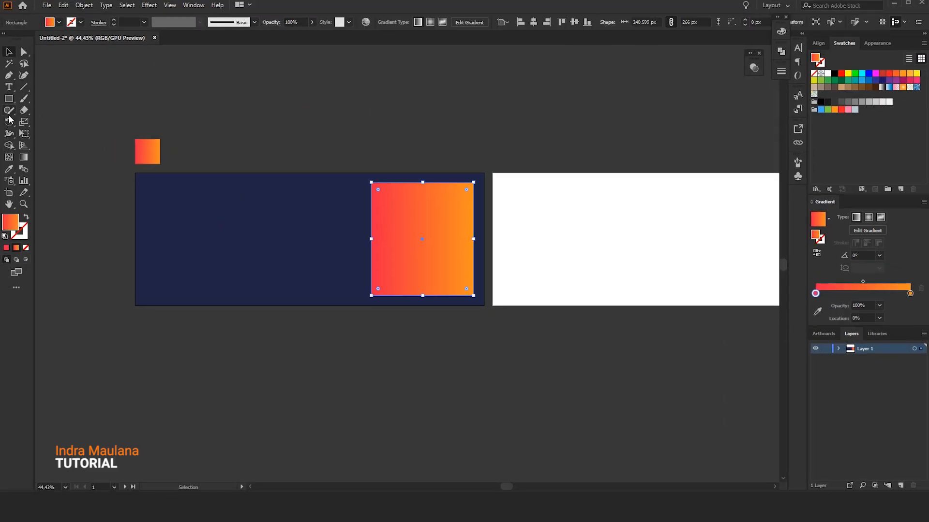
left_click(24, 111)
left_click(24, 157)
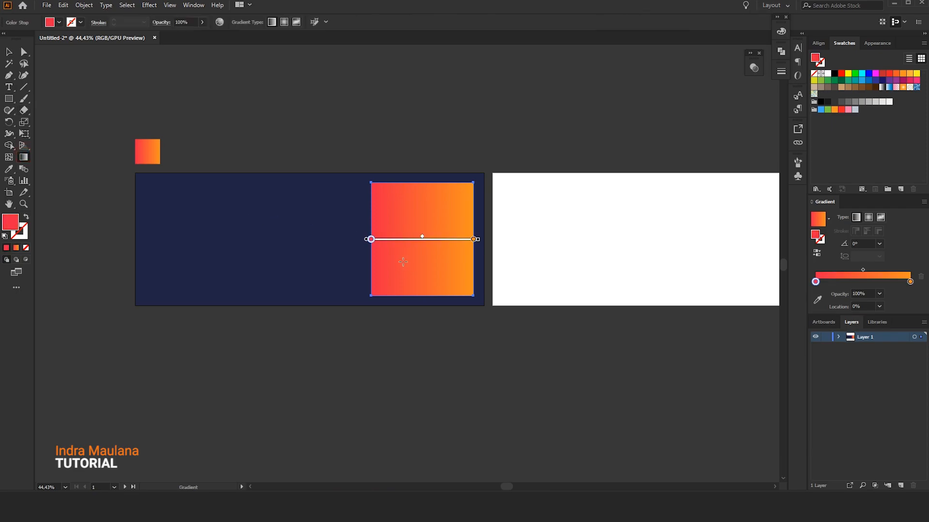
left_click_drag(366, 292, 469, 214)
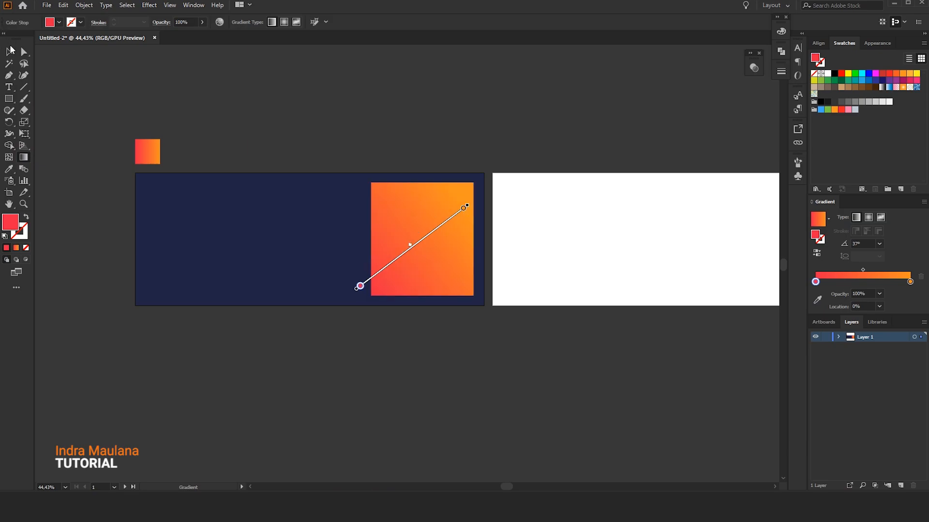
left_click(10, 50)
left_click(251, 92)
left_click_drag(296, 90, 275, 94)
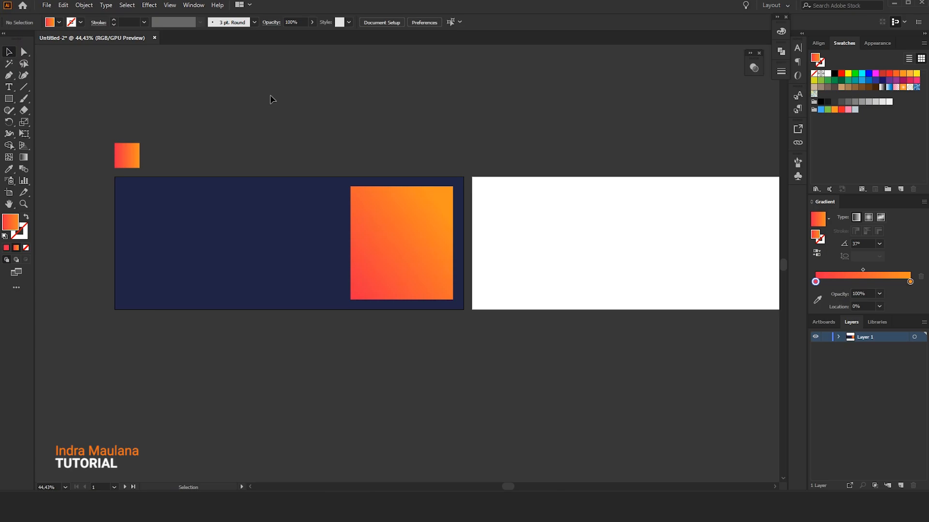
- Place the shoe image AI_Image.psd over the gradient rectangle at about 507 × 381 px
scroll(260, 103, "up", 1)
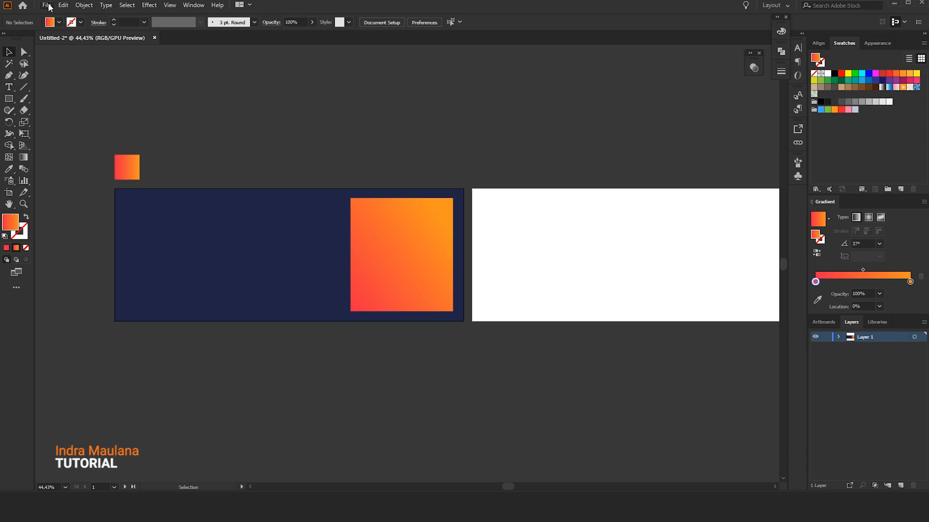
left_click(48, 5)
left_click(103, 162)
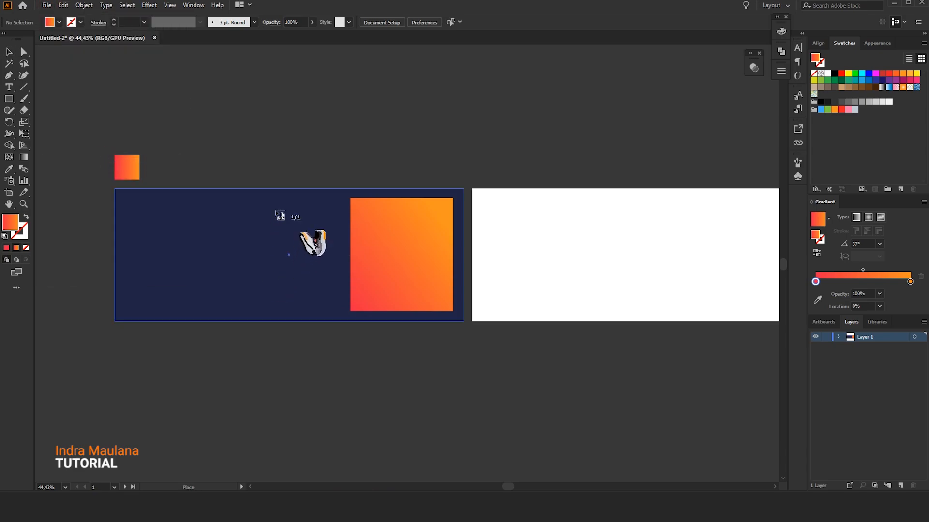
left_click_drag(279, 200, 495, 426)
left_click(272, 112)
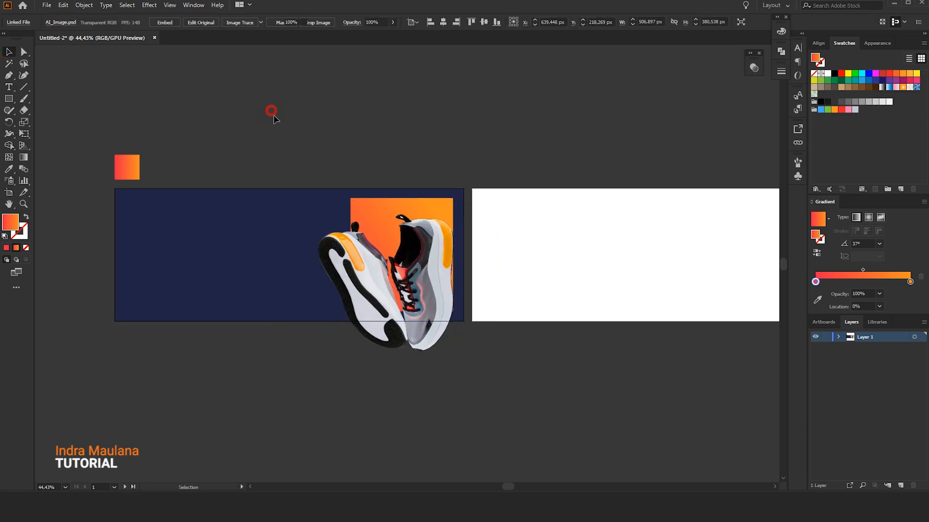
- Scale the shoe image down to about 359 × 270 px and position it across the gradient rectangle's left edge
left_click_drag(433, 312, 406, 272)
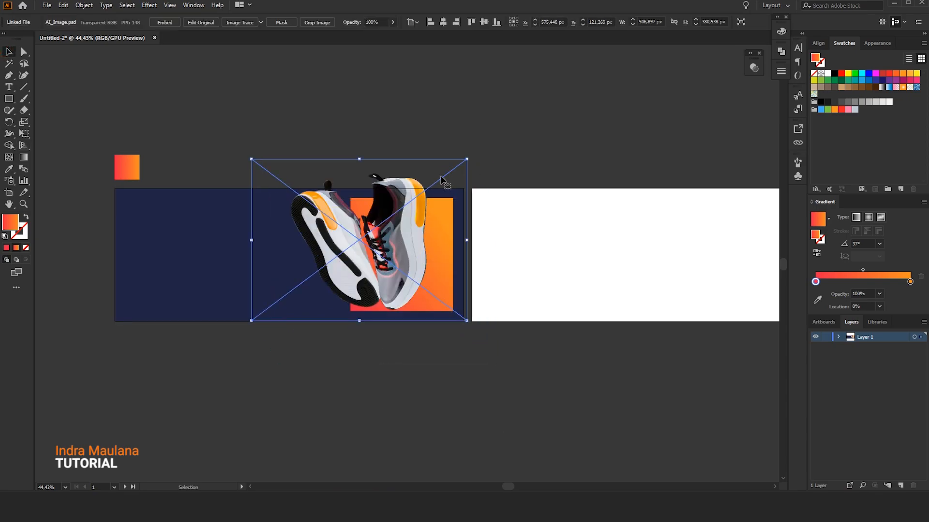
left_click_drag(467, 159, 433, 184)
scroll(375, 262, "up", 1)
left_click_drag(390, 242, 382, 257)
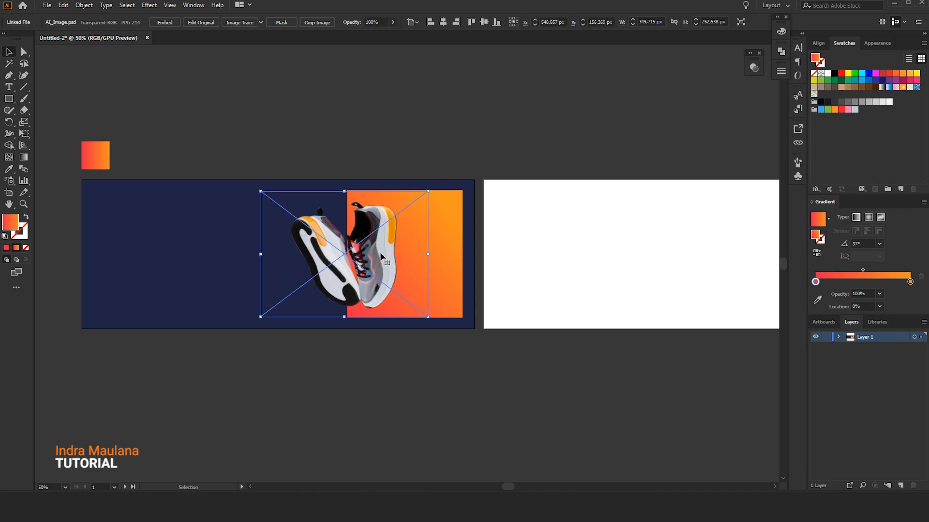
left_click_drag(387, 257, 382, 261)
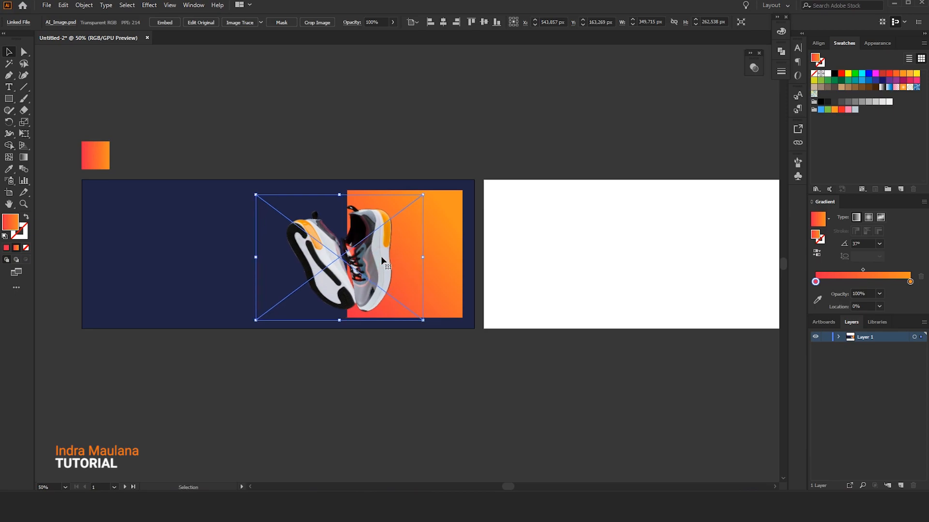
left_click_drag(423, 195, 427, 190)
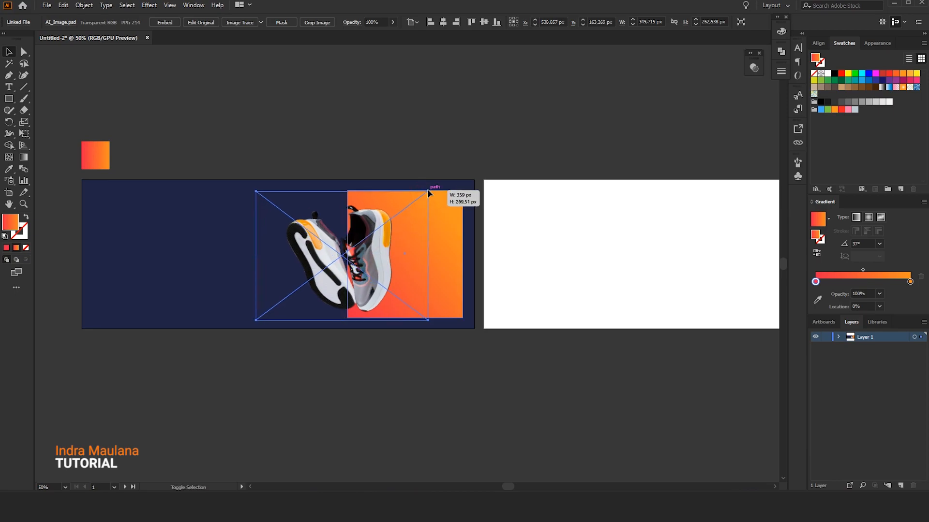
left_click(454, 140)
left_click_drag(462, 120, 460, 112)
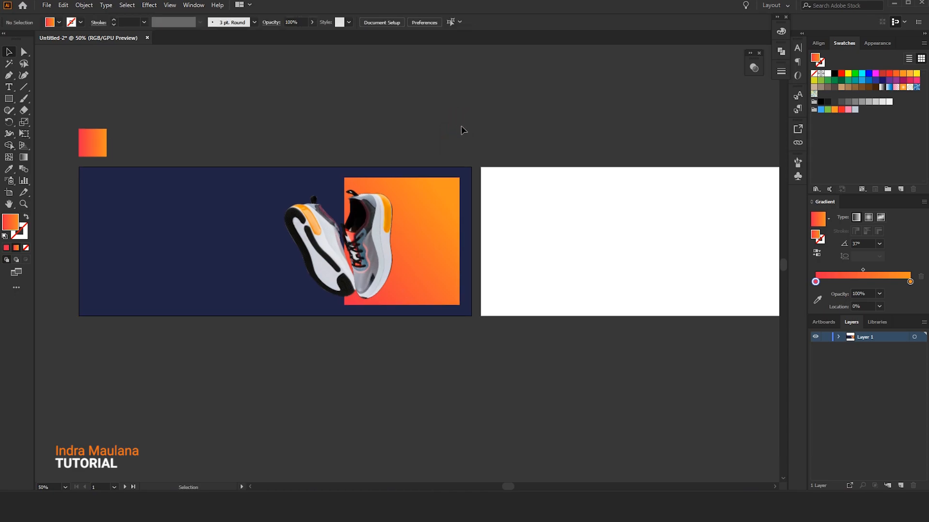
scroll(457, 122, "up", 2)
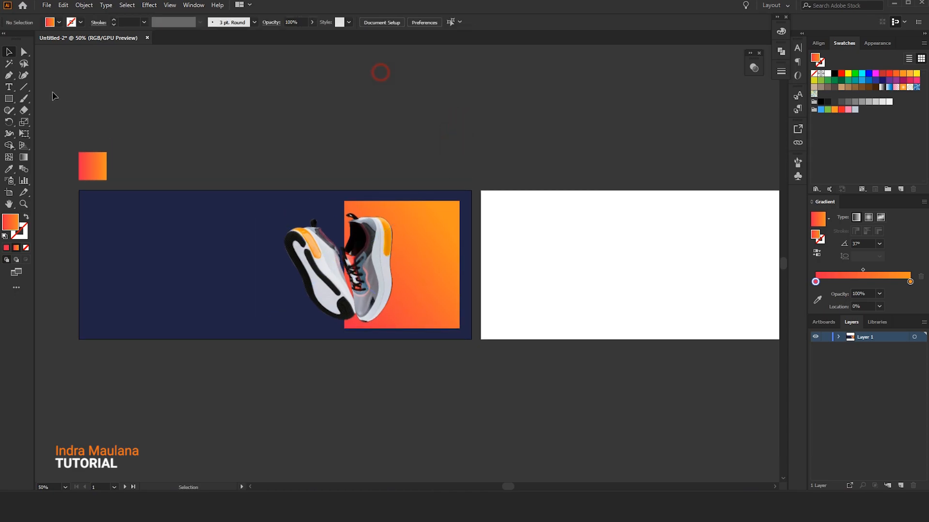
- Draw a flat ellipse about 358 × 104 px beneath the shoes for their shadow
left_click_drag(9, 98, 42, 123)
mouse_move(356, 316)
left_mouse_down()
mouse_move(426, 319)
mouse_move(442, 343)
left_mouse_up()
left_click(9, 51)
- Fill the ellipse with a black-to-white radial gradient, black at the centre, flattened to an aspect ratio of about 27.2%
left_click(828, 219)
left_click(780, 239)
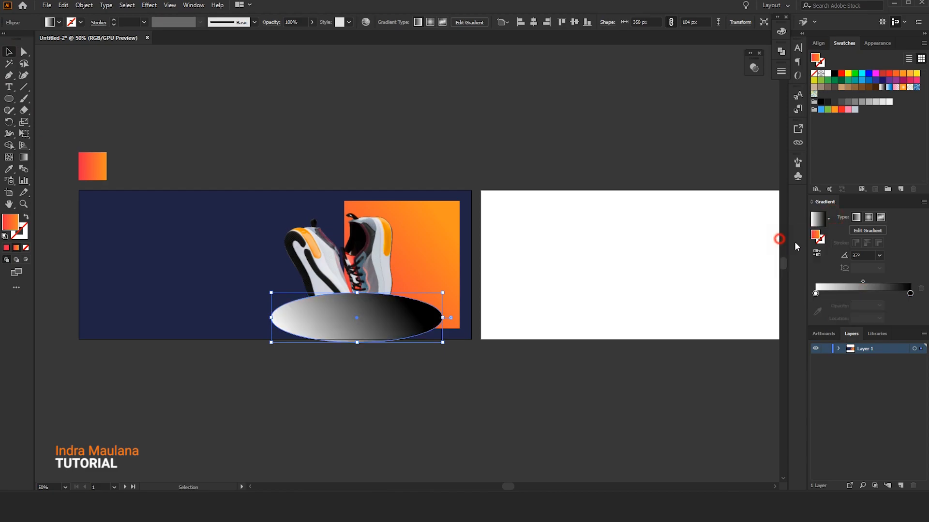
left_click(868, 218)
left_click(817, 253)
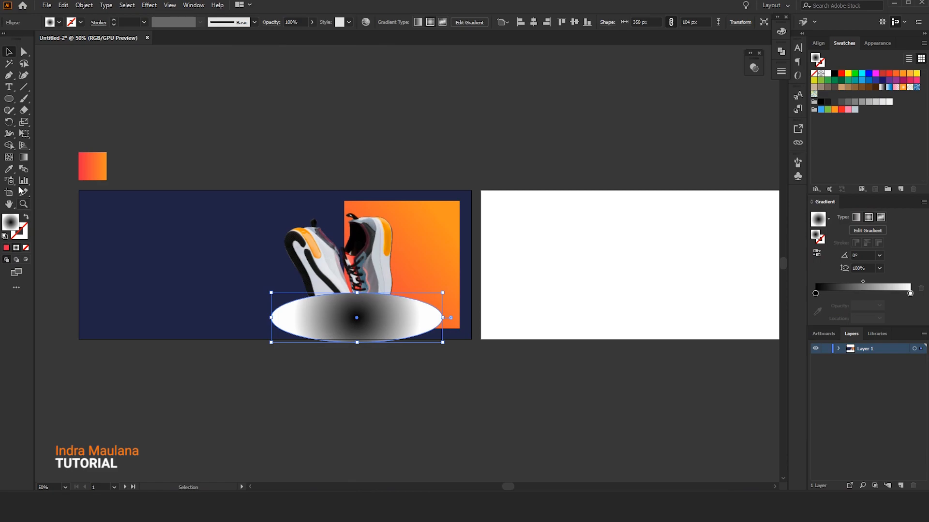
left_click(23, 158)
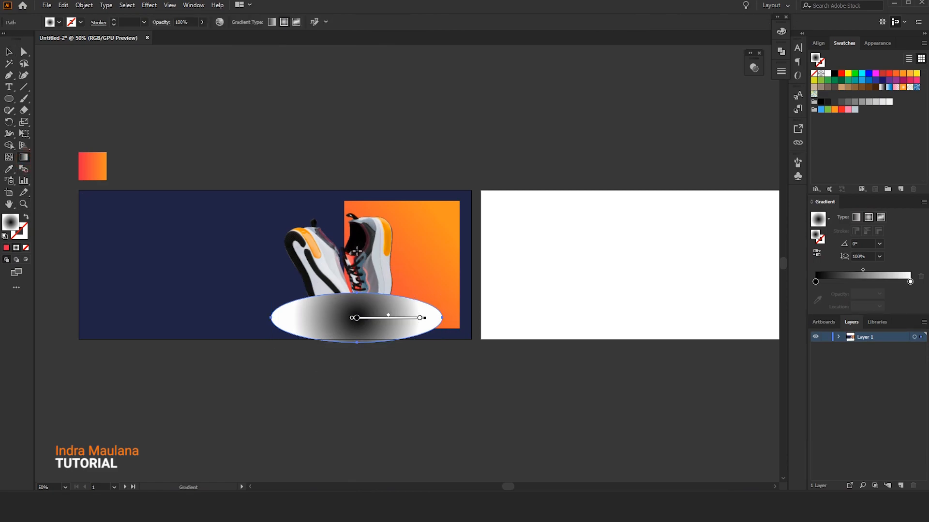
left_click_drag(358, 257, 359, 299)
left_click(9, 52)
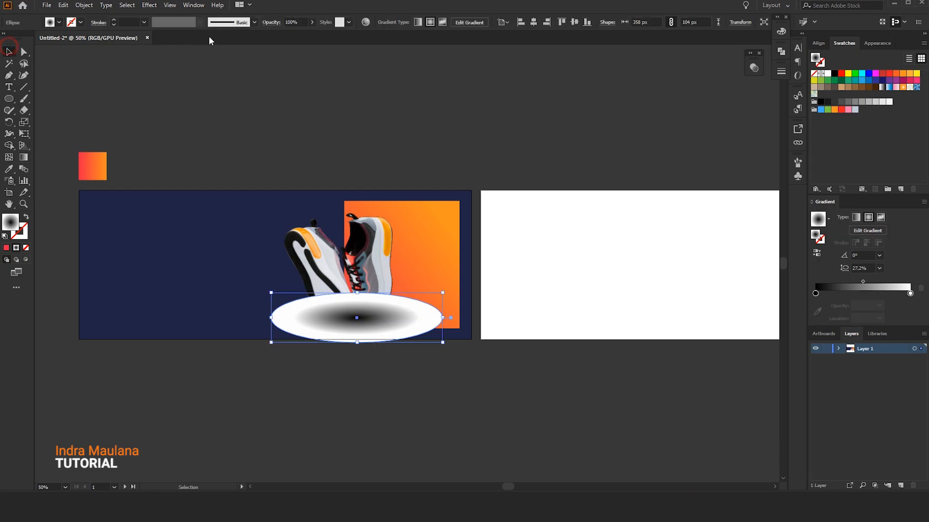
- Set the gradient ellipse's blending mode to Multiply
left_click(269, 22)
left_click(193, 39)
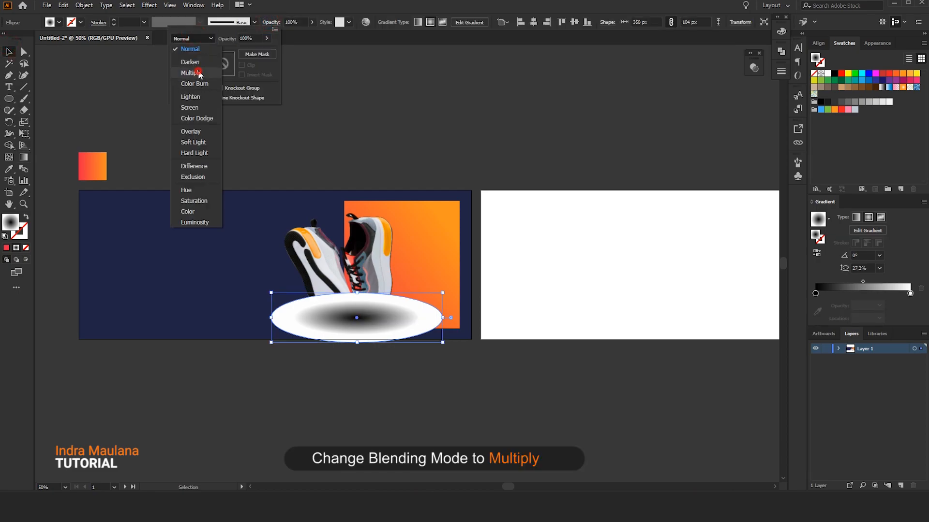
left_click(191, 76)
left_click(583, 108)
- Bring the shoe image to the front, above the shadow ellipse
right_click(372, 255)
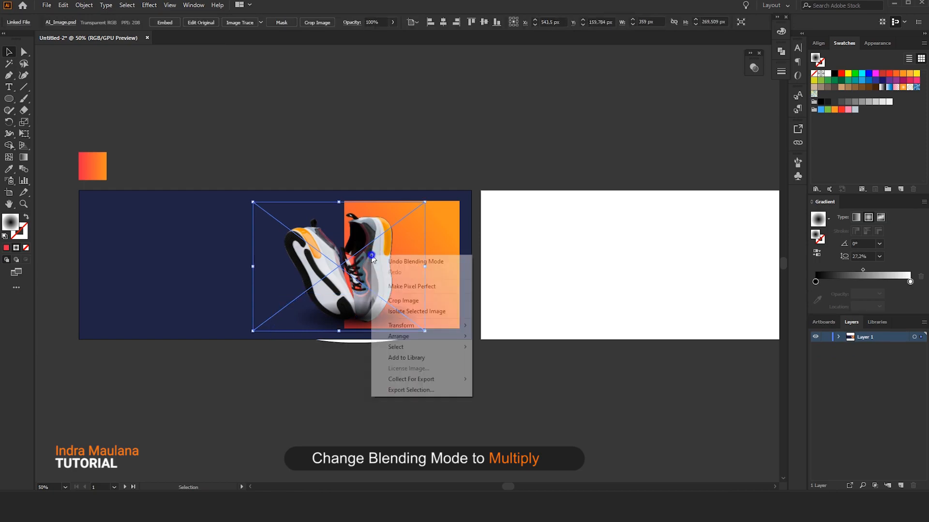
mouse_move(407, 336)
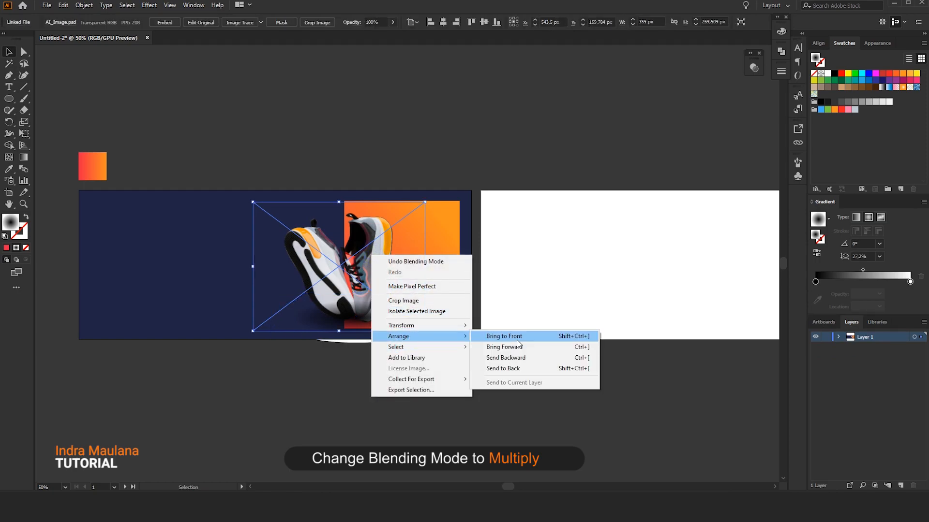
left_click(513, 336)
left_click(373, 425)
- Soften the shoe shadow by widening the ellipse's radial gradient and shifting its midpoint slightly towards the dark centre
scroll(342, 351, "up", 1)
left_click(363, 332)
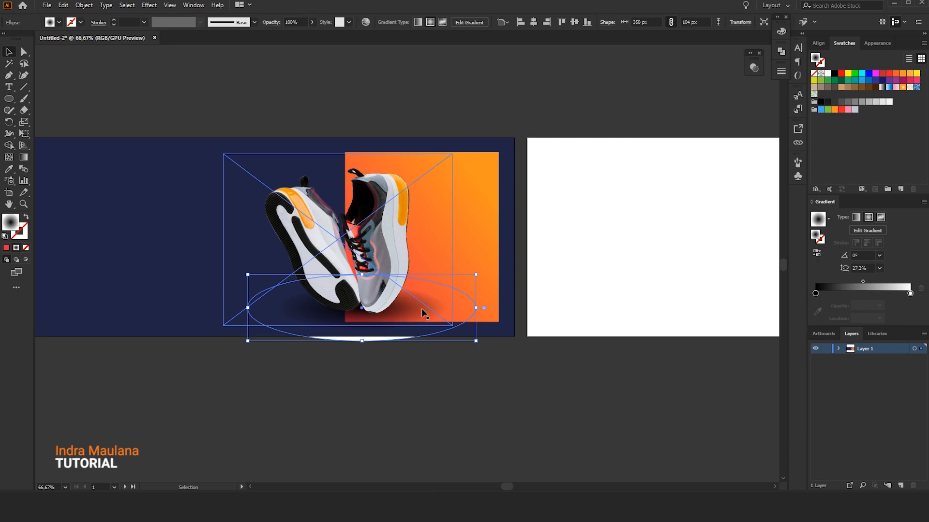
left_click(27, 159)
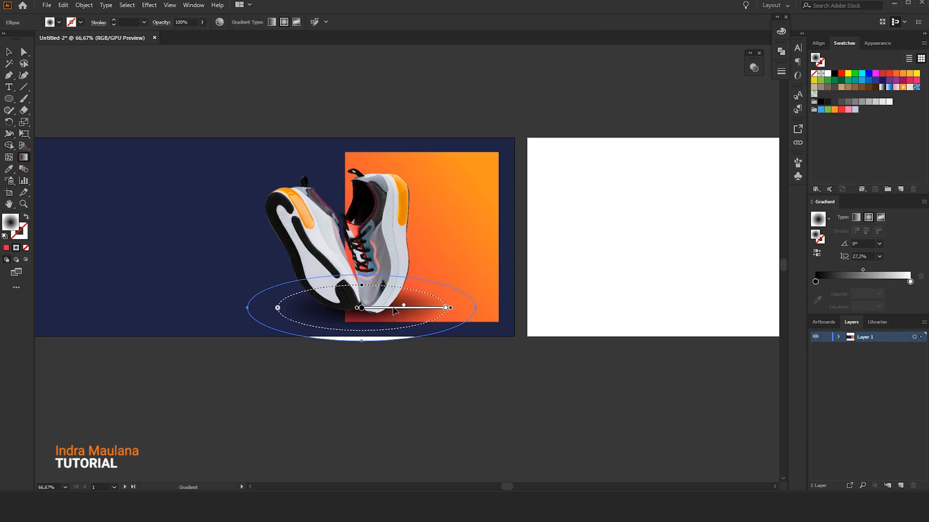
left_click_drag(396, 308, 395, 306)
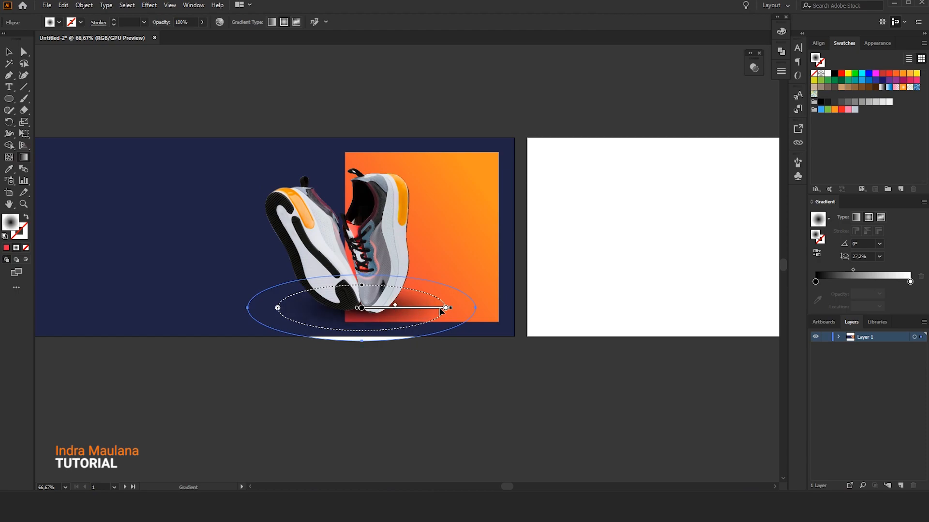
left_click_drag(452, 308, 460, 308)
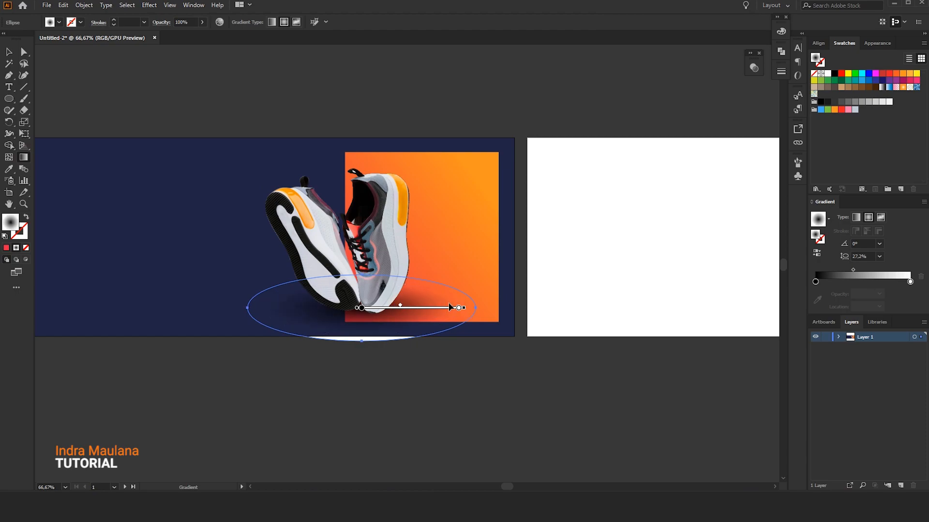
left_click_drag(399, 308, 411, 309)
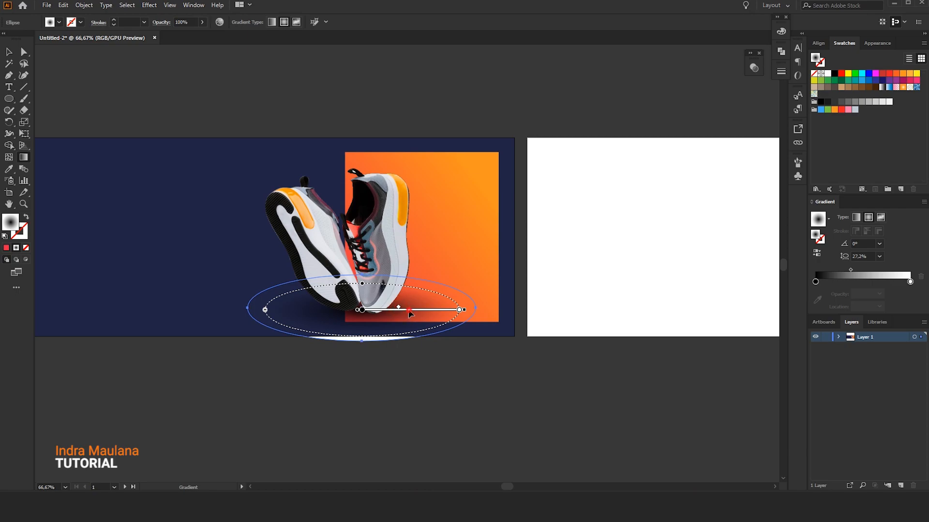
left_click_drag(408, 310, 408, 308)
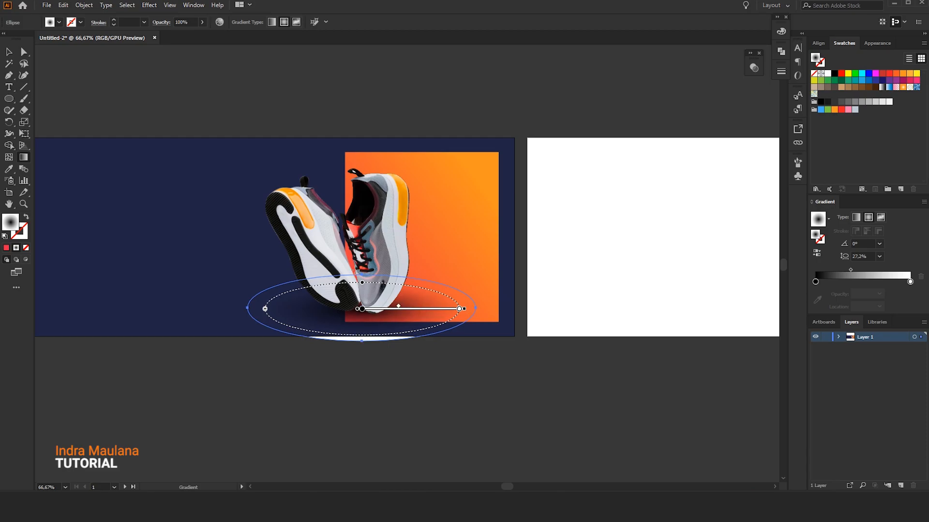
left_click(10, 52)
left_click(154, 66)
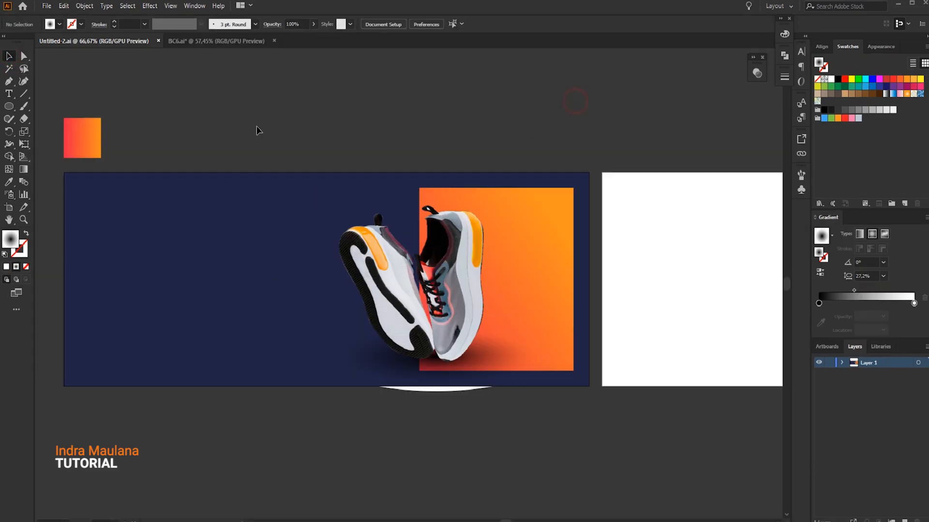
- Draw a circle about 540 px in diameter over the shoes and shift it up and right
key("l")
key("ctrl+minus")
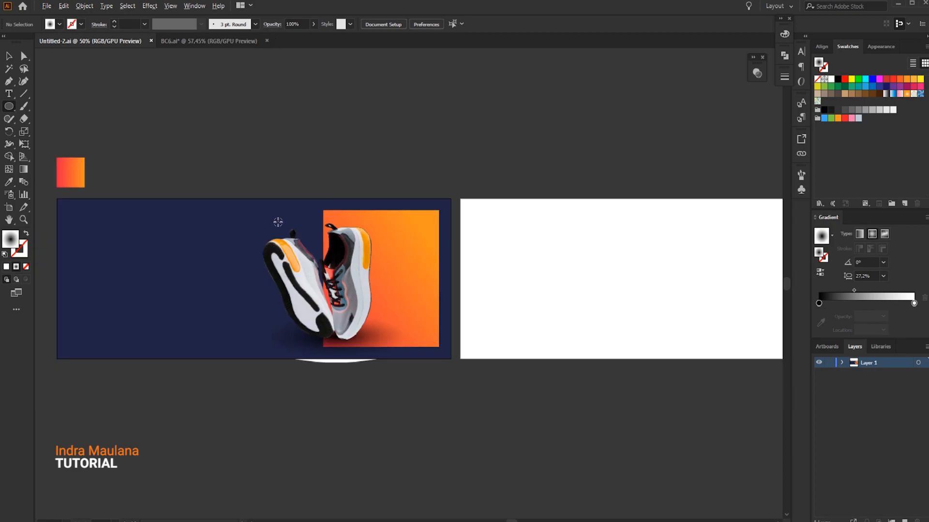
left_click_drag(327, 229, 456, 299)
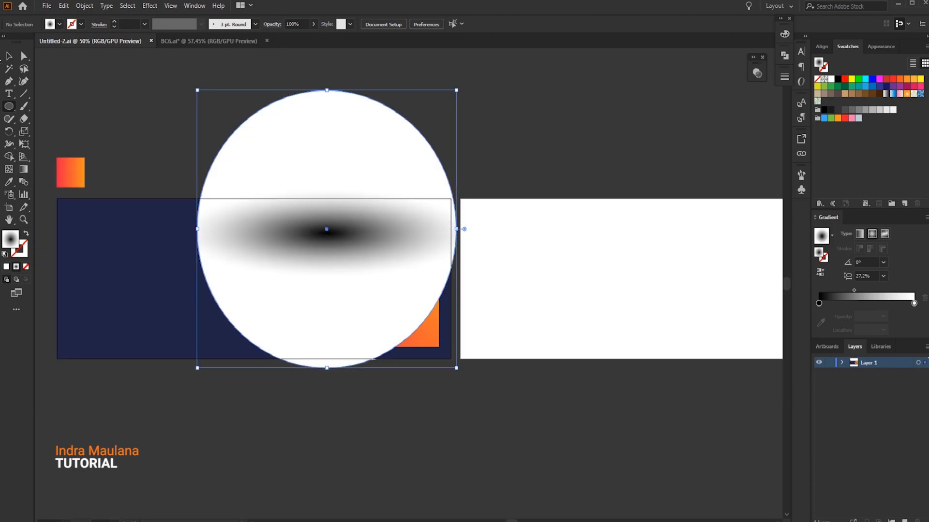
key("v")
left_click_drag(422, 177, 436, 158)
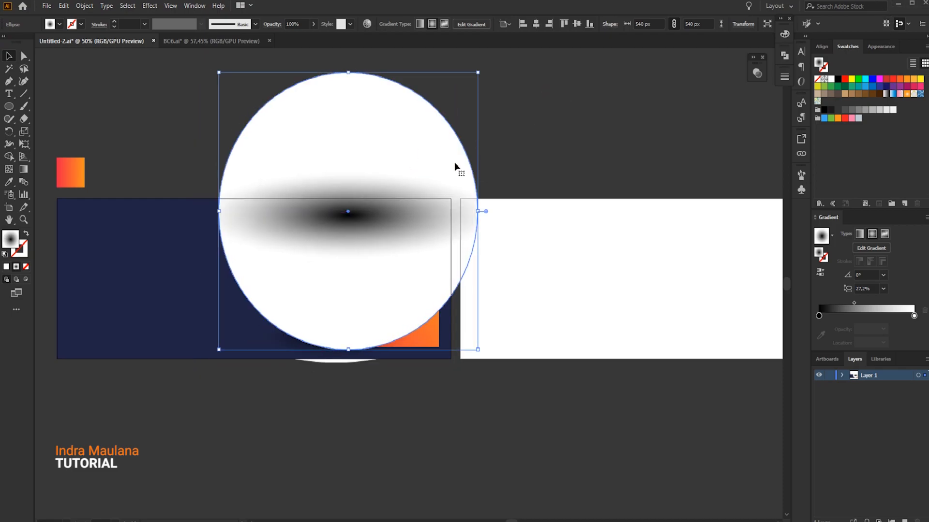
- Enlarge the circle to about 585 px and position it so its lower half covers the shoes and gradient rectangle
scroll(441, 153, "up", 2)
left_click_drag(477, 123, 520, 100)
left_click_drag(456, 192, 451, 189)
left_click(549, 115)
left_click_drag(387, 131, 443, 130)
left_click(328, 139)
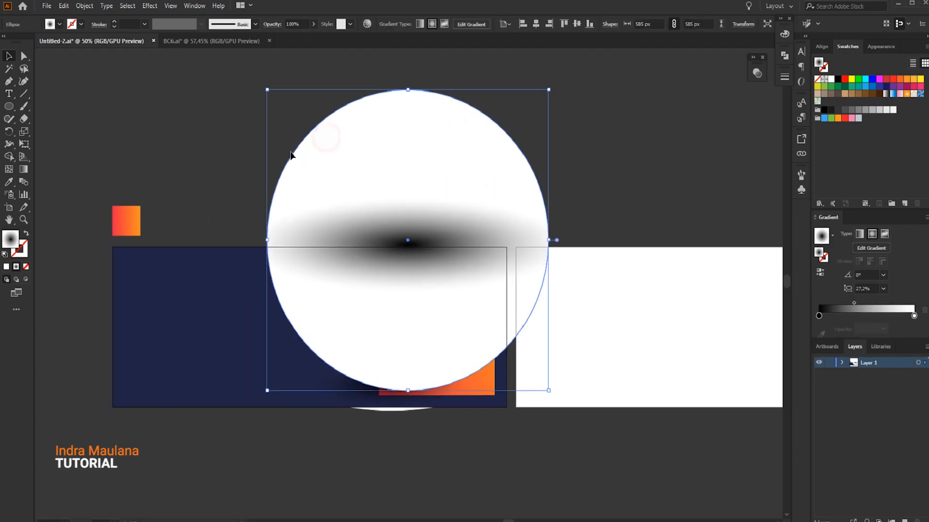
- Fill the circle with a sparse dot pattern from the Basic Graphics_Dots swatch library
left_click(59, 24)
left_click(6, 90)
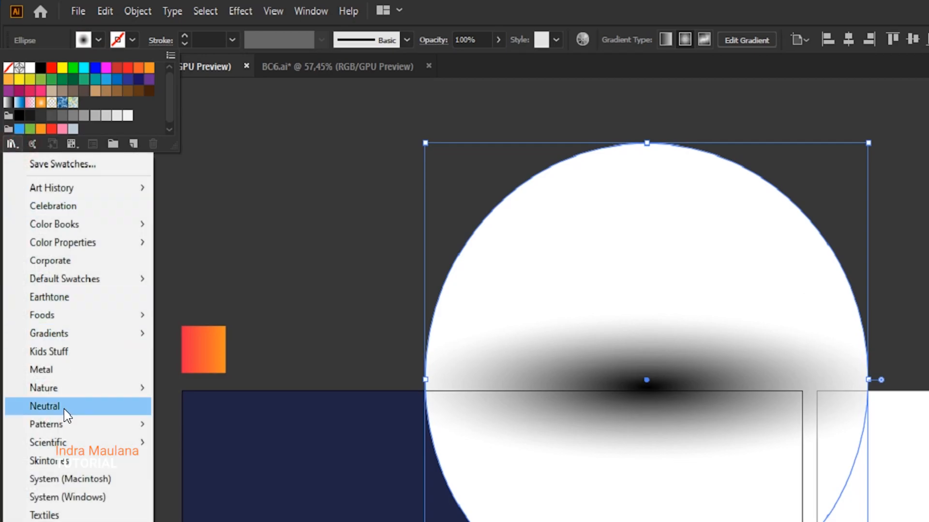
mouse_move(89, 425)
mouse_move(202, 426)
left_click(358, 425)
left_click(661, 426)
left_click(663, 424)
left_click_drag(693, 366, 926, 367)
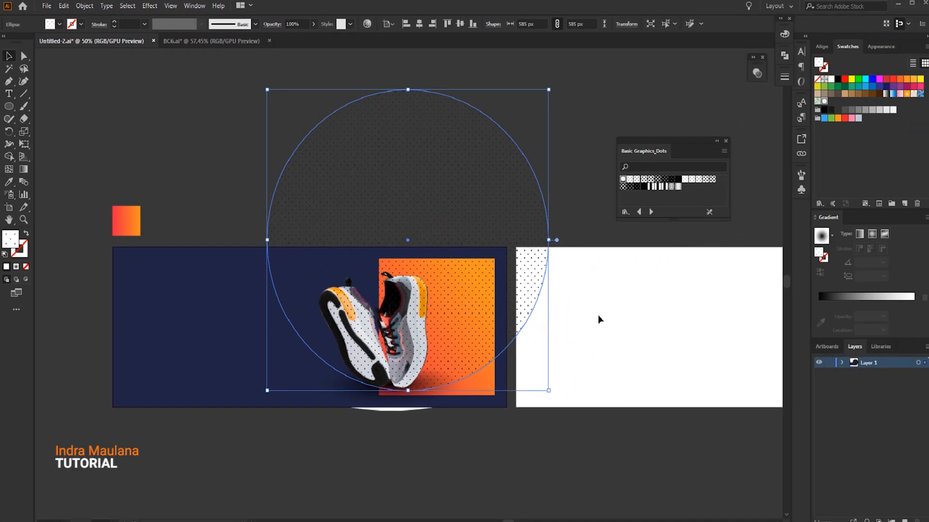
- Set the dotted circle's blending mode to Overlay
left_click(272, 24)
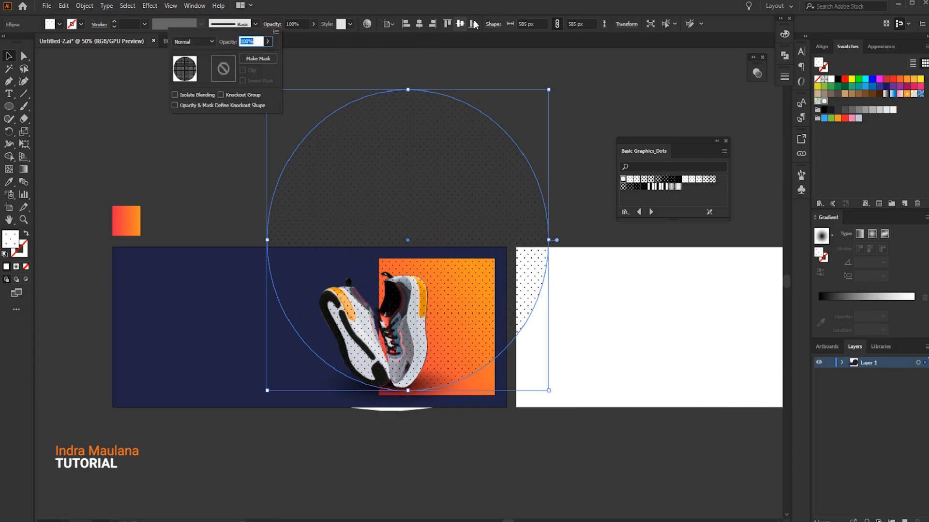
left_click(193, 42)
left_click(192, 142)
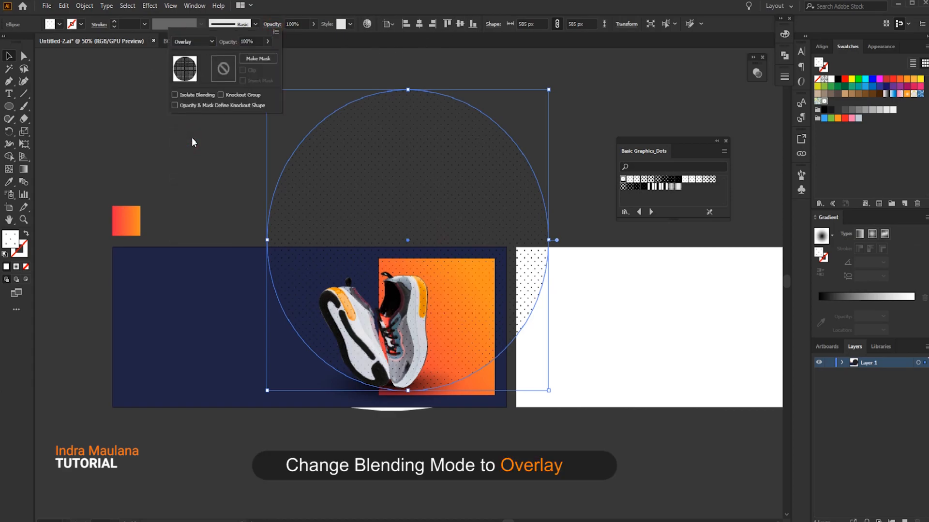
- Recolor the circle's dot pattern from black to white (#ffffff) with Recolor Artwork
left_click(367, 23)
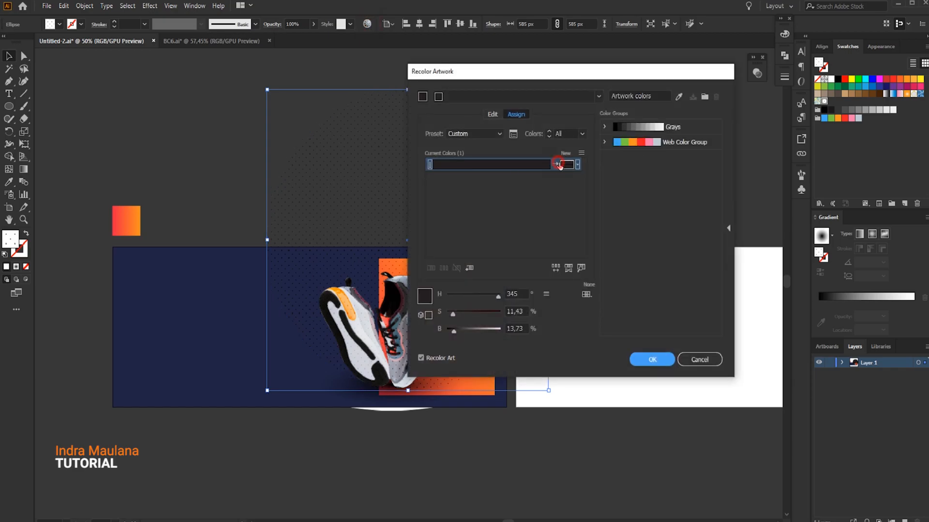
double_click(567, 164)
left_click_drag(346, 177, 303, 168)
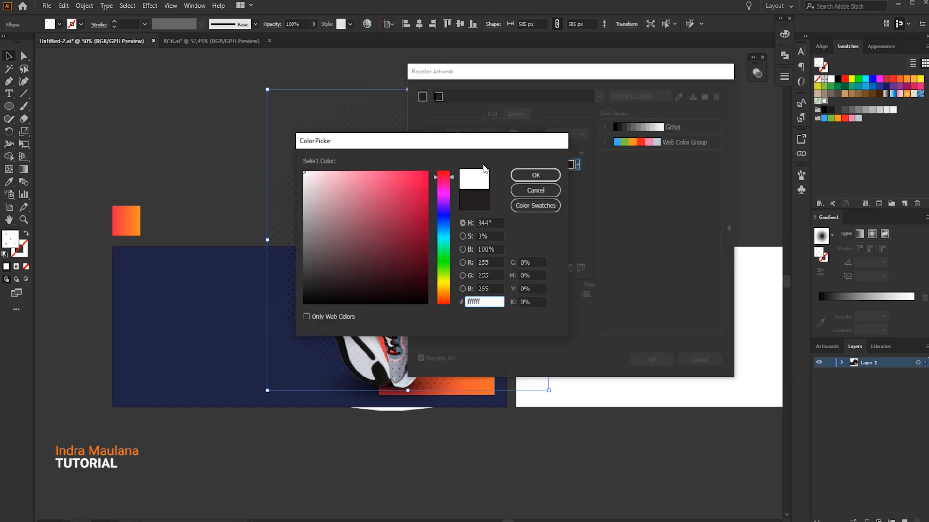
left_click(535, 175)
left_click(649, 359)
left_click(583, 128)
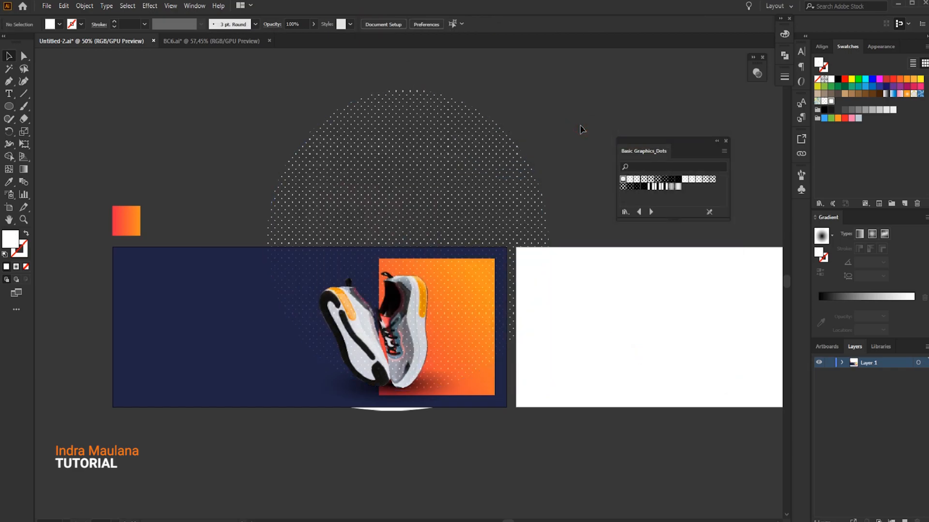
- Send the dotted circle backward one level so it lies behind the shoes
right_click(417, 162)
mouse_move(475, 334)
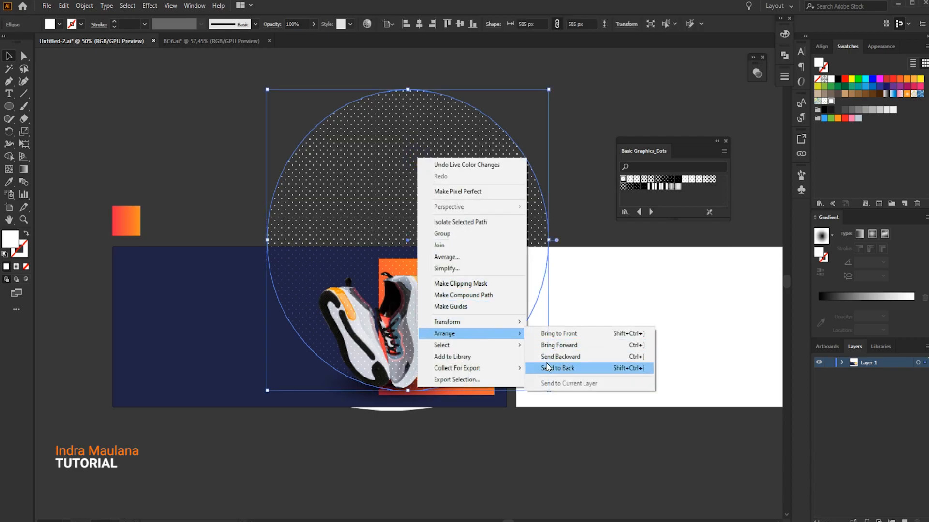
left_click(549, 357)
left_click(584, 140)
- Lower the dotted circle's opacity to about 68% and move the dot swatch library clear of the artwork
key("ctrl+equal")
left_click(446, 160)
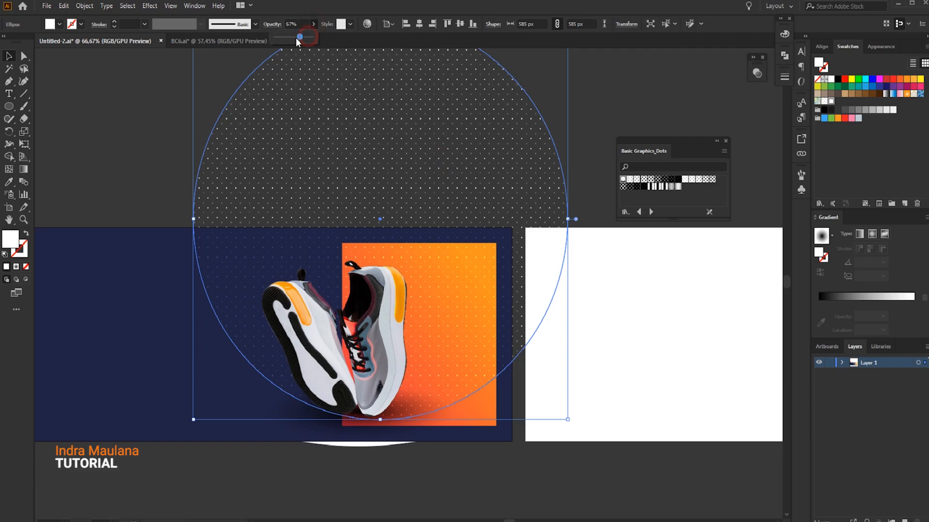
left_click(650, 111)
left_click_drag(668, 140, 707, 111)
- Shift the shoe image and the gradient rectangle together slightly towards the left of the banner
left_click_drag(564, 158, 565, 139)
left_click_drag(564, 196, 587, 195)
left_click_drag(507, 343, 546, 351)
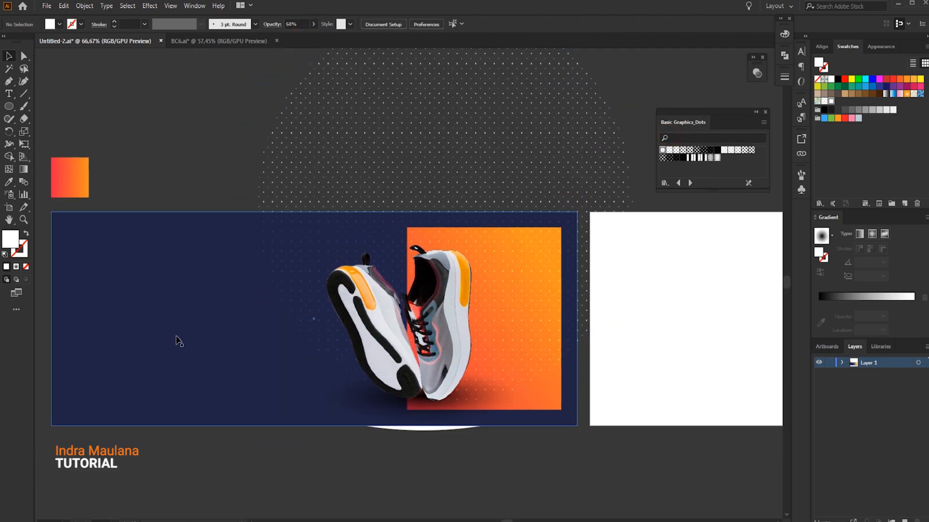
scroll(178, 218, "down", 2)
left_click(547, 369)
left_click(387, 315, "shift")
key("shift+Left")
key("shift+Left")
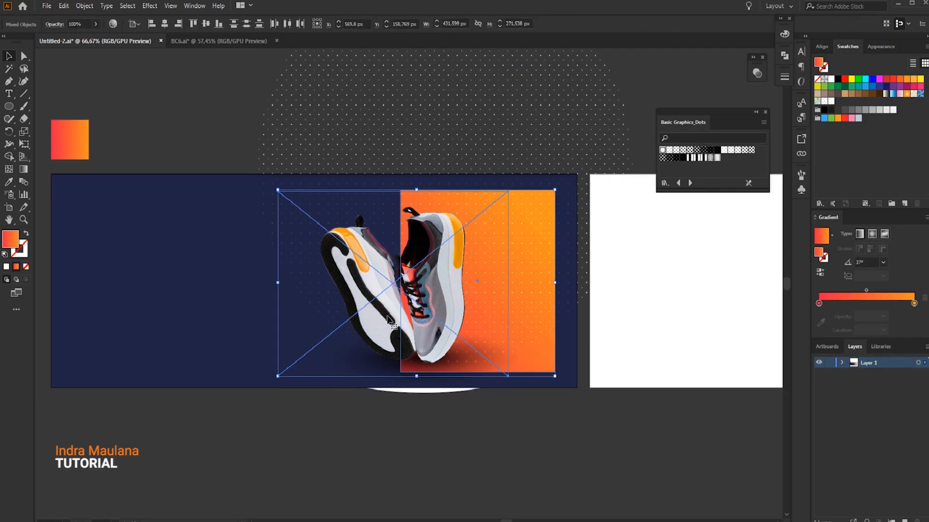
- Draw a small vertical rectangle with the orange-red gradient at the banner's right edge, beside the gradient panel
left_click(285, 438)
left_click_drag(293, 442, 236, 426)
right_click(10, 106)
left_click(45, 106)
left_click_drag(519, 194, 504, 234)
left_click(9, 56)
left_click(140, 333)
mouse_move(154, 401)
left_mouse_down()
mouse_move(225, 393)
mouse_move(150, 400)
mouse_move(156, 393)
left_mouse_up()
left_click(145, 399)
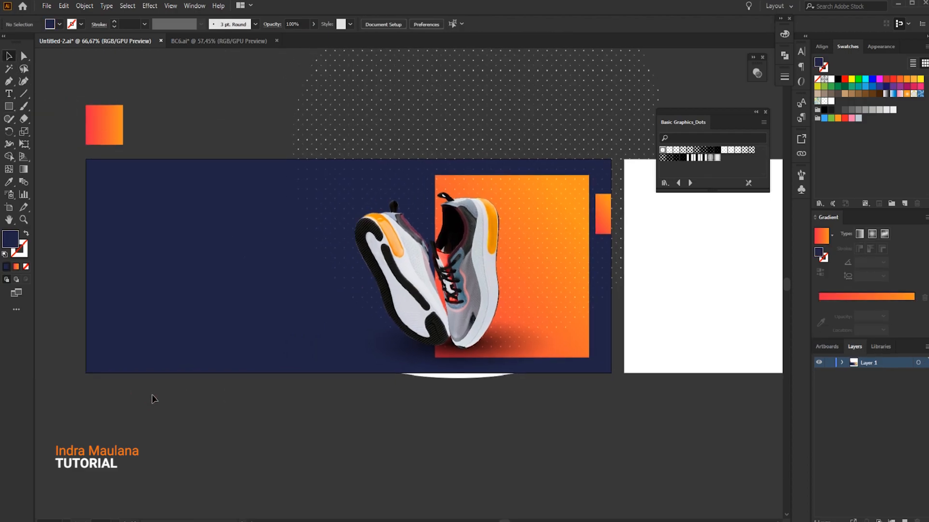
- Duplicate the small gradient rectangle to the lower left of the shoes and make the copy narrower
left_click_drag(603, 215, 329, 323)
left_click(346, 398)
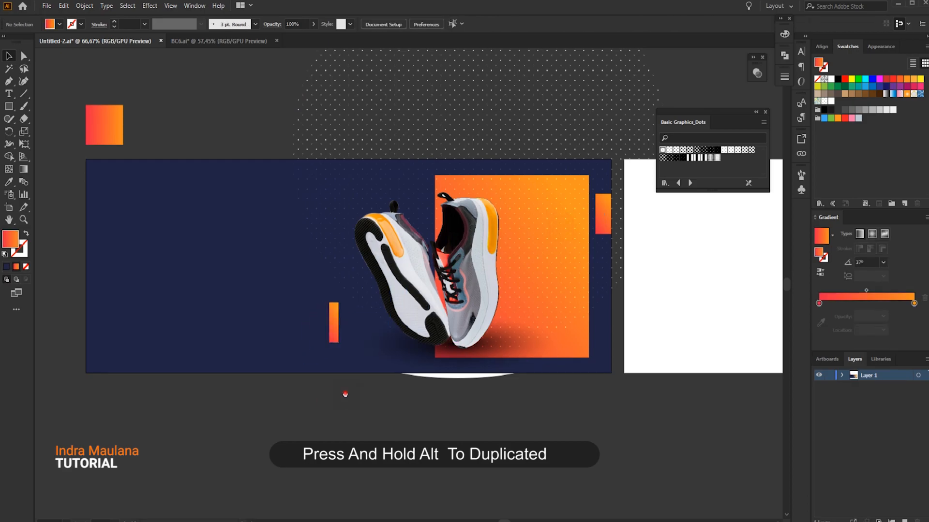
left_click_drag(353, 393, 333, 387)
left_click(312, 323)
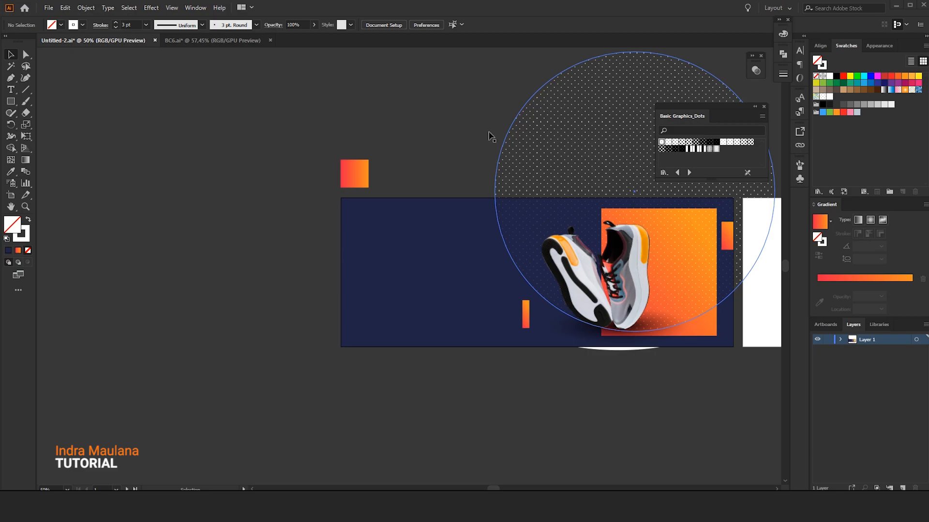
- Draw an open white zigzag line about 123 px wide with the Pen tool, just below the banner's lower-left corner
left_click_drag(579, 406, 382, 386)
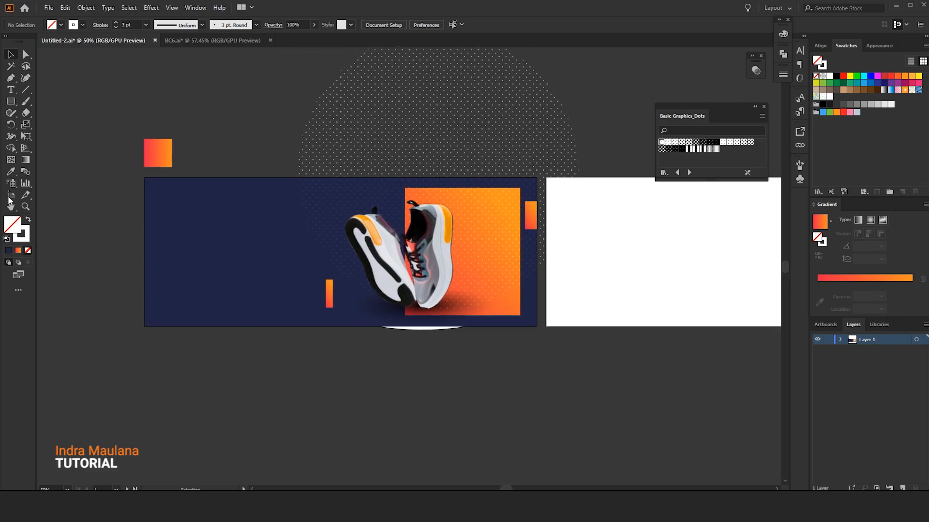
scroll(308, 410, "up", 2)
left_click_drag(218, 357, 364, 361)
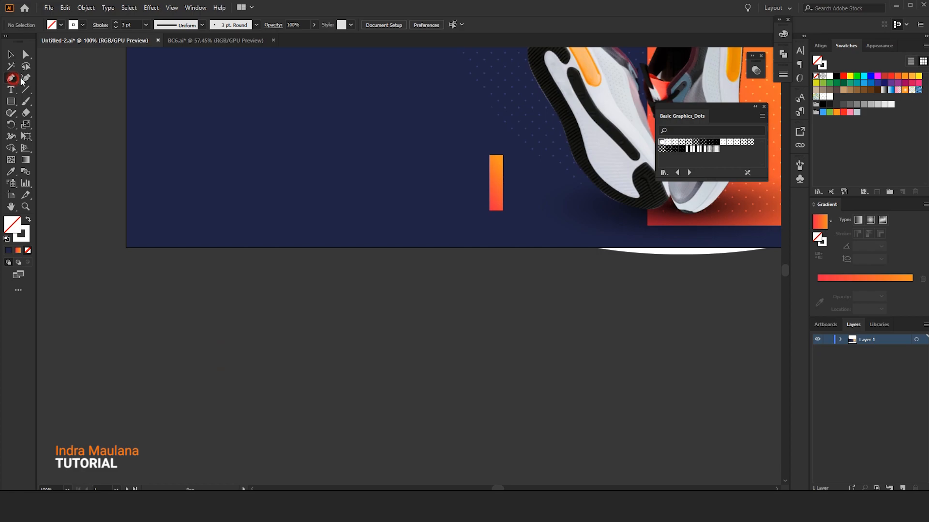
scroll(129, 271, "up", 1)
left_click_drag(148, 275, 207, 287)
left_click(180, 275)
left_click(213, 276, "shift")
left_click(228, 292, "shift")
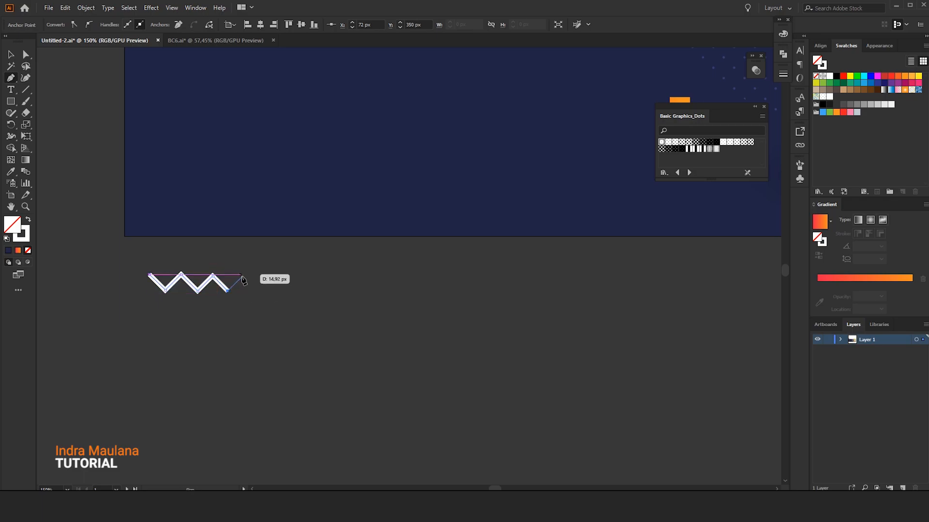
left_click(243, 276, "shift")
left_click(258, 291, "shift")
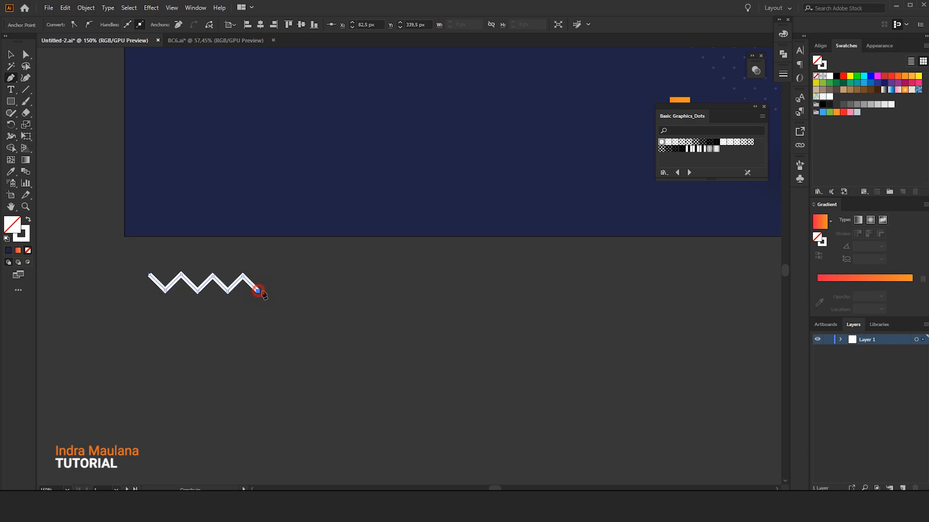
left_click(274, 276, "shift")
left_click(290, 291, "shift")
left_click(308, 275, "shift")
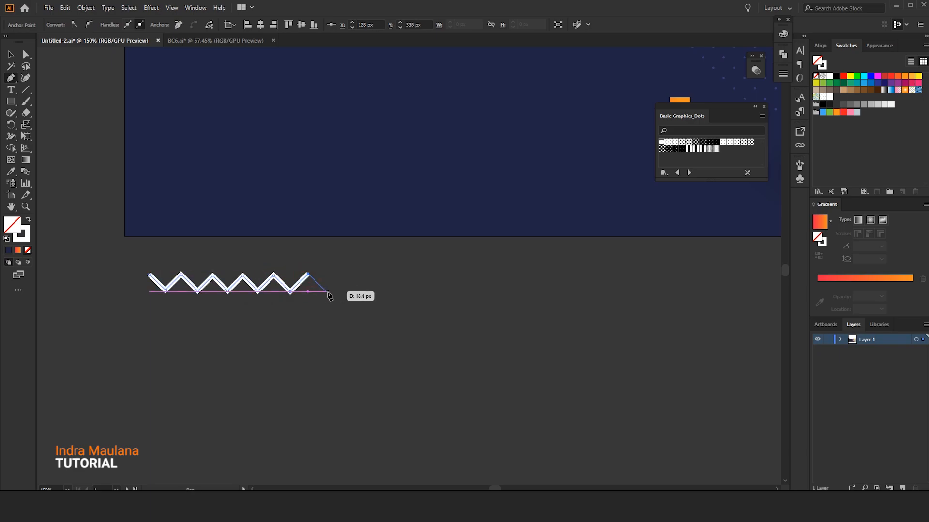
left_click(327, 292, "shift")
left_click(388, 298, "ctrl")
scroll(359, 326, "down", 1)
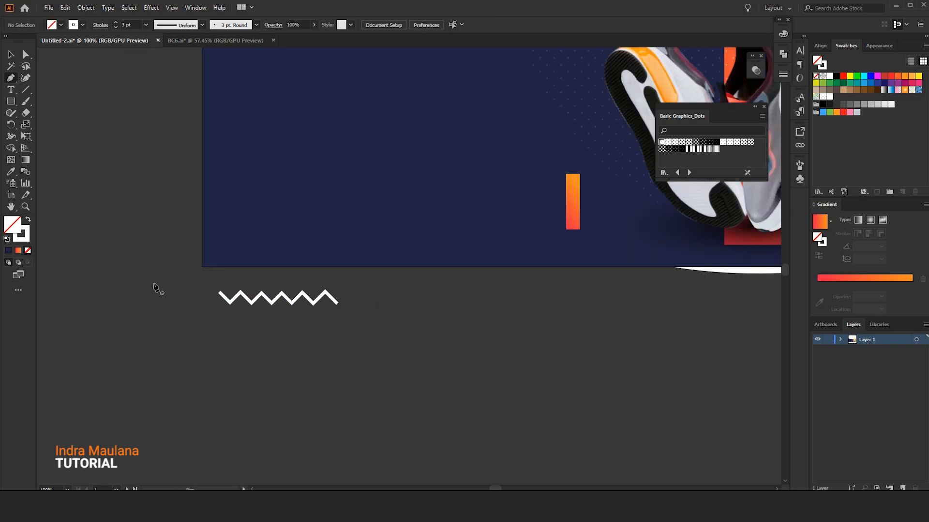
- Round all corners of the zigzag line into a smooth wave, with a corner radius of about 7 px on the last peak
left_click_drag(150, 251, 180, 272)
scroll(235, 341, "up", 1)
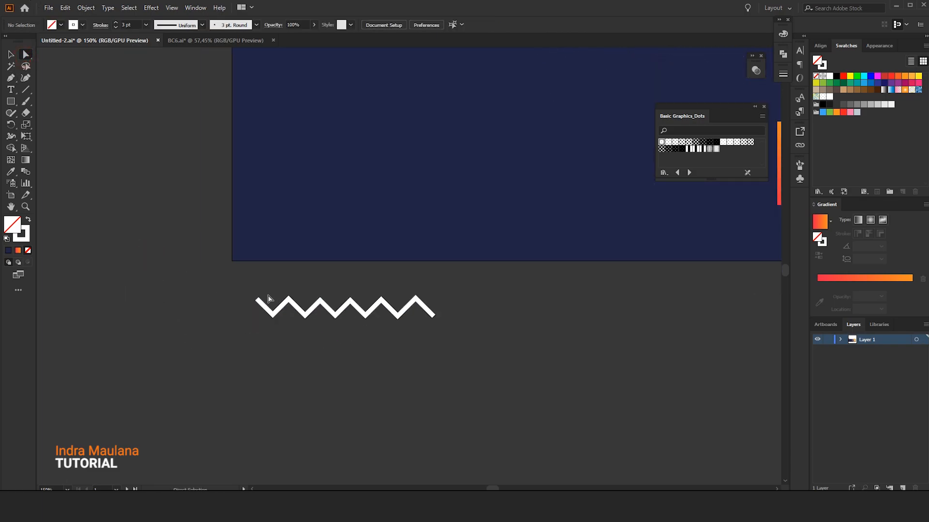
left_click_drag(424, 335, 417, 307)
left_click(465, 296)
left_click_drag(431, 366, 385, 349)
left_click_drag(361, 280, 365, 300)
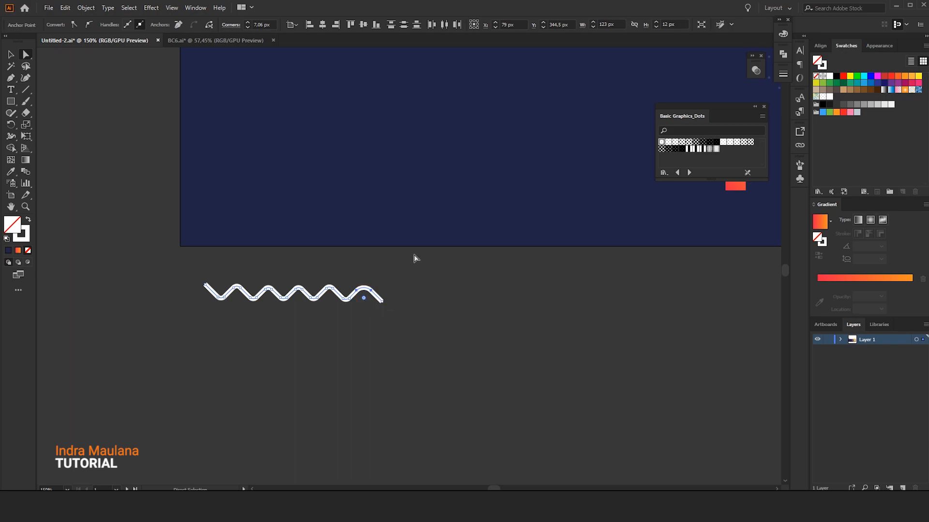
left_click(414, 258)
scroll(402, 283, "down", 2)
left_click_drag(528, 360, 434, 419)
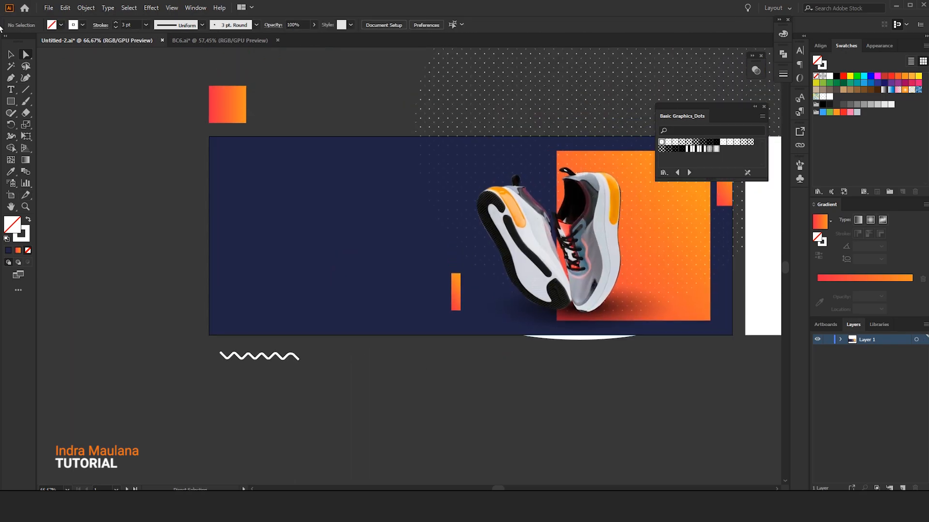
- Reduce the wavy line's stroke weight to 2 pt
left_click(12, 53)
left_click(236, 355)
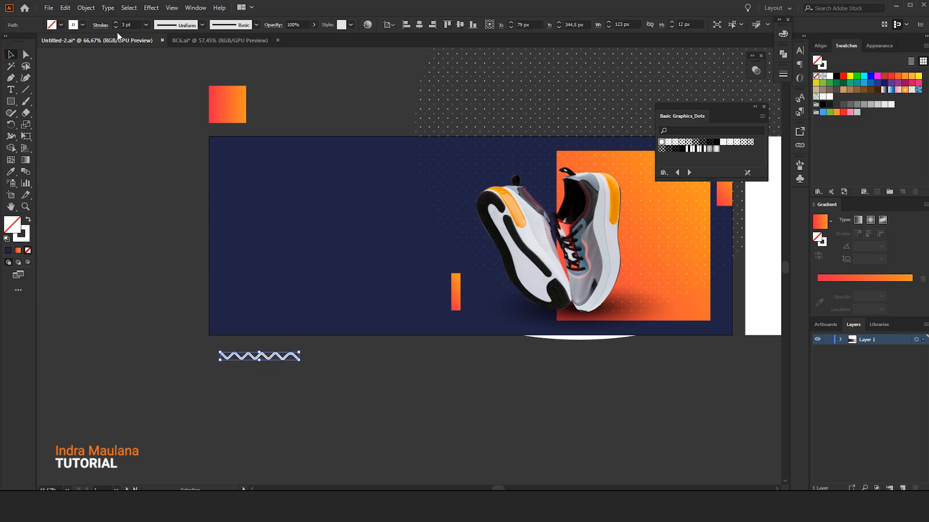
left_click(111, 247)
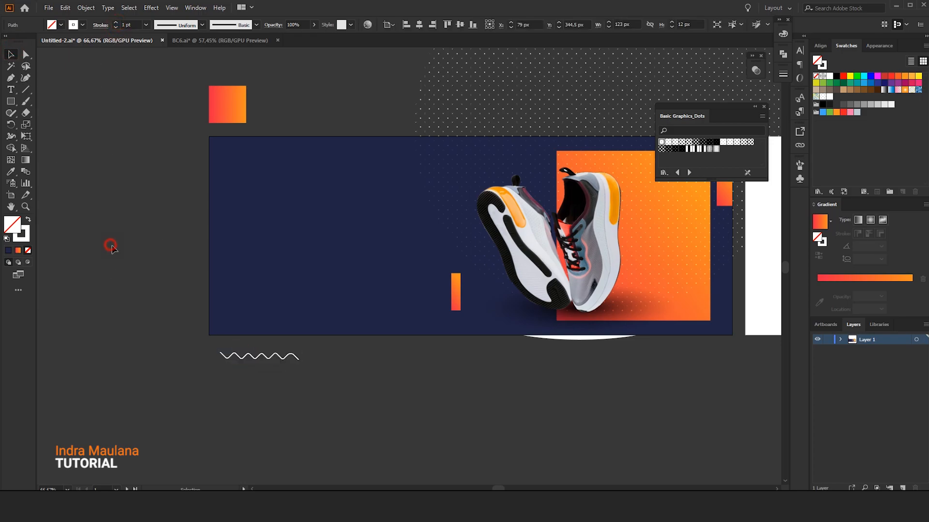
left_click_drag(134, 279, 118, 282)
mouse_move(127, 316)
left_mouse_down()
mouse_move(286, 380)
mouse_move(182, 367)
left_mouse_up()
left_click(169, 342)
left_click(115, 22)
left_click(103, 232)
left_click_drag(108, 368, 75, 376)
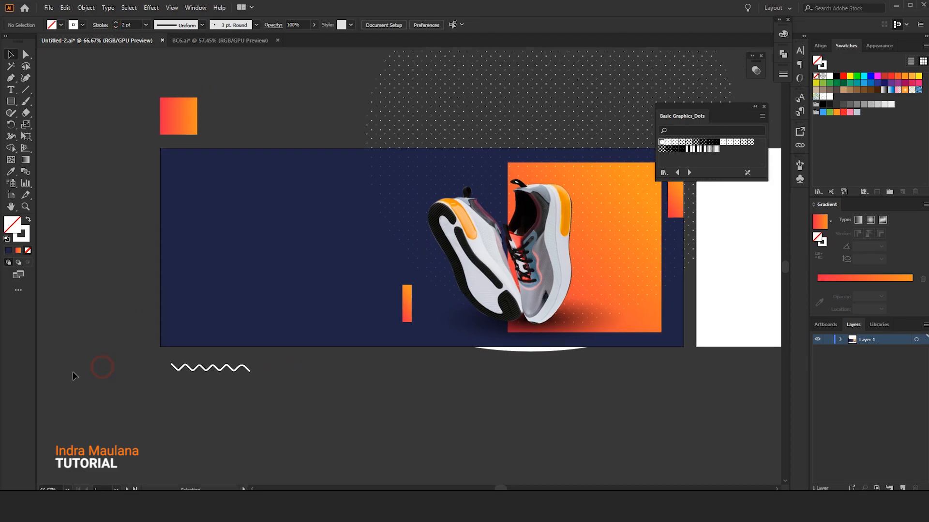
- Try a 1 pt stroke on the wavy line and return it to 2 pt
left_click(180, 368)
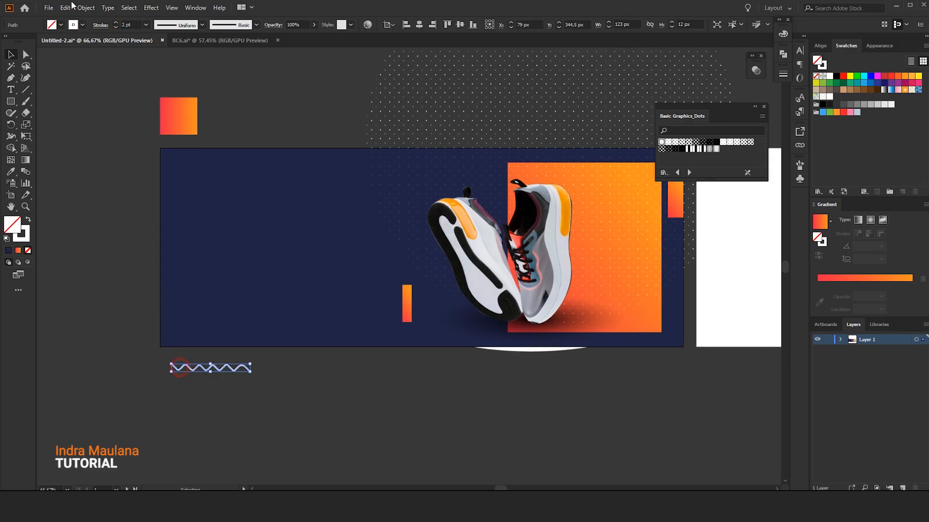
left_click(116, 27)
left_click(83, 260)
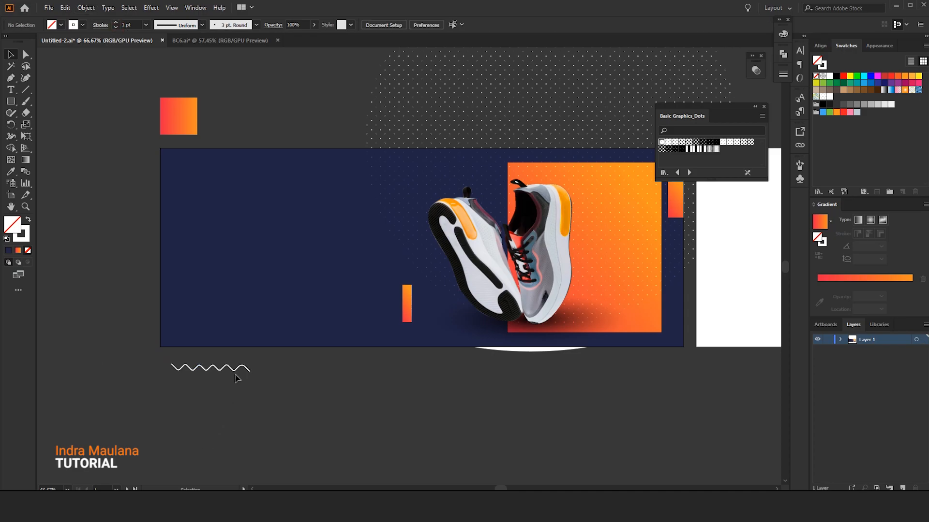
scroll(220, 391, "up", 1)
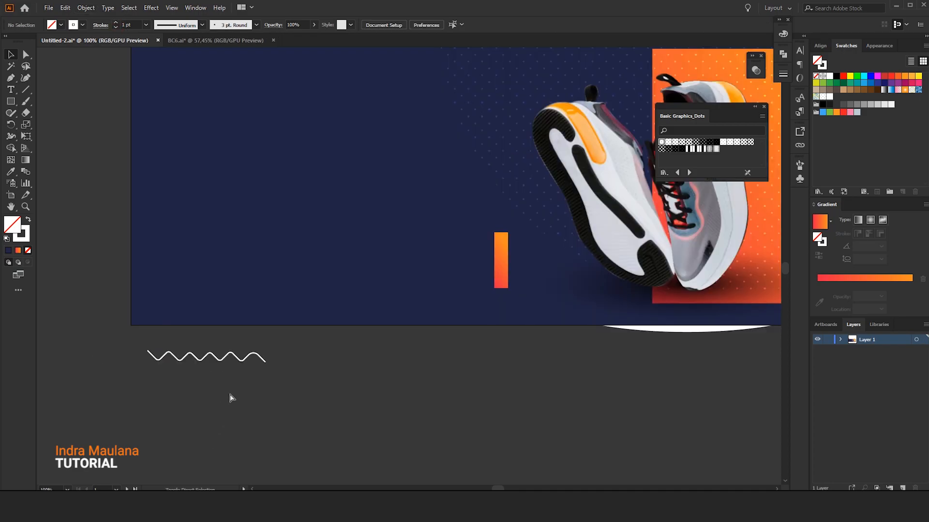
left_click(234, 358)
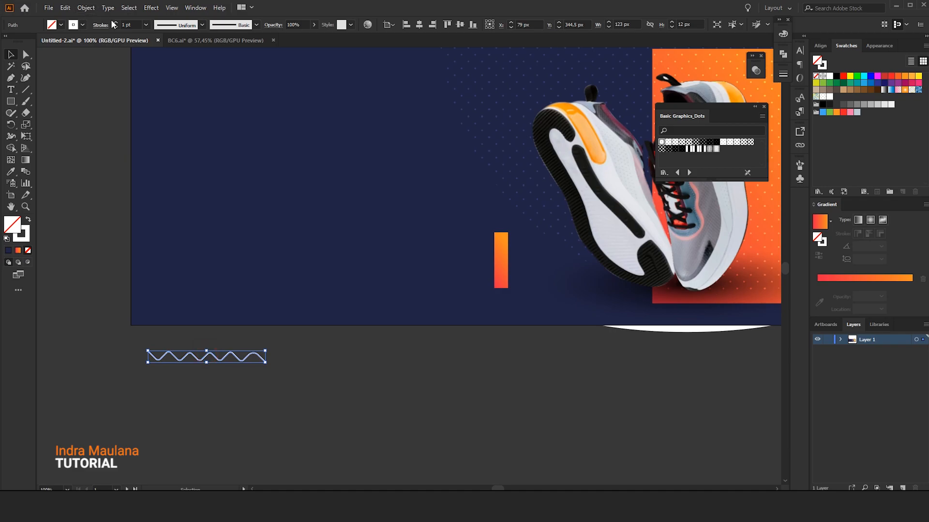
left_click(115, 26)
left_click(202, 431)
- Duplicate the wavy line onto the banner over the small rectangle and expand the copy's fill and stroke
left_click(234, 358)
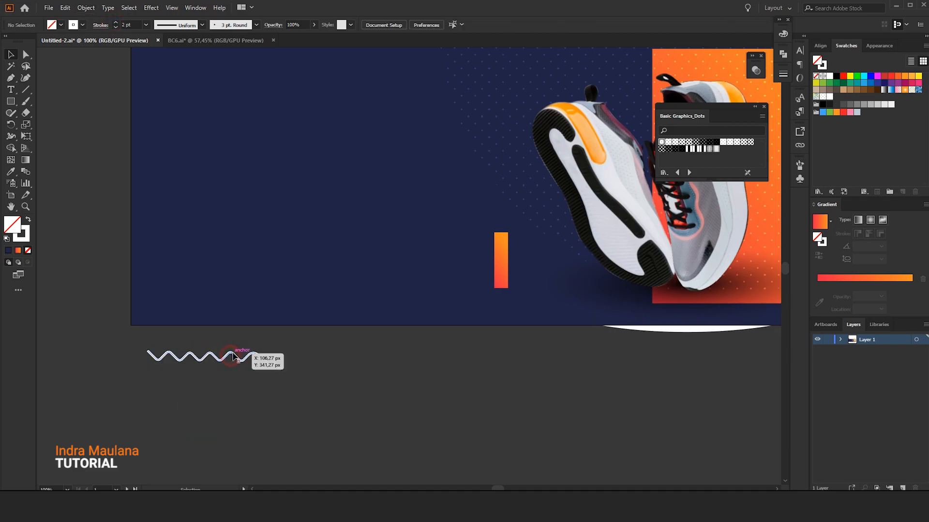
scroll(224, 394, "down", 1)
left_click_drag(230, 381, 402, 313)
left_click(78, 9)
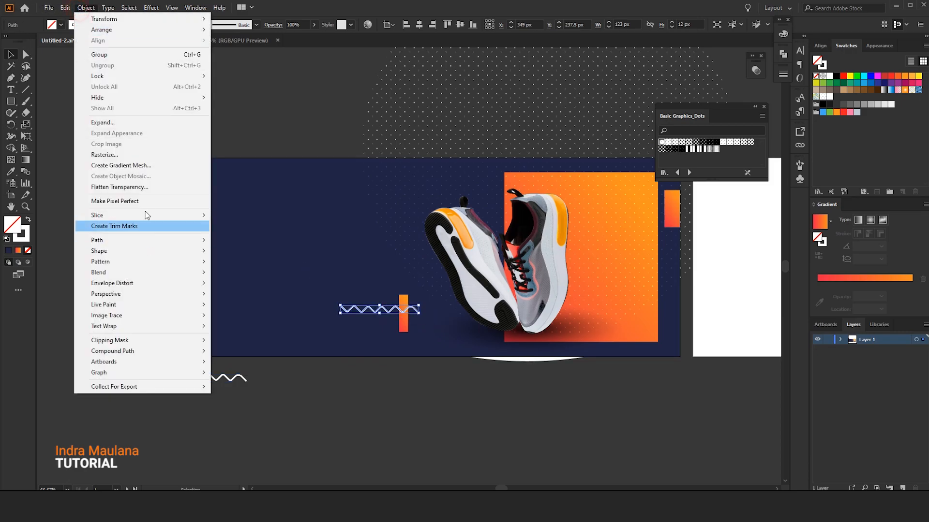
left_click(183, 124)
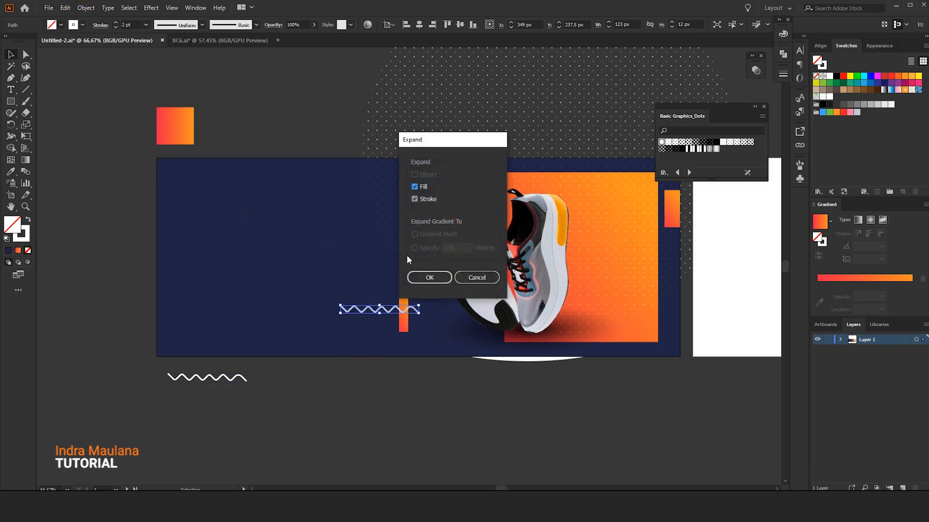
left_click(429, 277)
- Scale the expanded wave down to about 58 px wide and place it beside the small rectangle below the left shoe
scroll(406, 322, "up", 2)
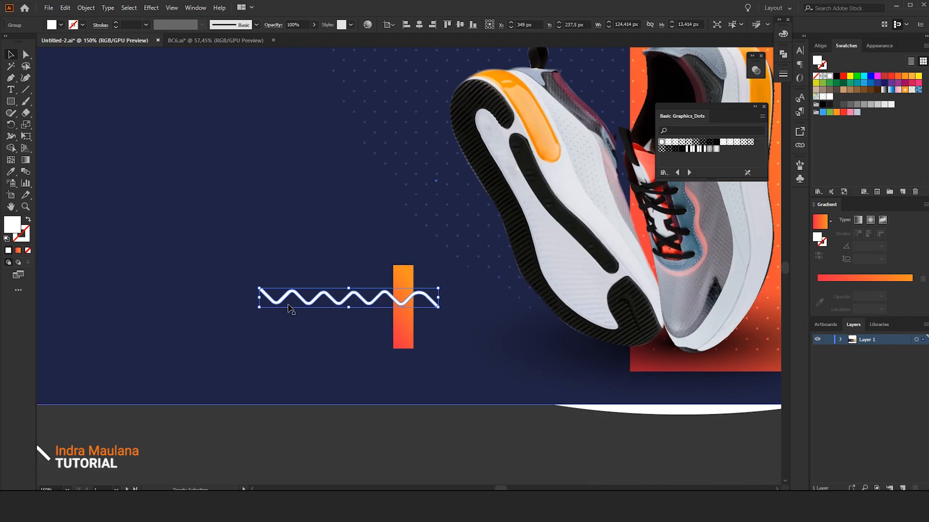
left_click_drag(260, 288, 484, 328)
left_click(456, 441)
left_click_drag(452, 431, 436, 458)
scroll(450, 428, "down", 2)
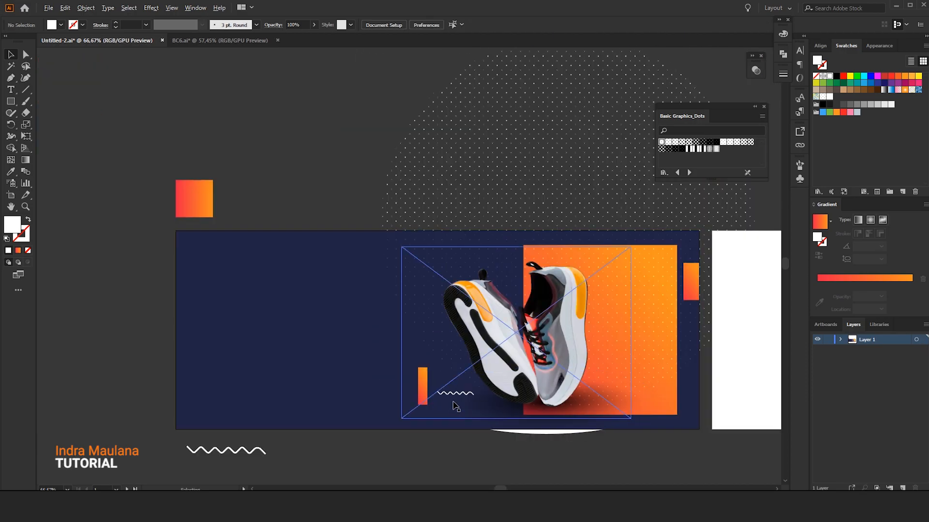
- Duplicate the small wave to the banner's upper middle, the orange panel's upper right and the area right of the shoes
left_click_drag(459, 394, 630, 338)
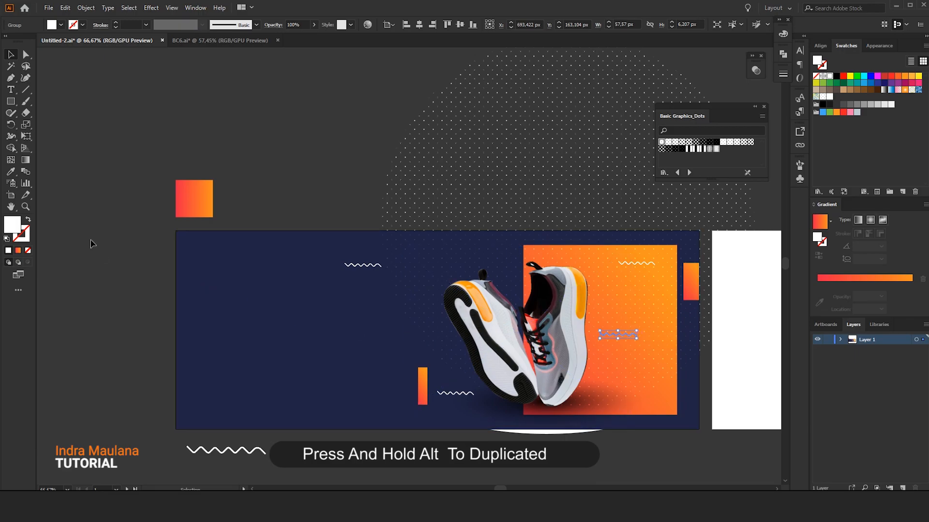
left_click(131, 227)
- Lock Layer 1 and create a new layer above it
scroll(123, 316, "down", 2)
scroll(120, 318, "down", 2)
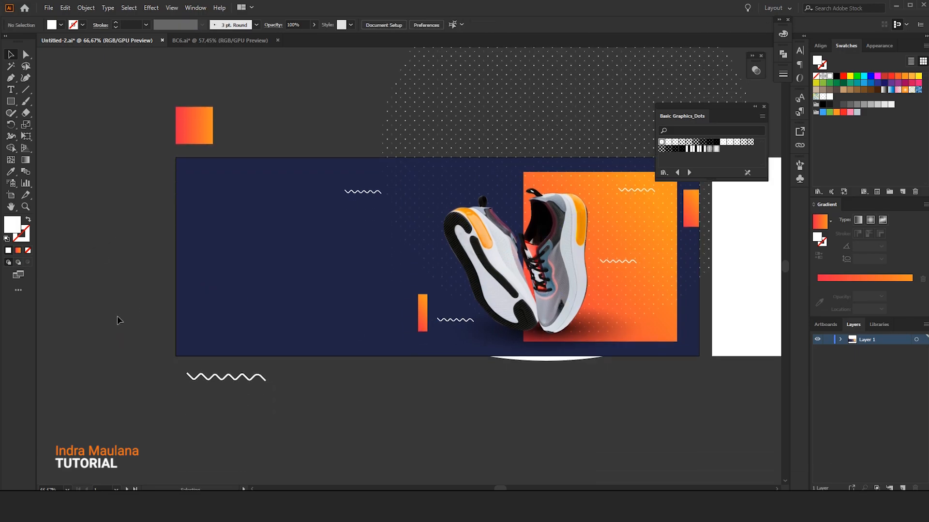
left_click_drag(168, 222, 157, 223)
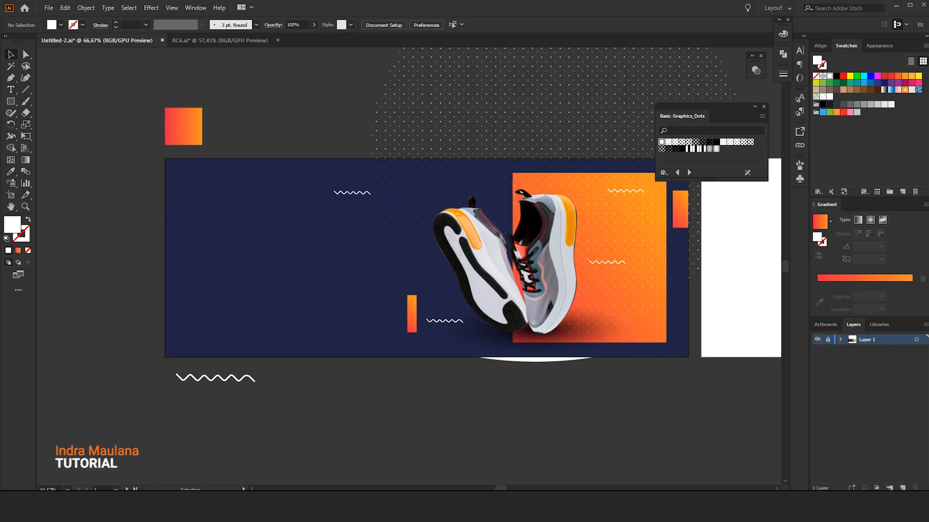
left_click(903, 488)
- Add the text "SPORT" on the banner's left side and a copy below reading "SHOPPING STORE", scaled to about 18.68 pt
left_click(200, 222)
type("spc")
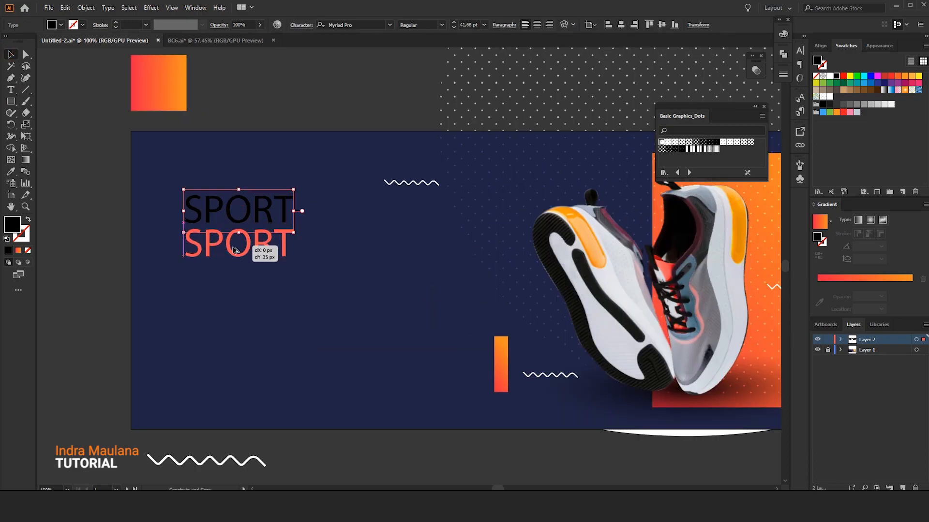
key("Return")
type("SH")
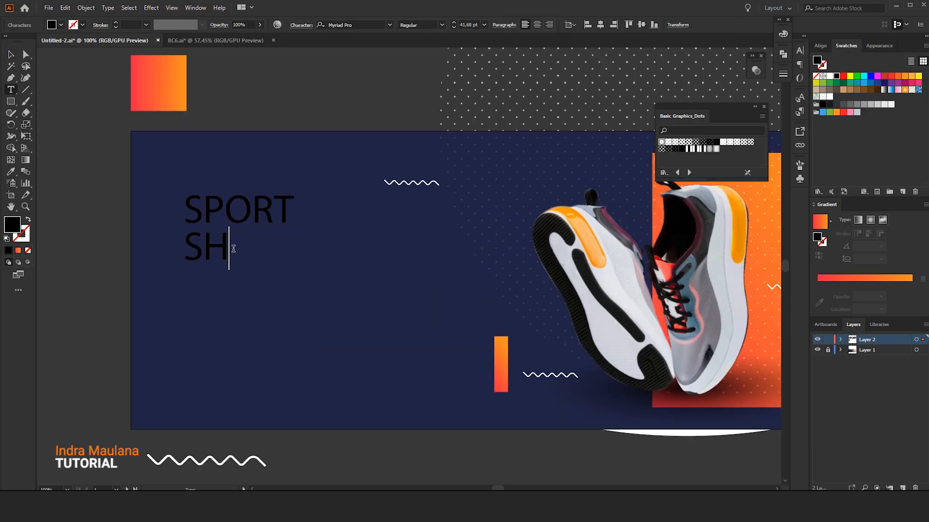
type("OPPING STORE")
key("Escape")
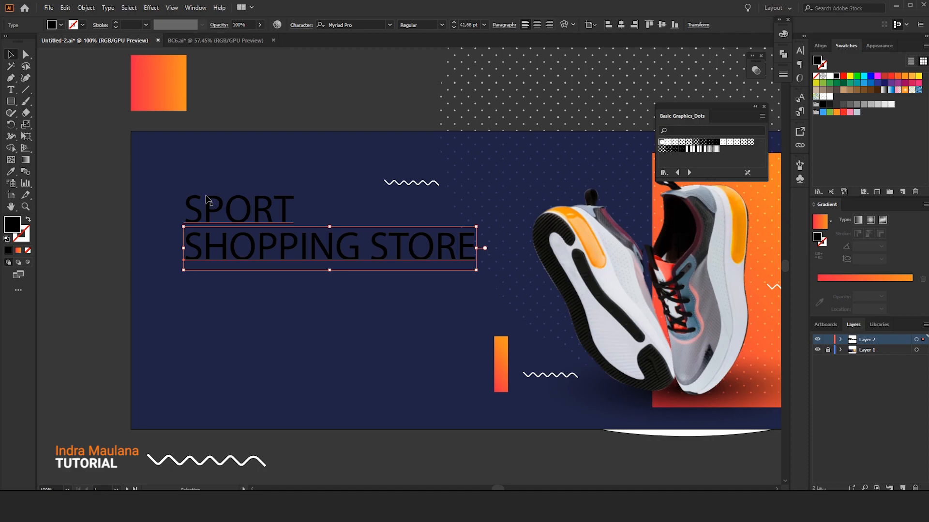
left_click_drag(476, 227, 311, 250)
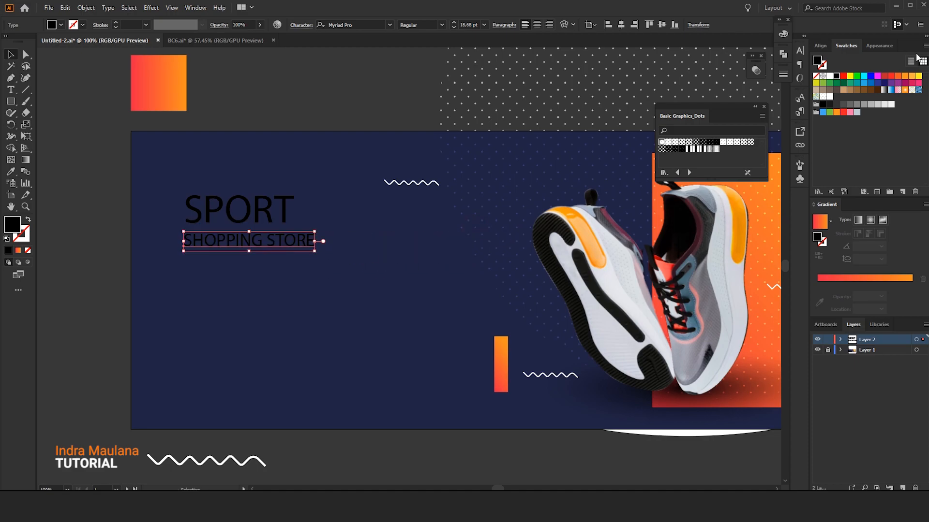
- Color both text lines white and set their font to Gotham-Bold
left_click(286, 209, "shift")
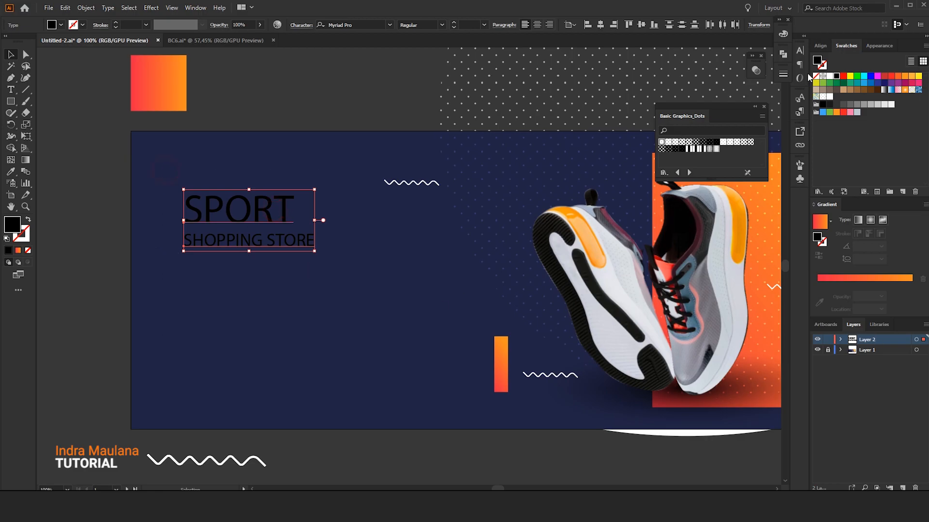
left_click(829, 76)
left_click(353, 24)
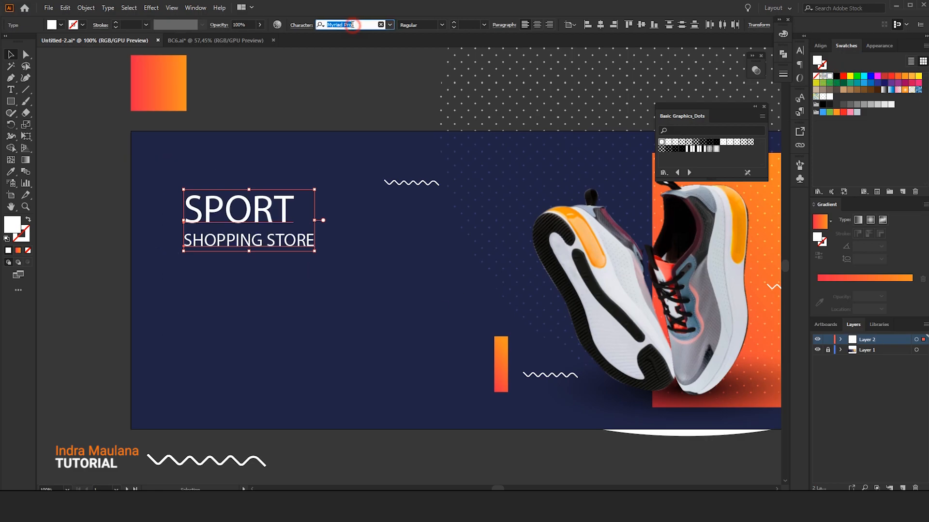
type("GOTHA")
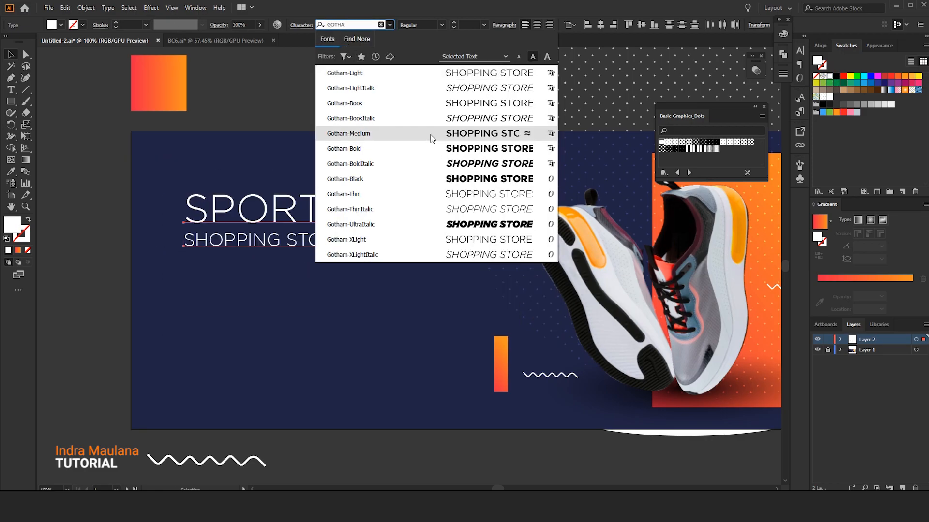
left_click(434, 146)
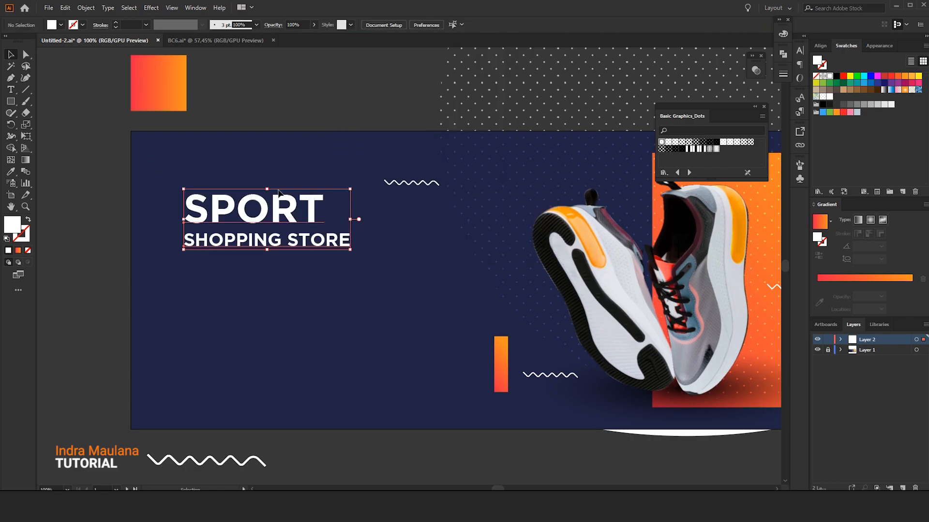
- Set the font of both headline text lines to Gotham-Black
left_click(340, 23)
type("GOTHA")
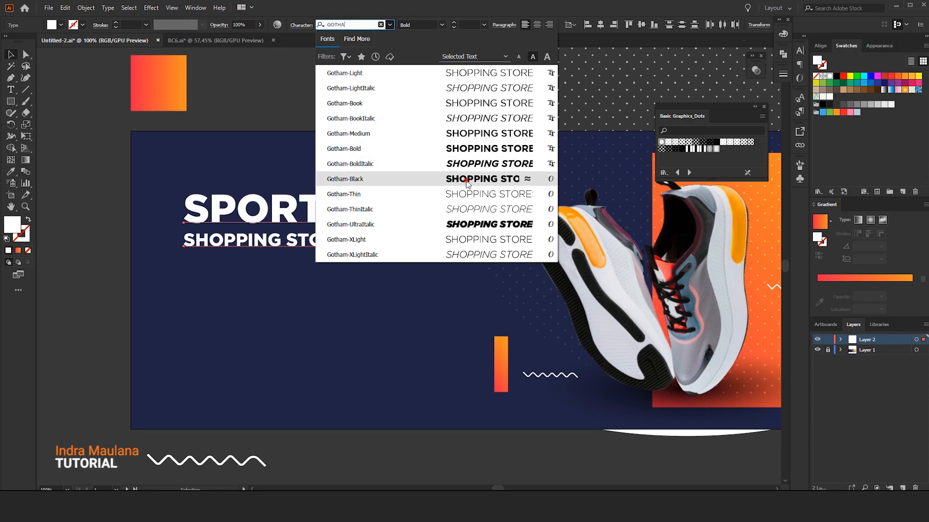
left_click(467, 181)
left_click(400, 284)
- Scale "SHOPPING STORE" down to about 15.93 pt so its width matches "SPORT" above it
left_click(332, 251)
scroll(281, 232, "up", 2)
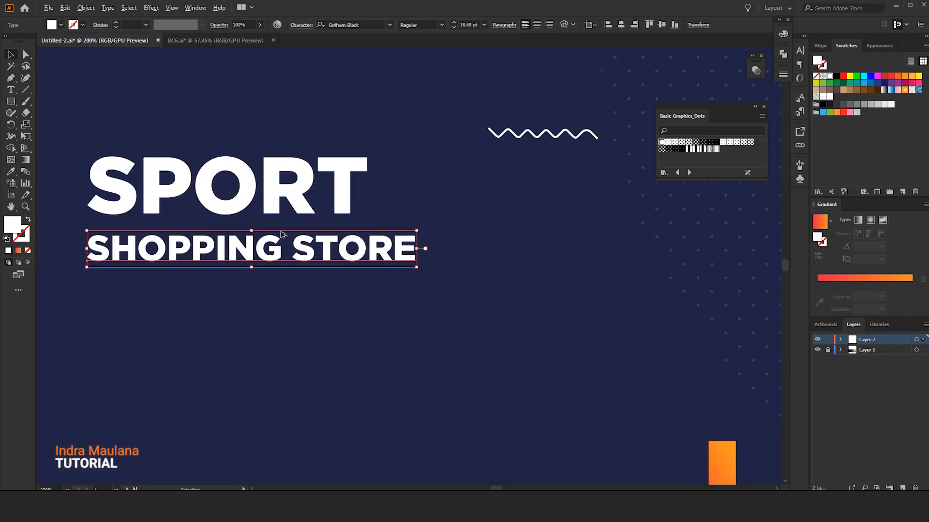
left_click_drag(418, 227, 369, 236)
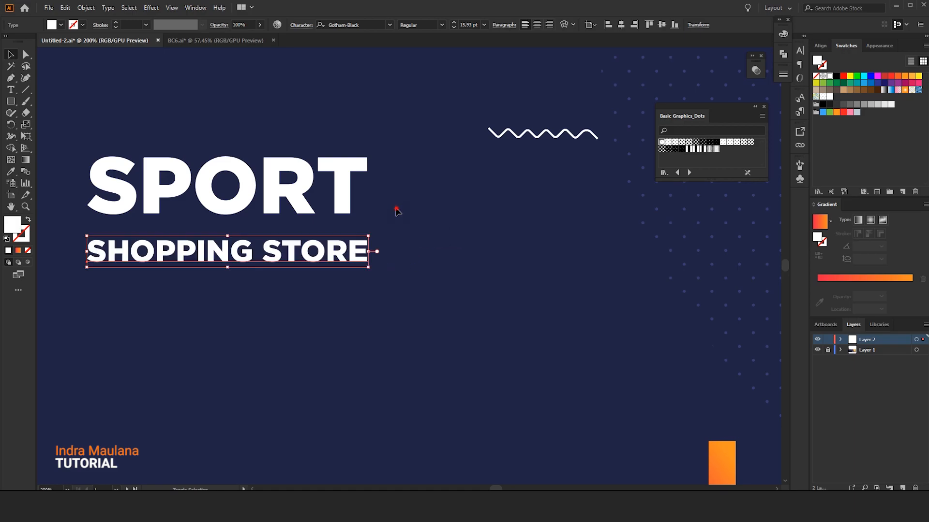
left_click(396, 211)
- Nudge "SHOPPING STORE" slightly upward to tighten the gap below "SPORT"
scroll(396, 244, "down", 2)
left_click_drag(163, 196, 161, 196)
left_click(319, 306)
left_click(353, 250)
key("Up")
key("Up")
key("Up")
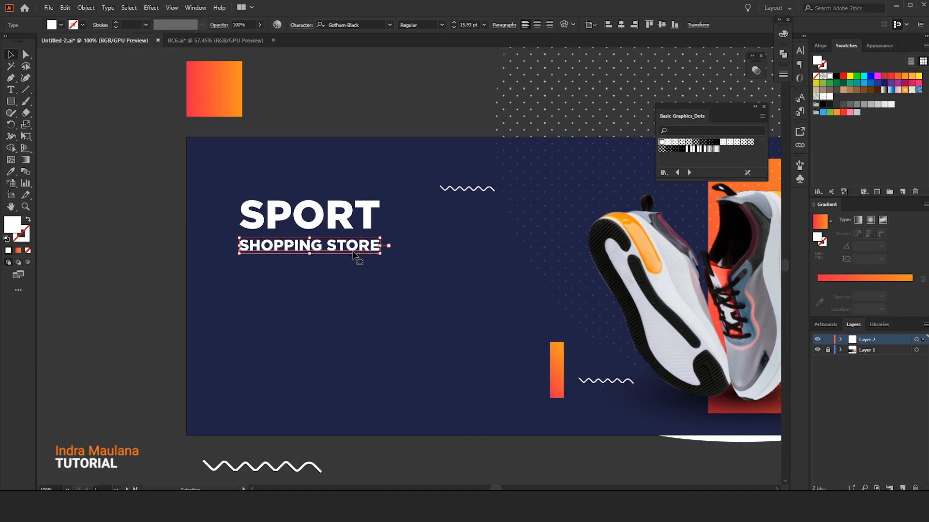
left_click(382, 307)
- Move both headline lines together slightly higher on the banner
left_click_drag(408, 299, 187, 176)
left_click_drag(271, 215, 293, 200)
key("shift+Down")
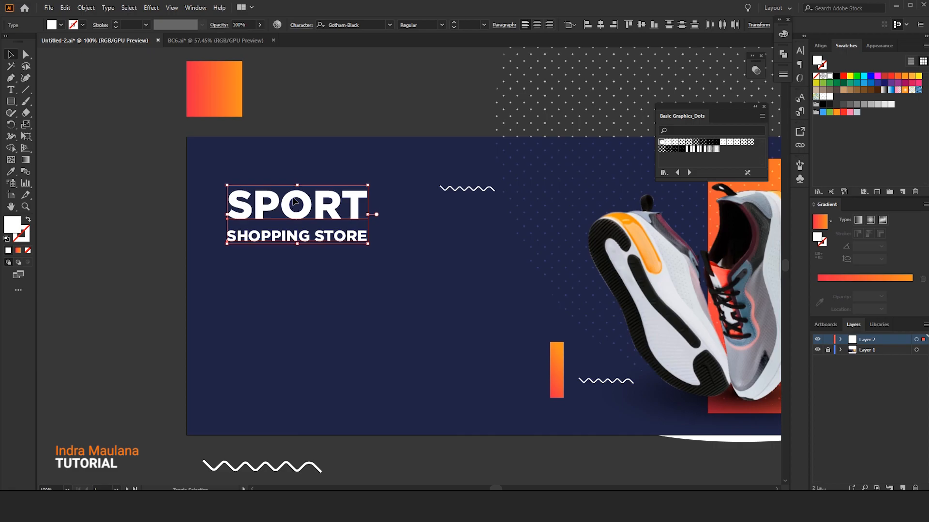
key("shift+Right")
key("Up")
key("Up")
key("Up")
key("Up")
key("Up")
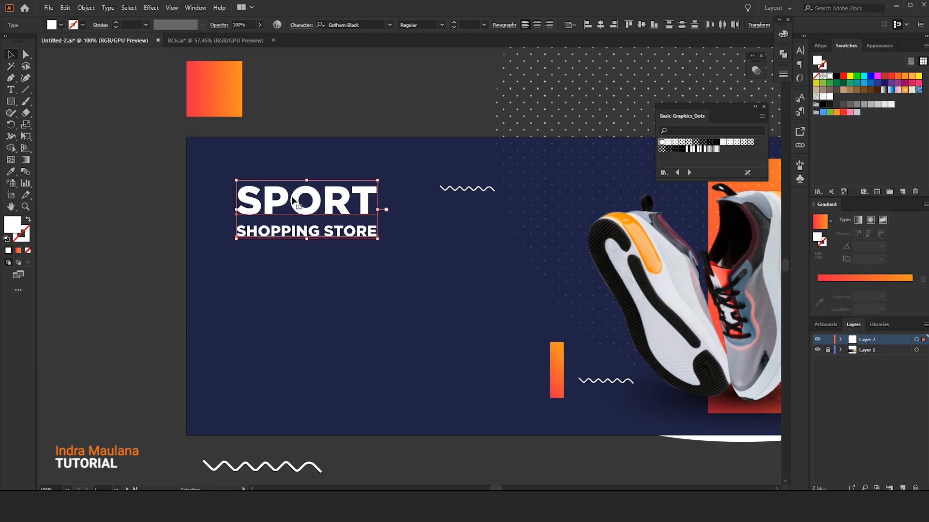
left_click(291, 262)
left_click_drag(313, 277, 303, 259)
- Draw a tall rectangle at the banner's left edge beside the headline and fill it with the gradient sampled from the orange square
scroll(315, 239, "down", 2)
scroll(319, 235, "up", 2)
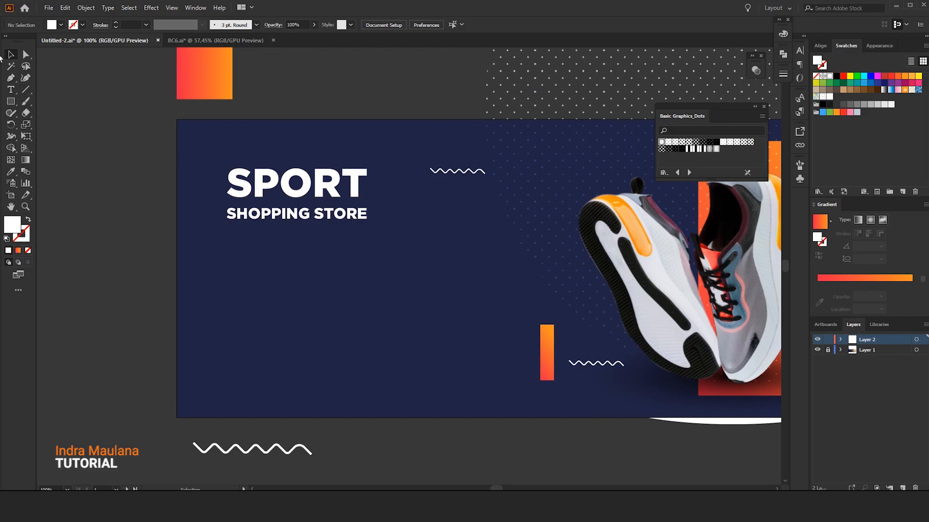
left_click(11, 101)
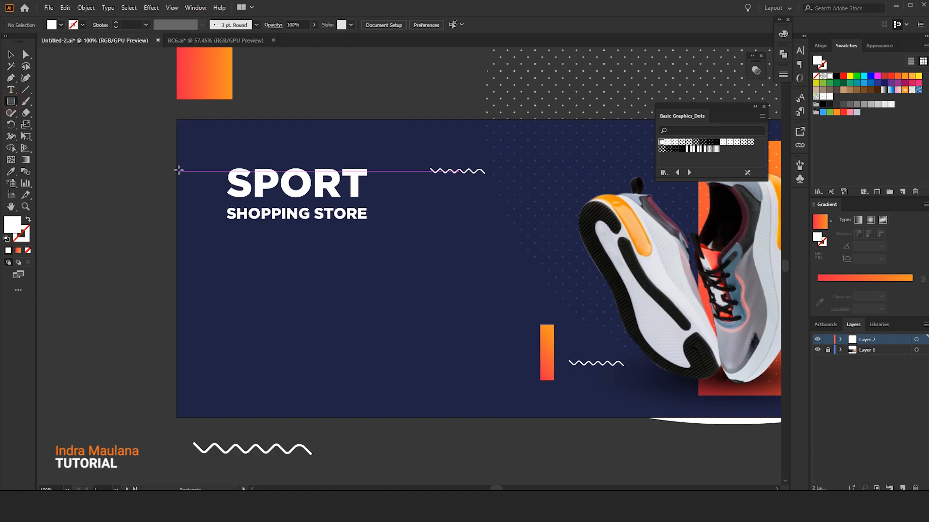
left_click_drag(177, 168, 199, 243)
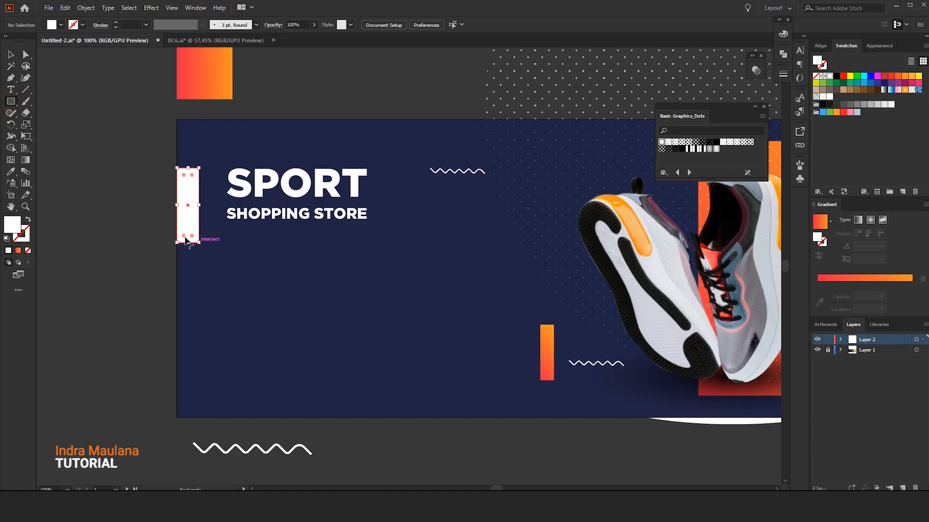
left_click(11, 172)
left_click(207, 80)
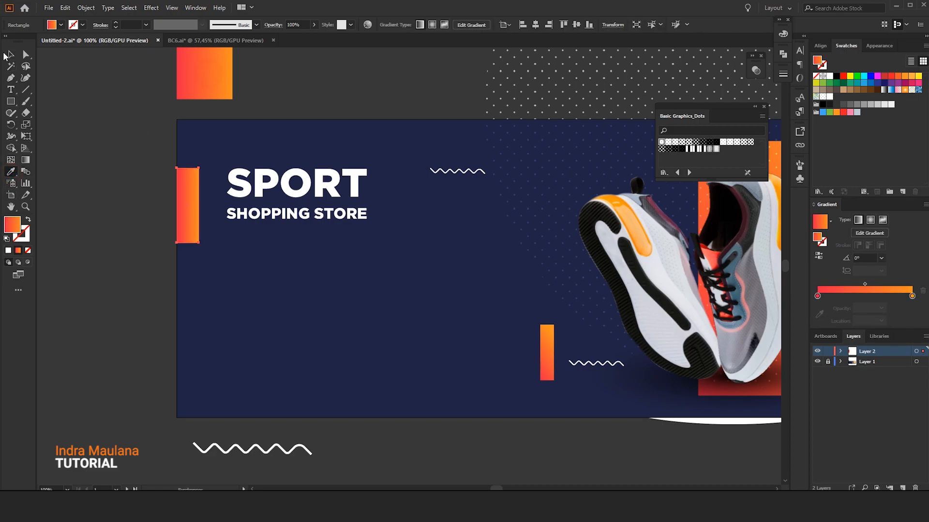
- Redirect the left-edge rectangle's gradient to run steeply downward, at an angle of about -67.6°
left_click(26, 159)
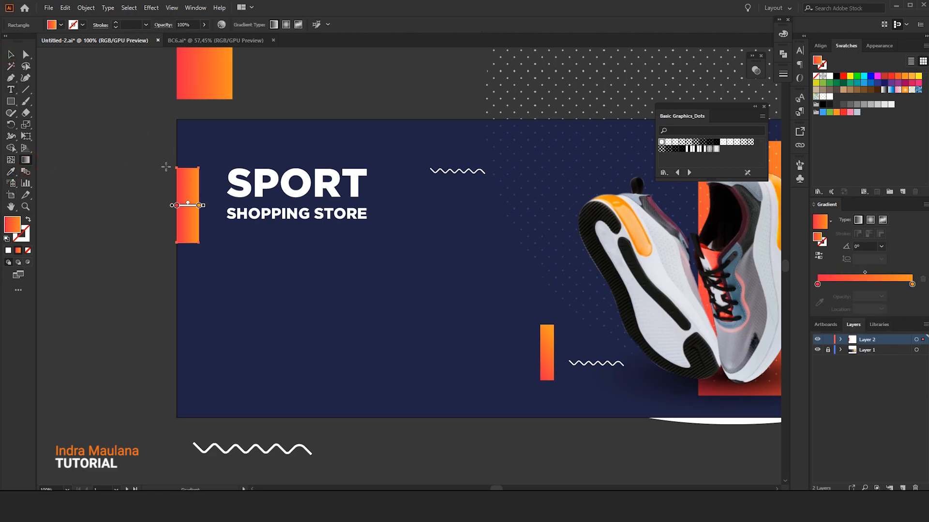
left_click_drag(170, 163, 202, 243)
left_click(117, 222, "ctrl")
- Narrow the gradient rectangle at the banner's left edge into a slim bar
scroll(117, 204, "down", 3)
left_click_drag(126, 218, 119, 241)
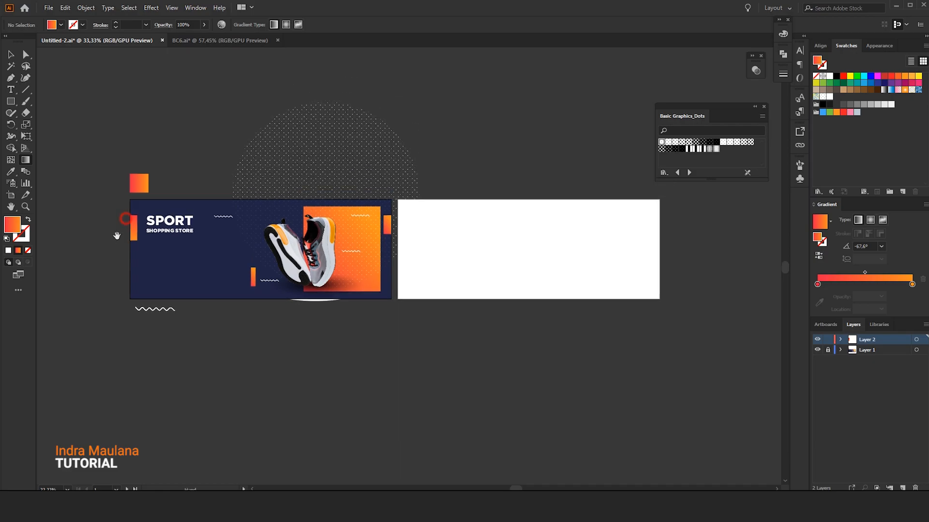
scroll(112, 231, "up", 3)
left_click(10, 54)
left_click(174, 207)
left_click_drag(187, 221, 170, 221)
left_click(96, 222)
- Shorten the left-edge gradient bar to roughly the height of the two headline lines and fine-tune its width
left_click(170, 221)
scroll(167, 258, "up", 2)
left_click_drag(172, 257, 170, 223)
left_click(148, 261)
scroll(172, 273, "up", 2)
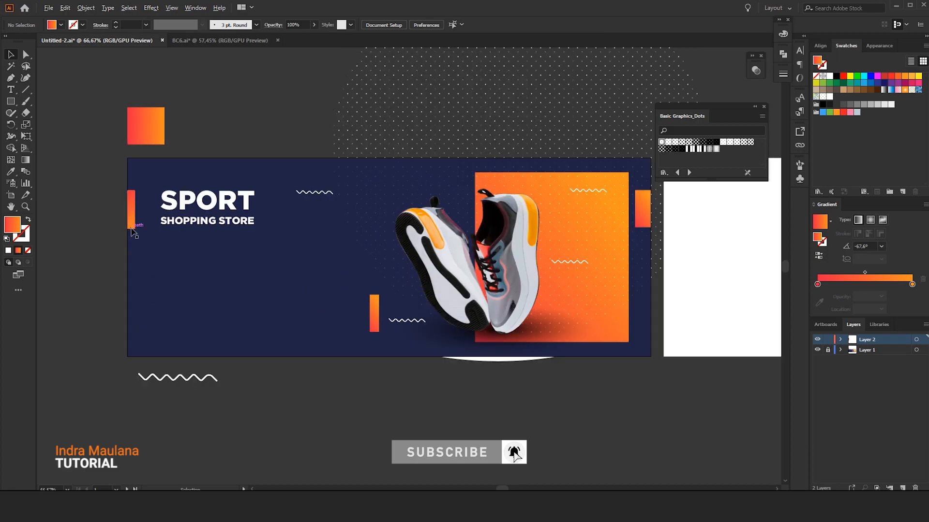
left_click(139, 203)
left_click_drag(139, 203, 141, 202)
left_click(106, 251)
left_click_drag(123, 284, 143, 283)
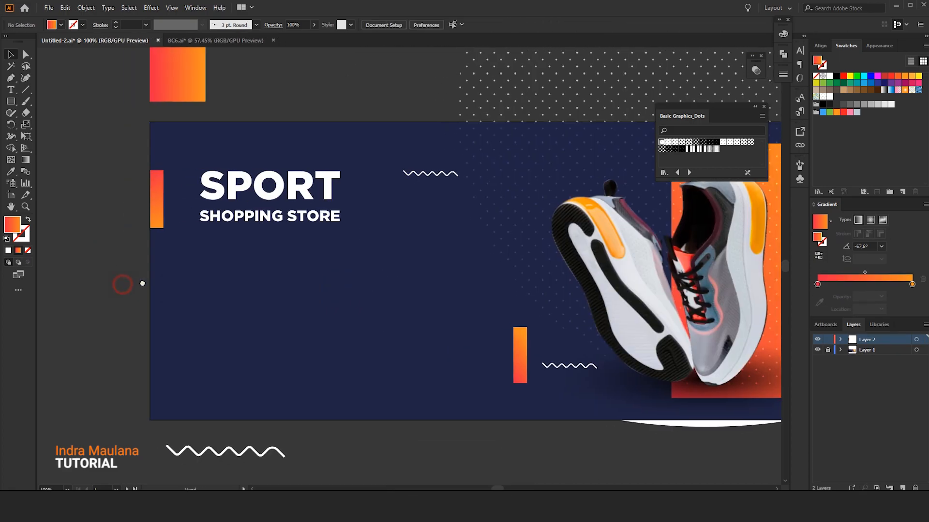
- Shift both headline lines left and slightly down so they align with the gradient bar at the banner's left edge
left_click_drag(67, 225, 95, 233)
left_click_drag(394, 270, 209, 163)
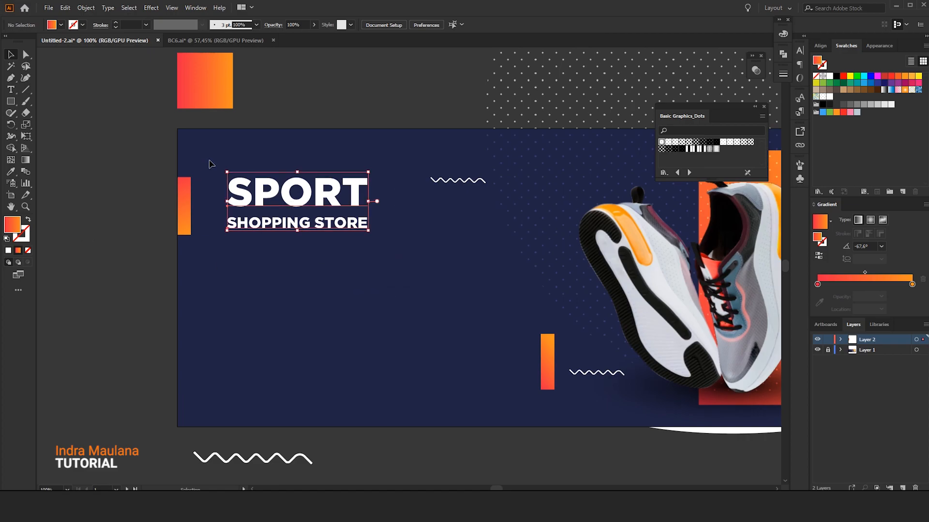
key("shift+Left")
key("shift+Left")
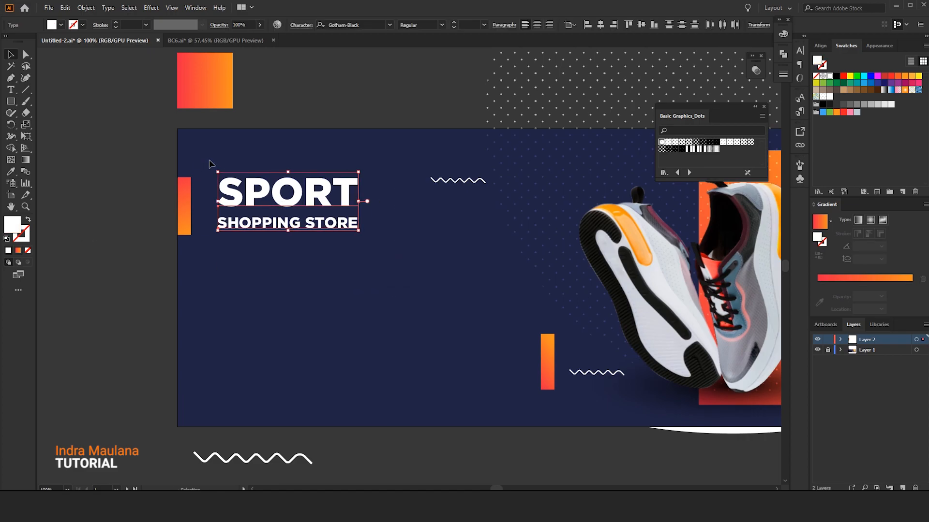
key("Down")
key("Down")
key("Down")
key("Down")
key("Down")
key("Down")
key("Down")
key("Down")
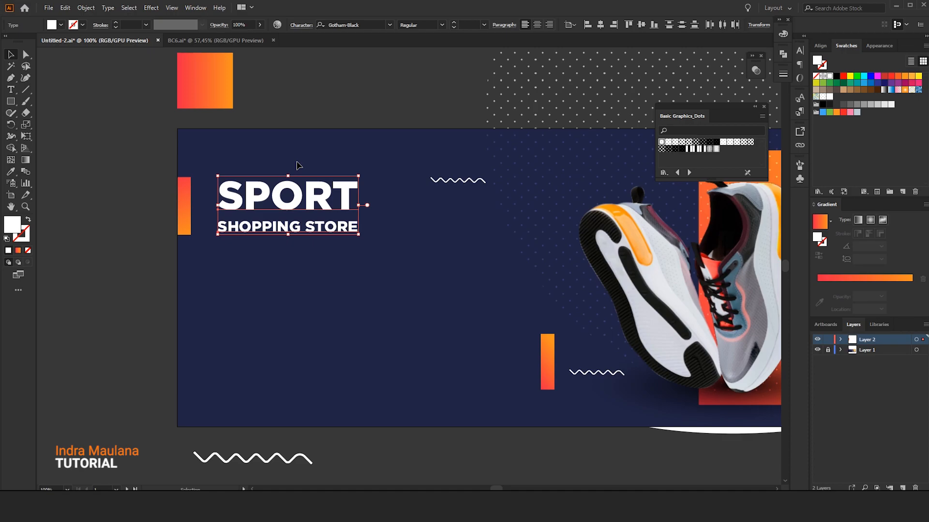
left_click(296, 165)
- Draw a thin rectangle of about 80 × 2 px as an underline below "SHOPPING STORE", starting at the text's left edge
left_click_drag(459, 197, 434, 183)
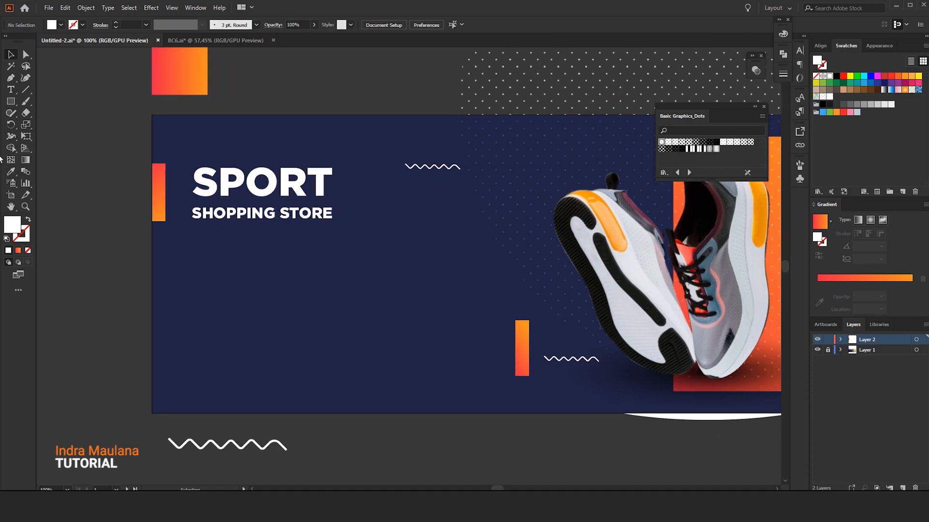
left_click(11, 102)
scroll(193, 239, "up", 1, "alt")
left_click_drag(191, 213, 305, 216)
- Fill the underline with the gradient sampled from the left-edge bar and set its angle to about -17.9°
key("i")
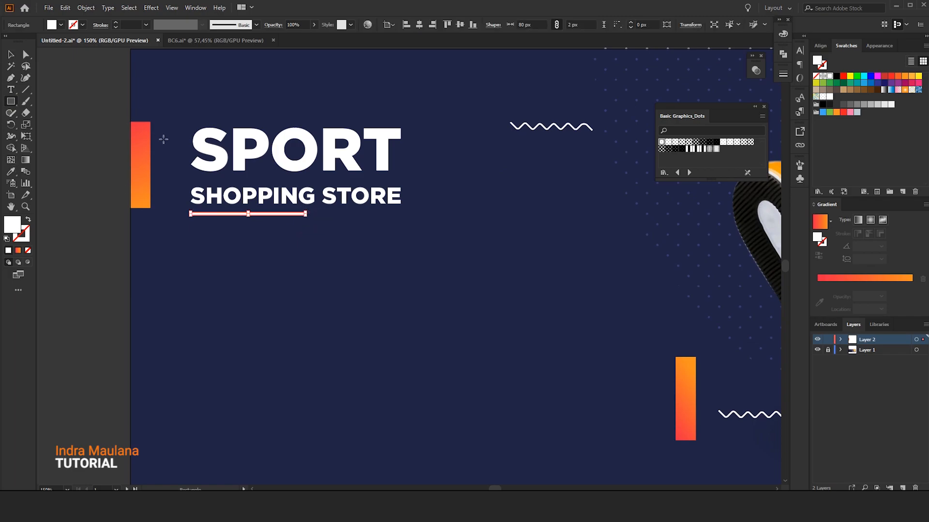
left_click(141, 159)
key("g")
left_click_drag(185, 195, 357, 250)
left_click(11, 60)
left_click(363, 309)
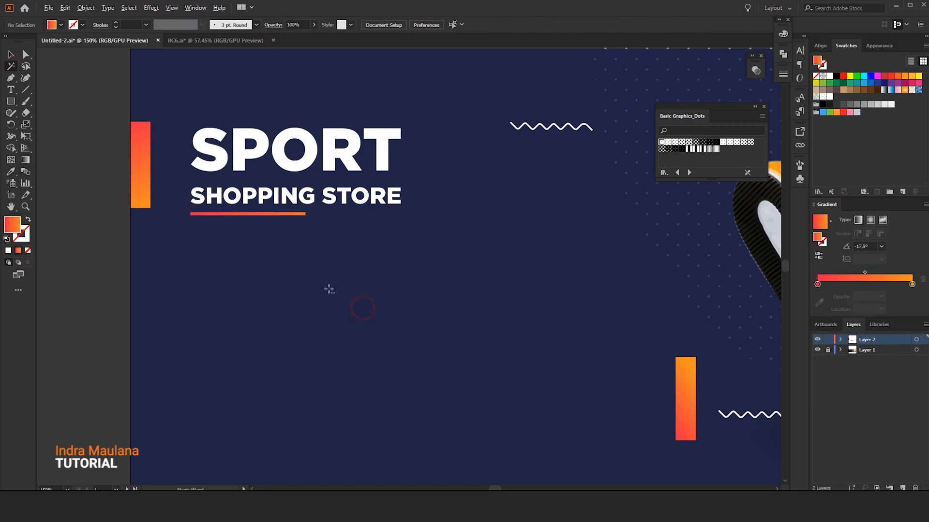
- Paste the cart logo with "STORE" and place it above "SPORT", aligned with the headline's left edge
scroll(327, 289, "down", 3)
left_click(10, 55)
scroll(376, 299, "up", 1)
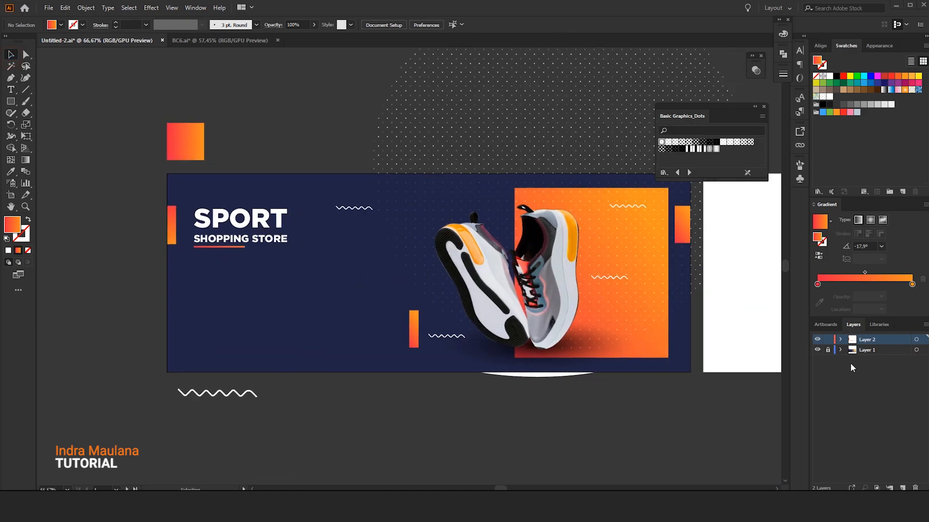
key("ctrl+v")
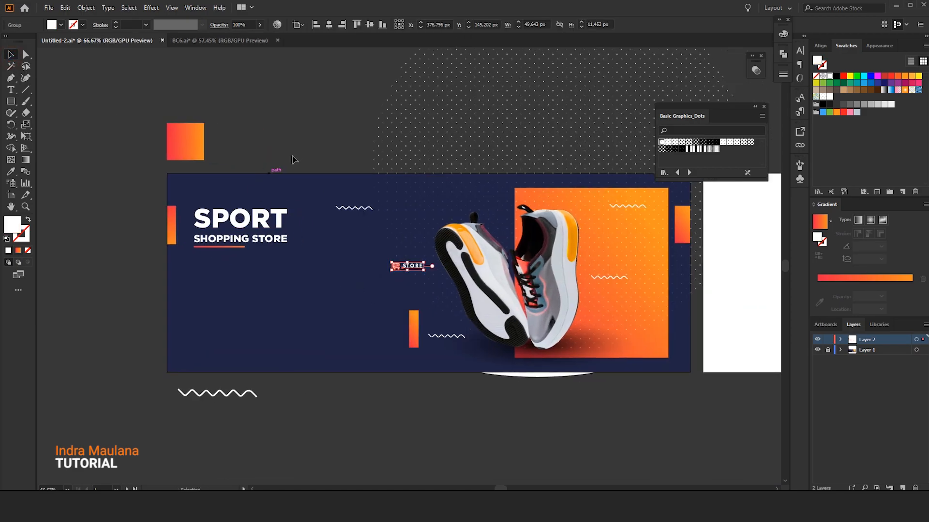
left_click_drag(415, 266, 219, 190)
left_click(264, 119)
scroll(242, 203, "up", 1)
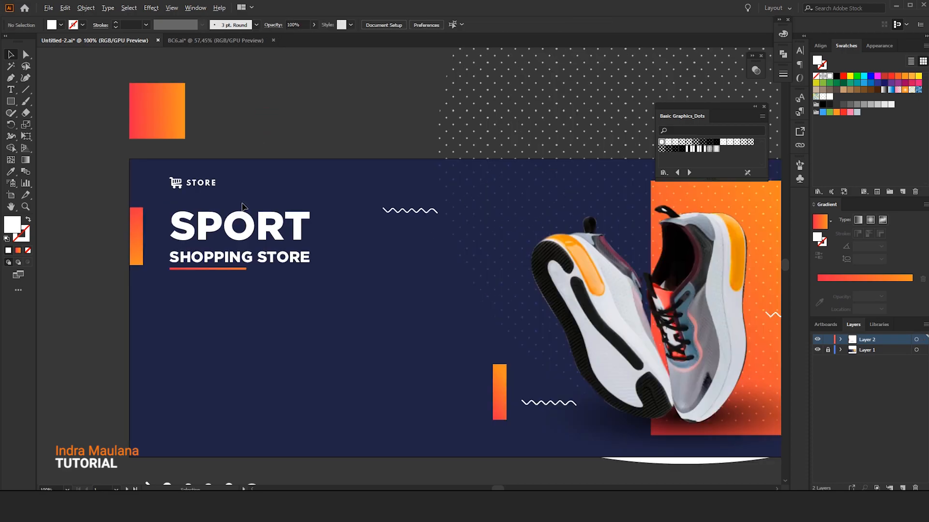
- Copy the gradient underline to the right of the store logo and resize it to 42 × 5 px, ending near the headline's right edge
left_click_drag(188, 269, 249, 185)
scroll(229, 187, "up", 4)
left_click_drag(392, 171, 392, 162)
left_click_drag(234, 170, 254, 170)
mouse_move(543, 170)
left_mouse_down()
mouse_move(482, 168)
mouse_move(557, 166)
left_mouse_up()
left_click_drag(254, 170, 395, 170)
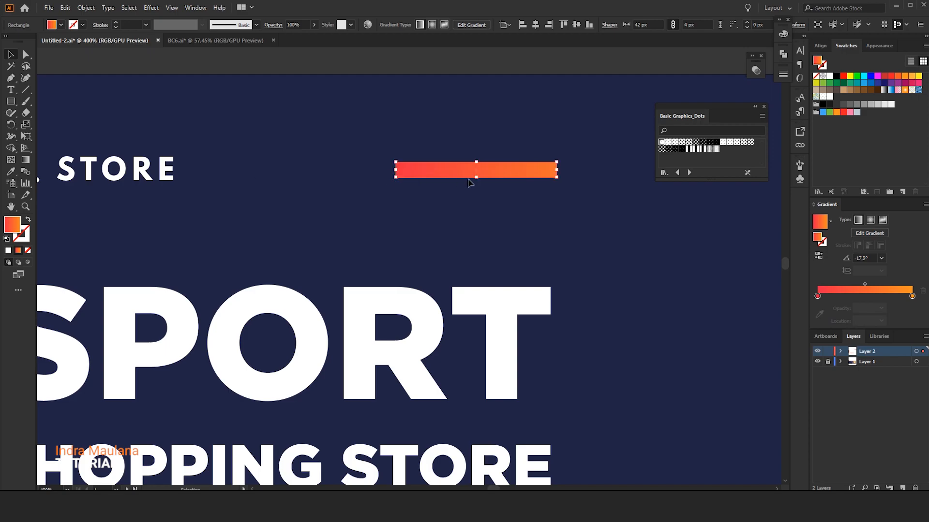
left_click_drag(476, 180, 477, 182)
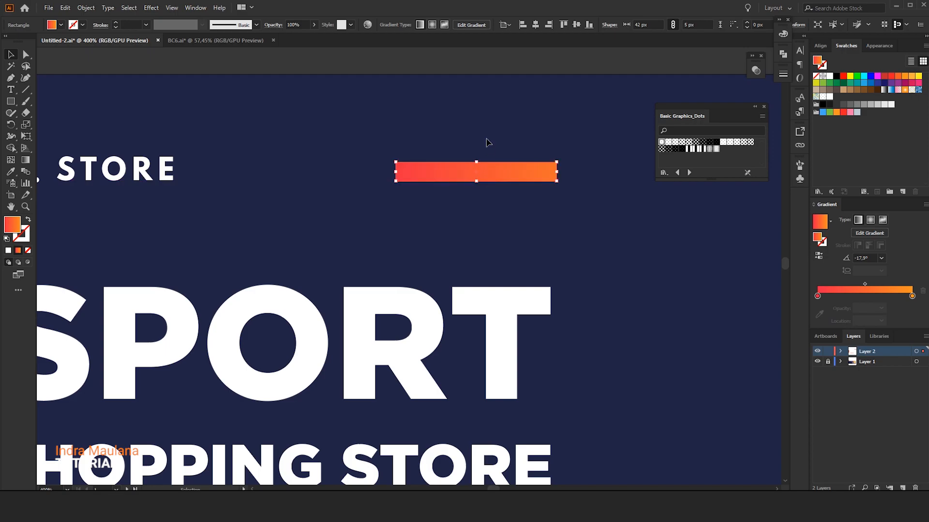
left_click(486, 141)
- Make the gradient bar beside the store logo slightly thicker and extend it to the left
scroll(464, 144, "down", 3)
left_click_drag(262, 172, 307, 154)
left_click_drag(375, 173, 306, 174)
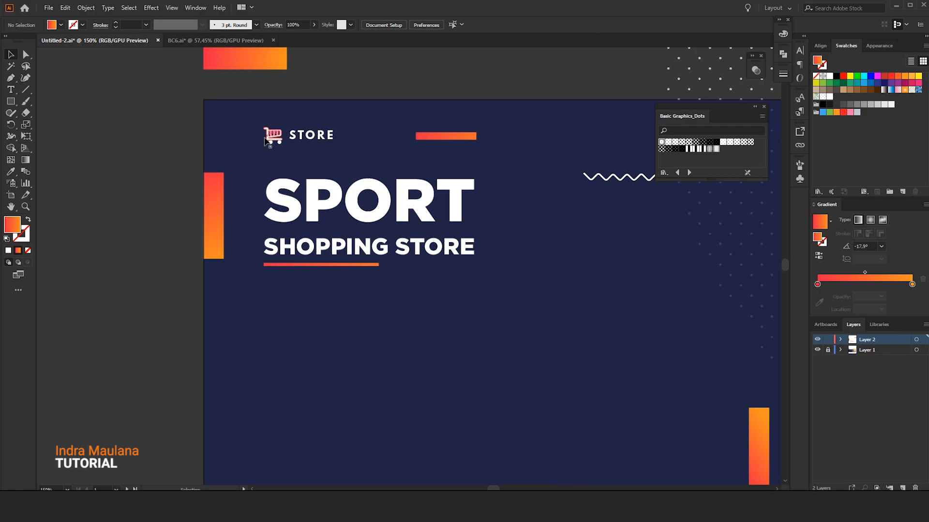
scroll(415, 127, "up", 2)
left_click(469, 151)
left_click_drag(476, 142, 477, 136)
left_click_drag(417, 146, 394, 149)
left_click(377, 180)
scroll(377, 180, "down", 4)
left_click_drag(433, 261, 384, 245)
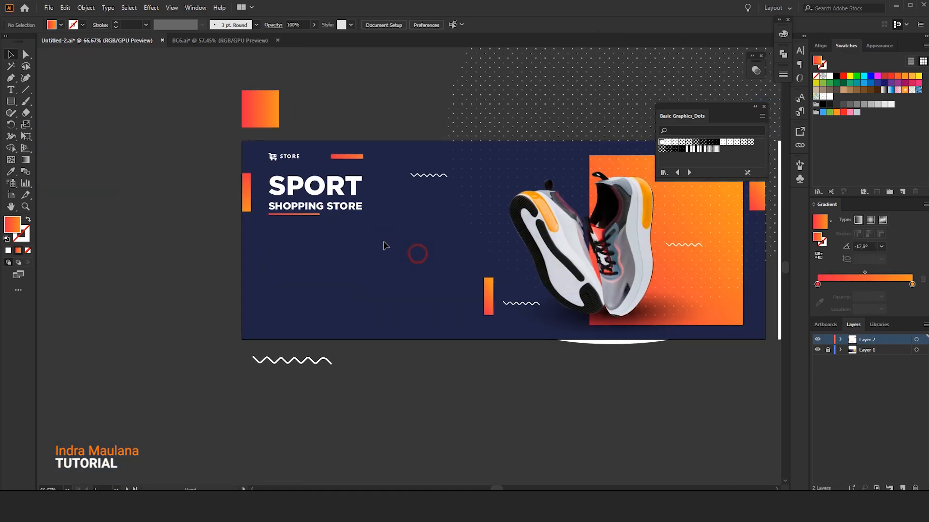
scroll(386, 248, "up", 2)
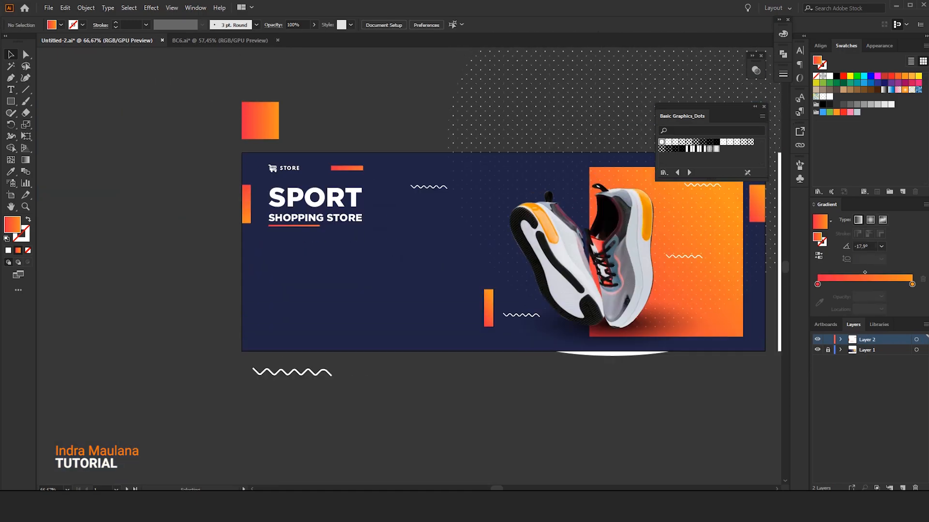
left_click(382, 300)
key("ctrl+v")
left_click_drag(400, 244, 361, 261)
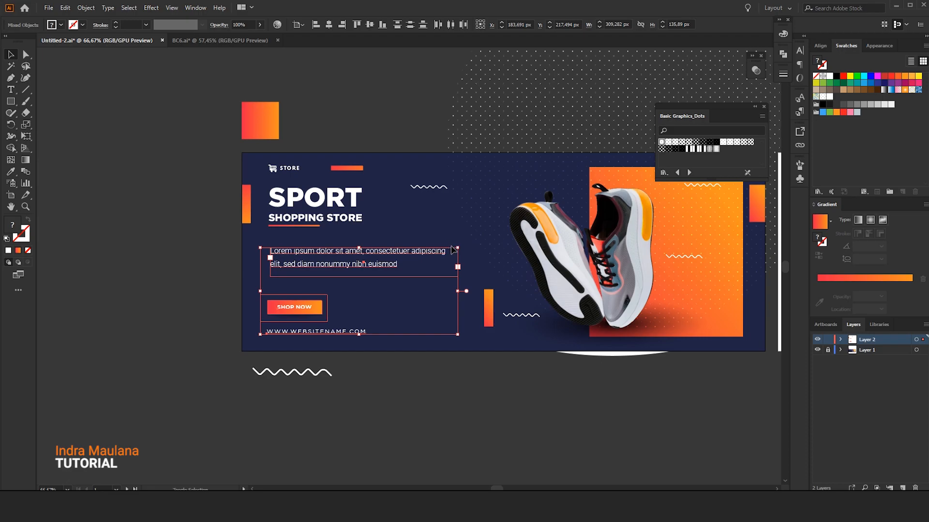
key("shift+Up")
key("shift+Up")
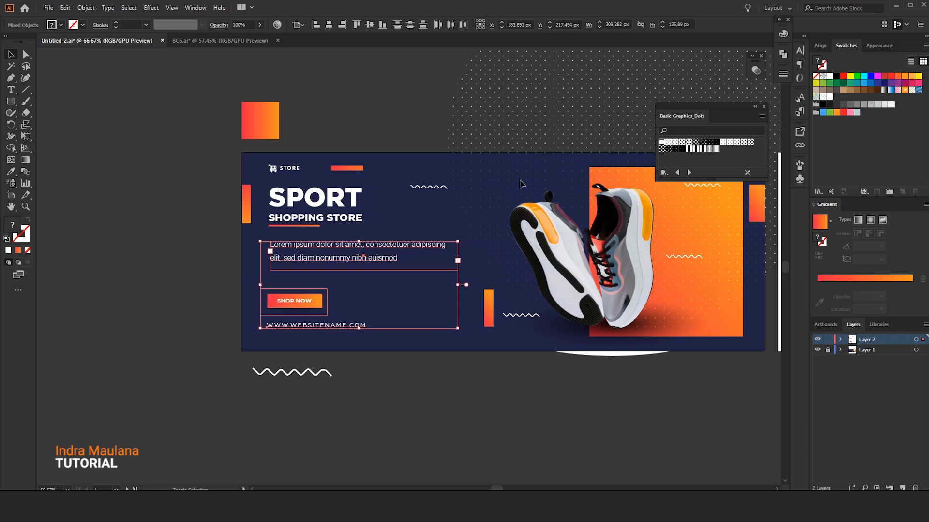
key("Up")
key("Up")
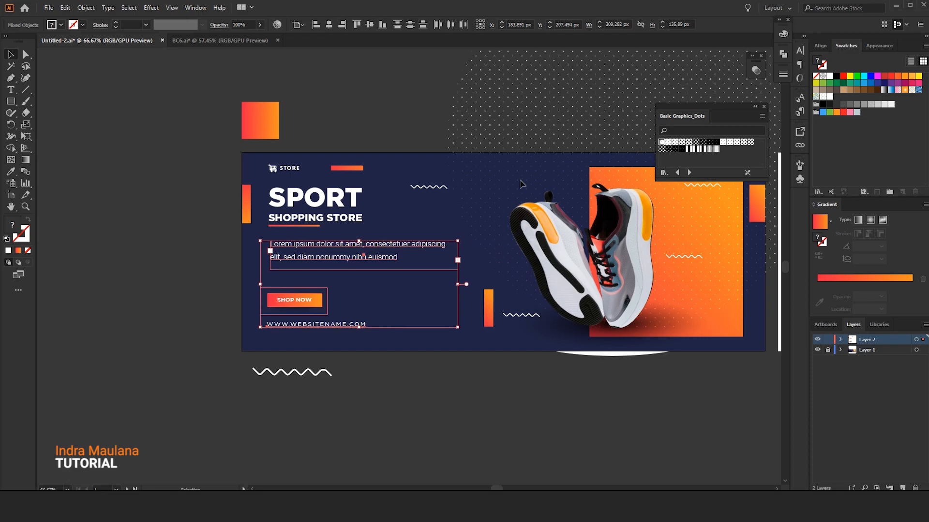
key("Up")
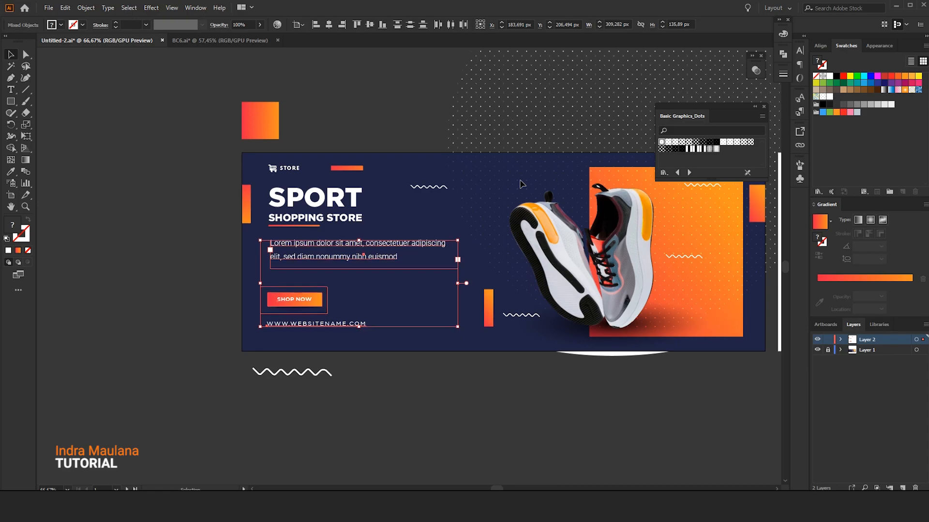
left_click(258, 438)
- Paste the "UP TO 50% OFF" text and place it on the orange panel right of the shoes, between the two small waves
left_click_drag(447, 425, 377, 410)
left_click_drag(428, 391, 347, 371)
left_click_drag(275, 350, 338, 371)
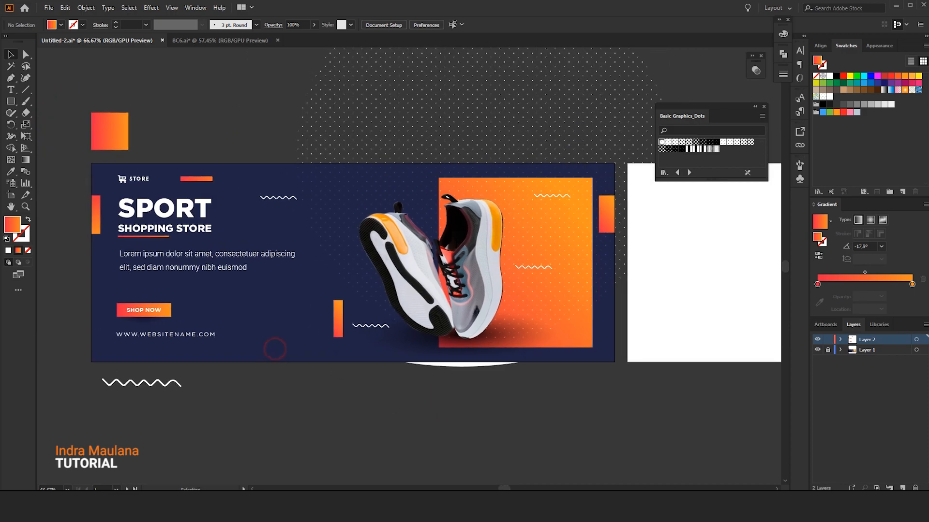
left_click_drag(645, 214, 537, 210)
left_click(538, 210)
key("ctrl+v")
left_click_drag(402, 263, 436, 222)
left_click(536, 290)
left_click_drag(383, 365, 433, 378)
scroll(430, 370, "down", 3)
scroll(387, 388, "up", 1)
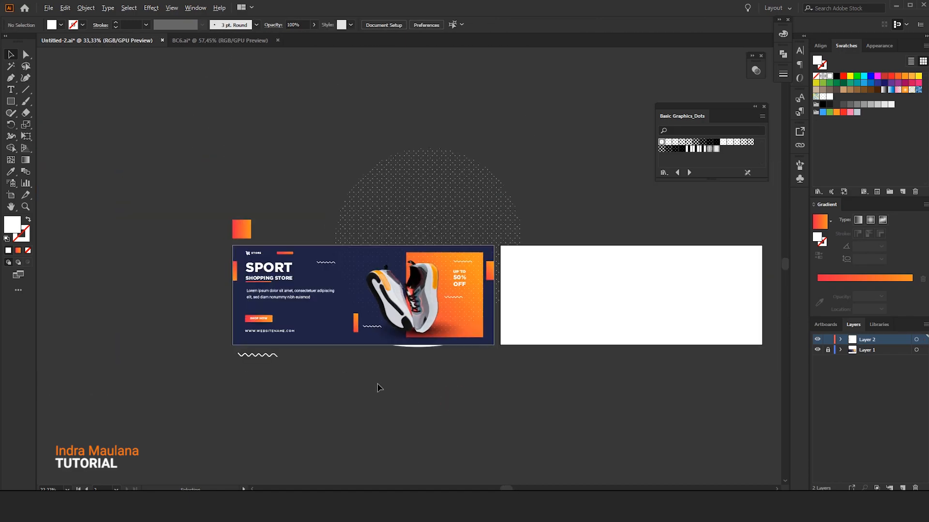
scroll(377, 387, "up", 1)
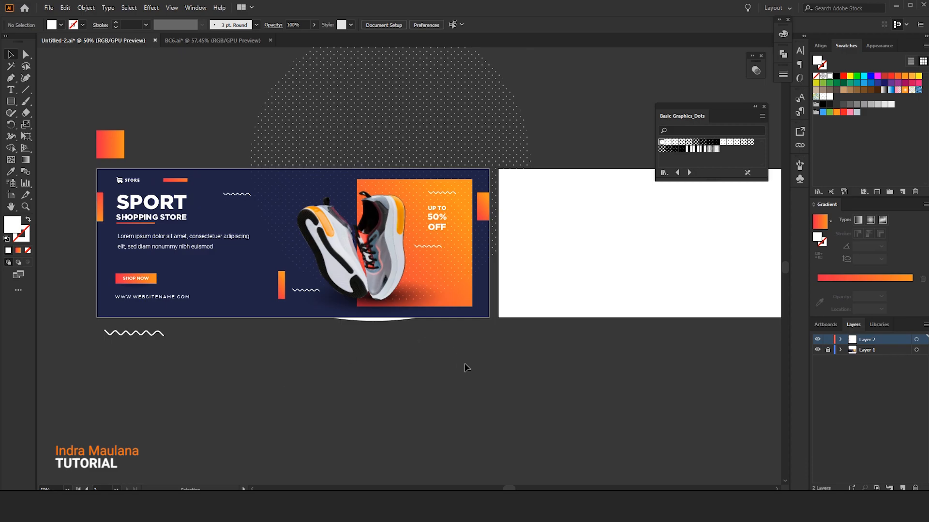
- Delete the leftover gradient square above the first banner
left_click_drag(470, 368, 442, 364)
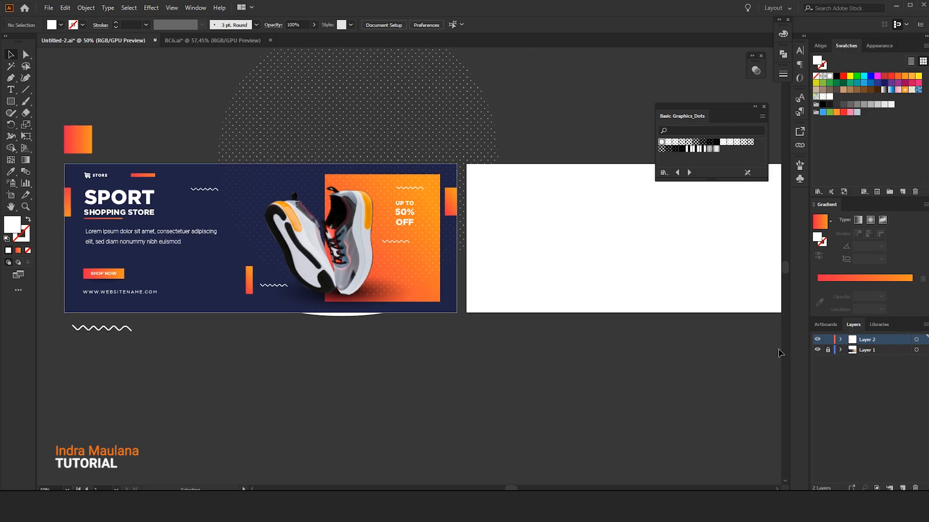
scroll(537, 360, "down", 1)
left_click(230, 210)
key("Delete")
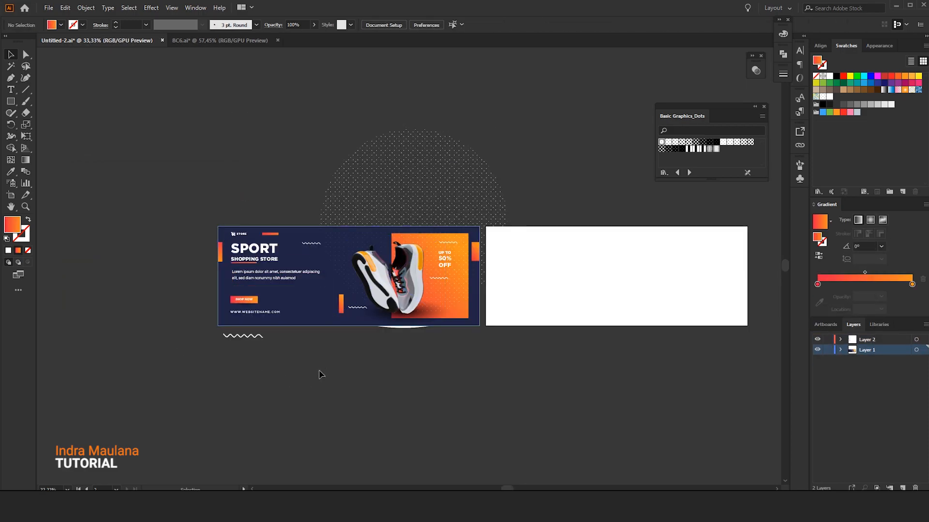
left_click_drag(320, 375, 279, 366)
left_click_drag(141, 113, 490, 367)
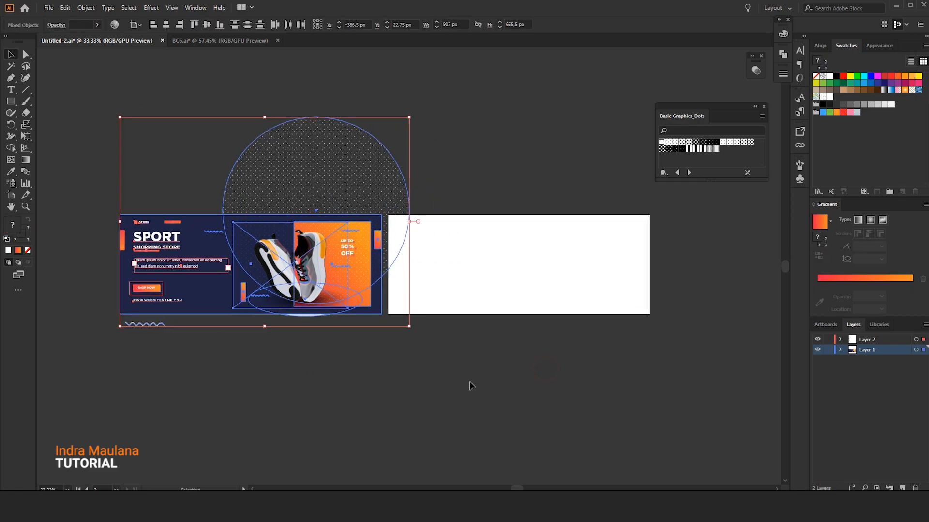
left_click(470, 385)
- Lock the upper layer and rename it Text, and rename the lower layer Element
double_click(864, 340)
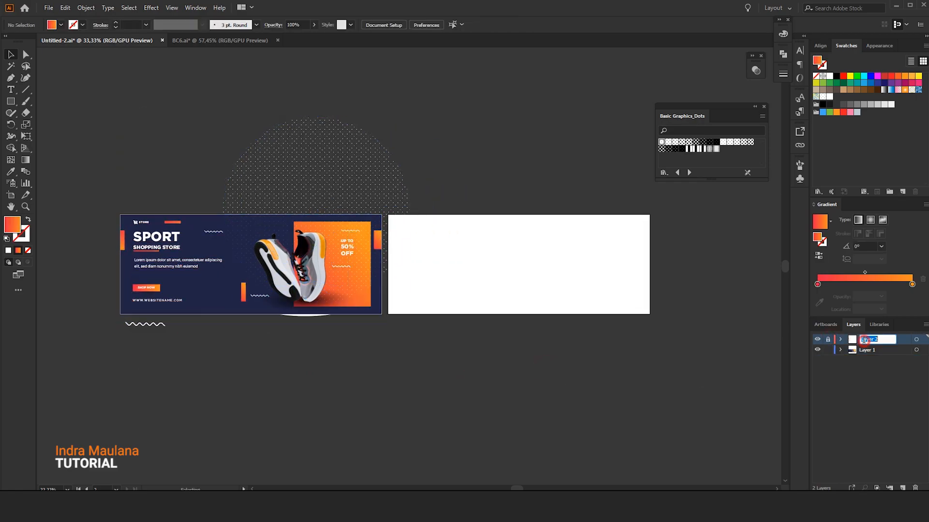
key("Return")
double_click(855, 343)
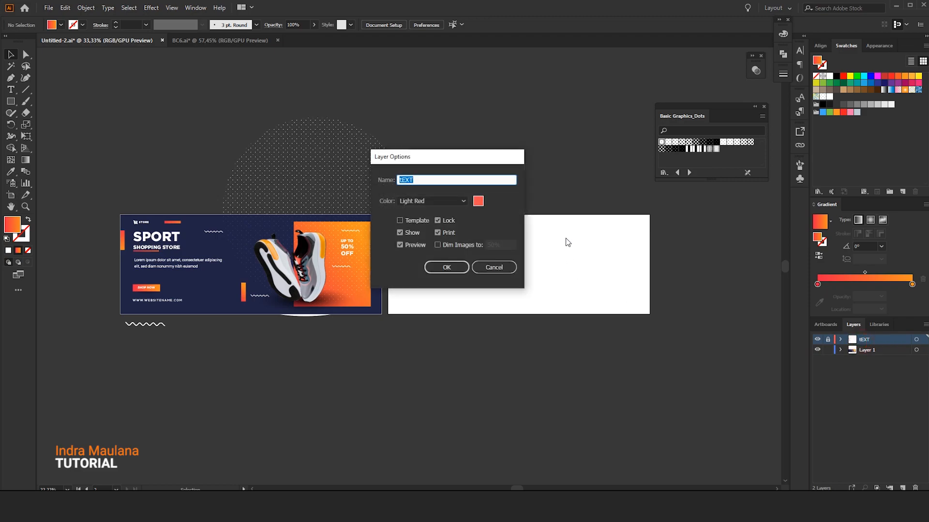
type("Text")
key("Return")
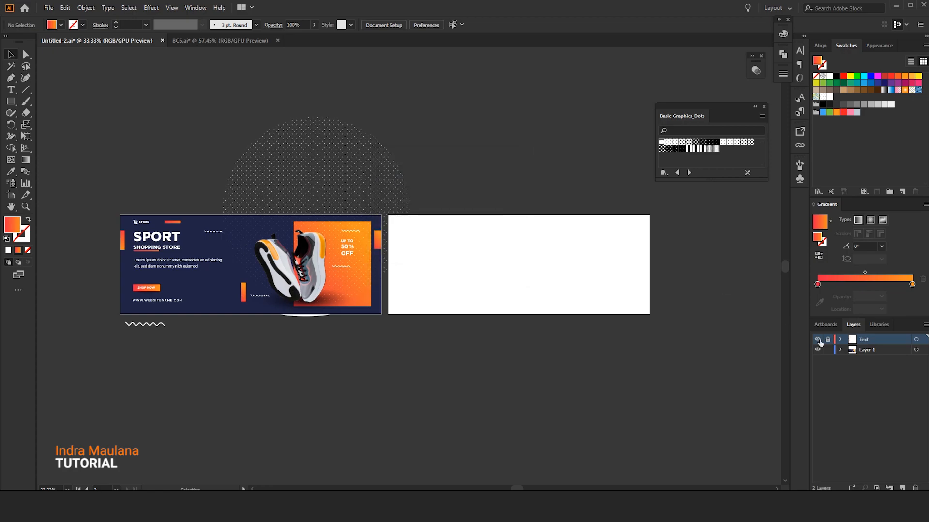
double_click(865, 350)
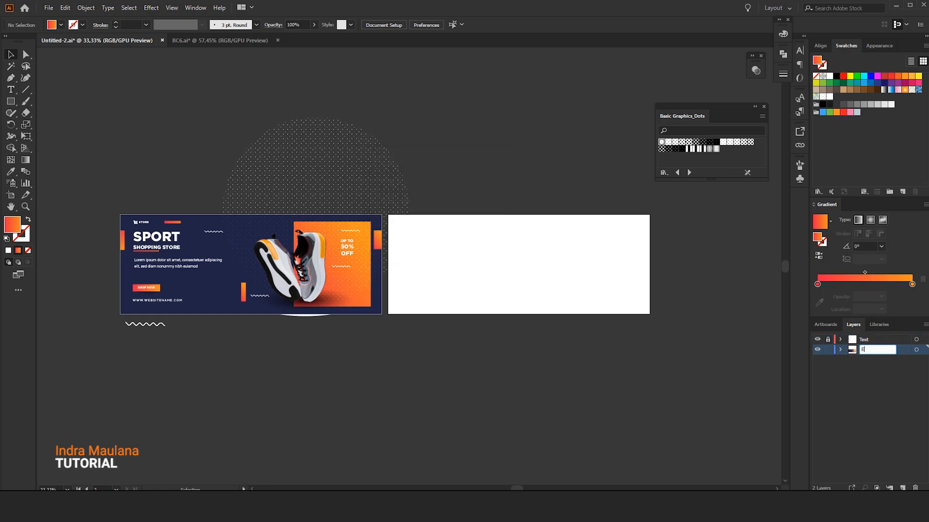
key("Return")
- Copy all artwork of the Element layer from the first banner onto the empty second artboard
left_click_drag(57, 124, 561, 407)
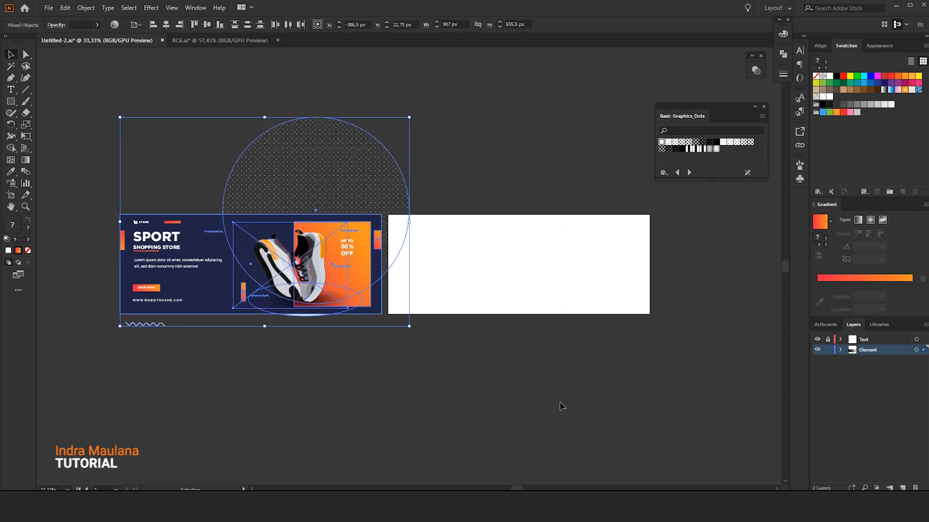
left_click_drag(157, 231, 391, 229)
scroll(419, 224, "up", 4)
scroll(391, 229, "down", 5)
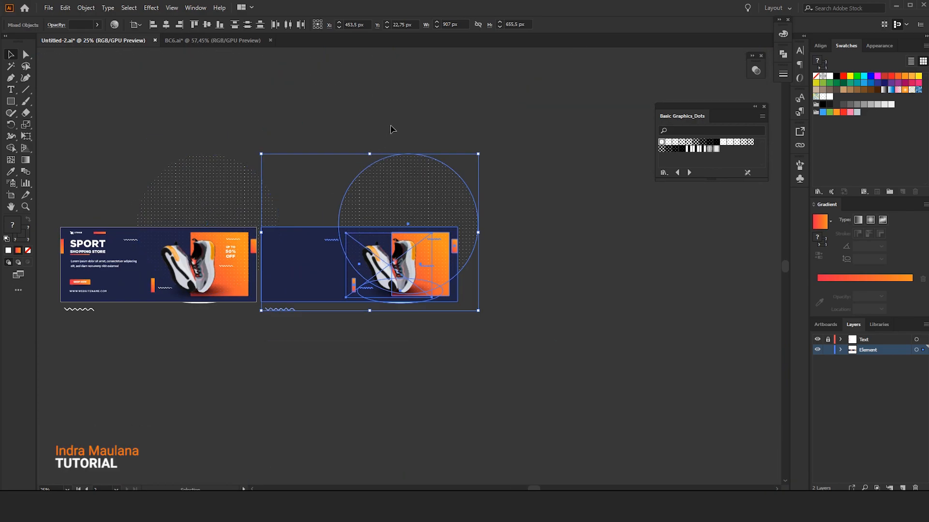
left_click(529, 134)
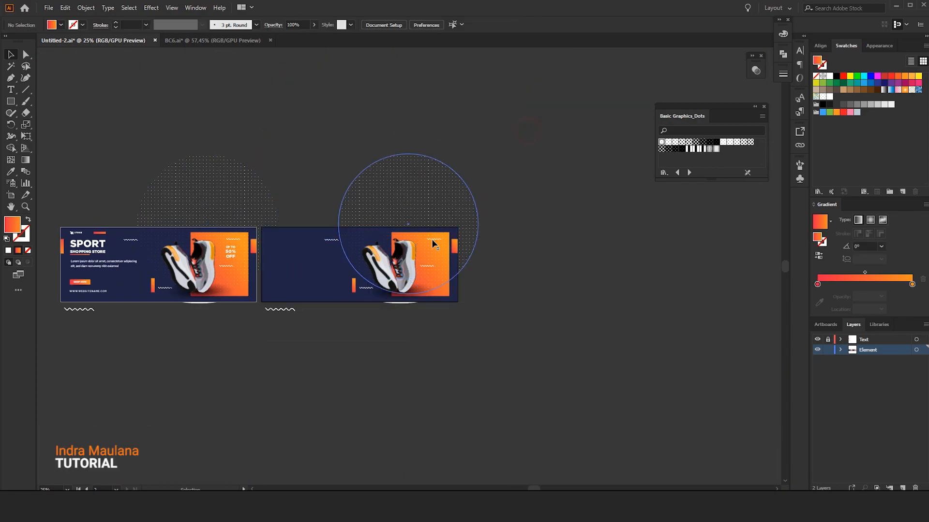
- Move the copied shoes and their shadow ellipse off the second artboard to its right and group them
left_click(402, 265)
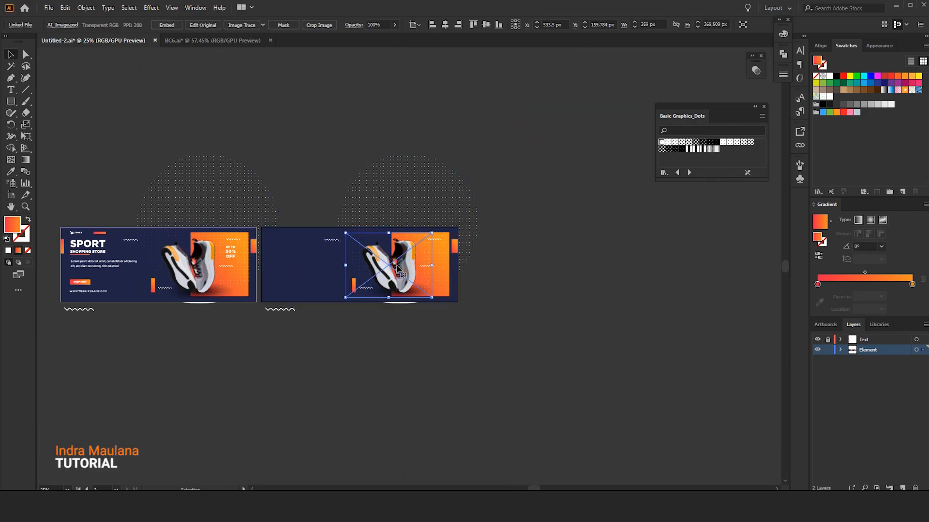
left_click(442, 296, "shift")
left_click_drag(412, 285, 576, 286)
right_click(570, 254)
left_click(594, 327)
left_click(484, 338)
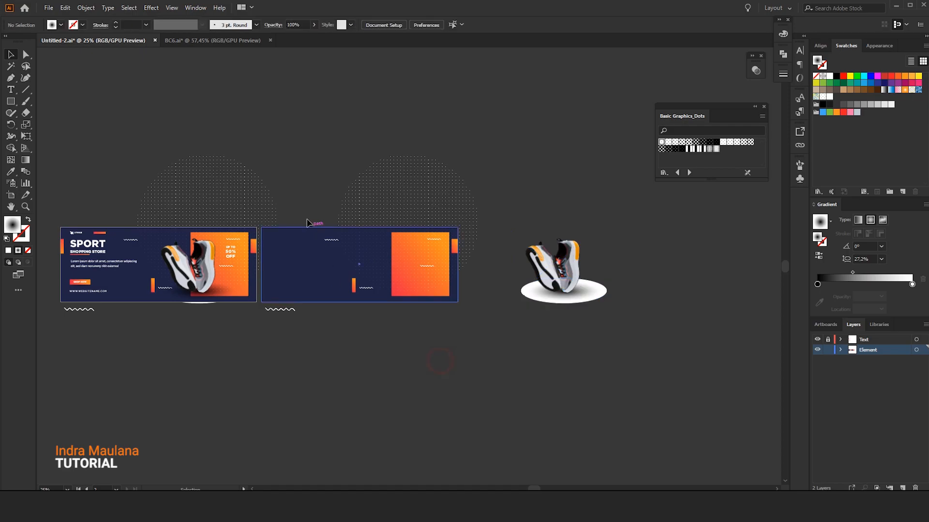
- Reflect the second banner's remaining background, panel, dots and accents across the vertical axis
left_click_drag(290, 185, 466, 378)
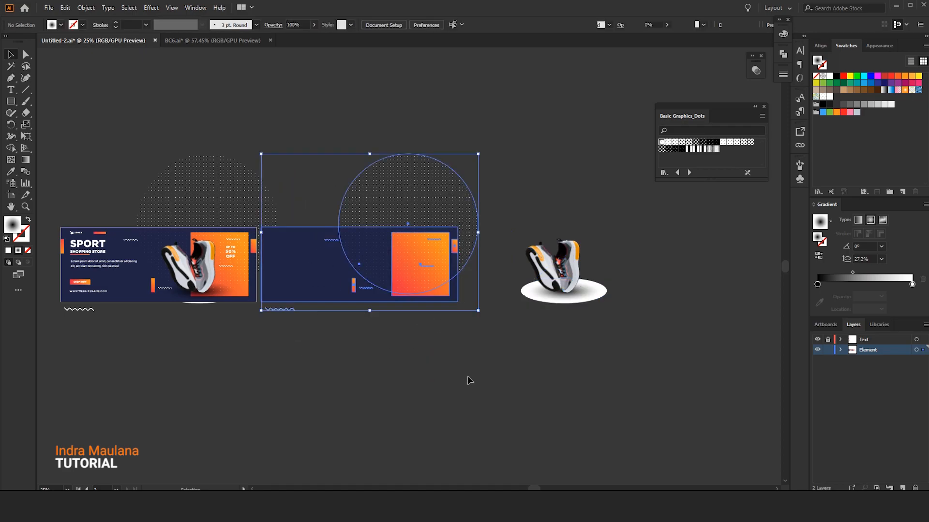
left_click_drag(13, 126, 39, 135)
double_click(11, 125)
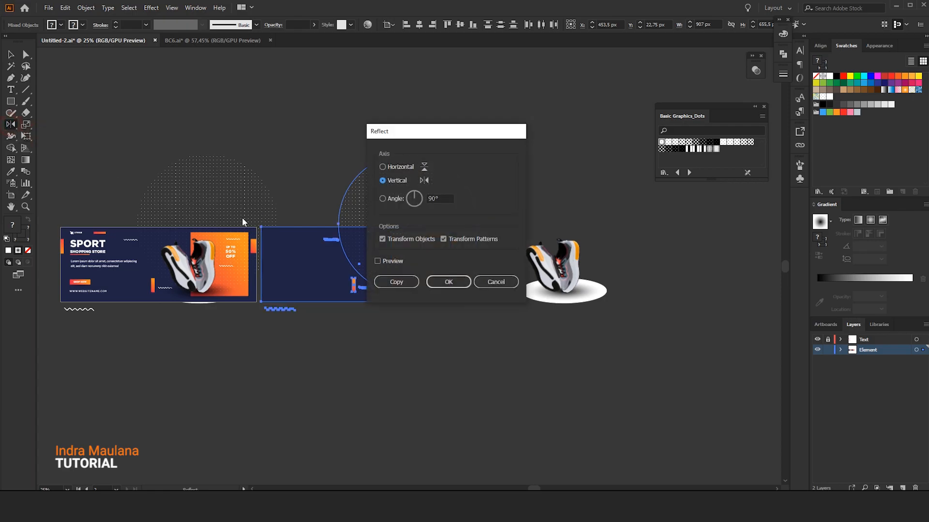
left_click(448, 282)
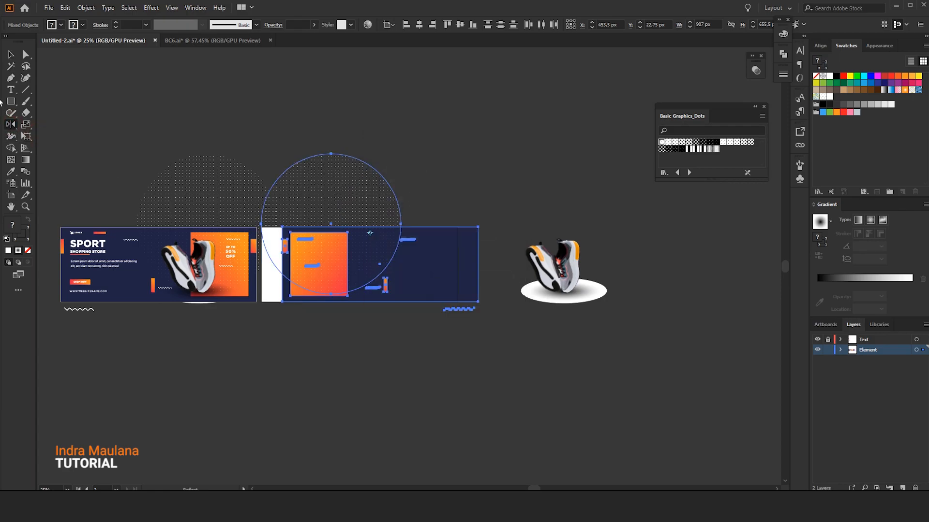
left_click(11, 55)
- Shift the mirrored artwork left so its background lines up with the second artboard's edges
scroll(315, 242, "up", 4)
left_click_drag(290, 185, 208, 182)
scroll(145, 173, "up", 2)
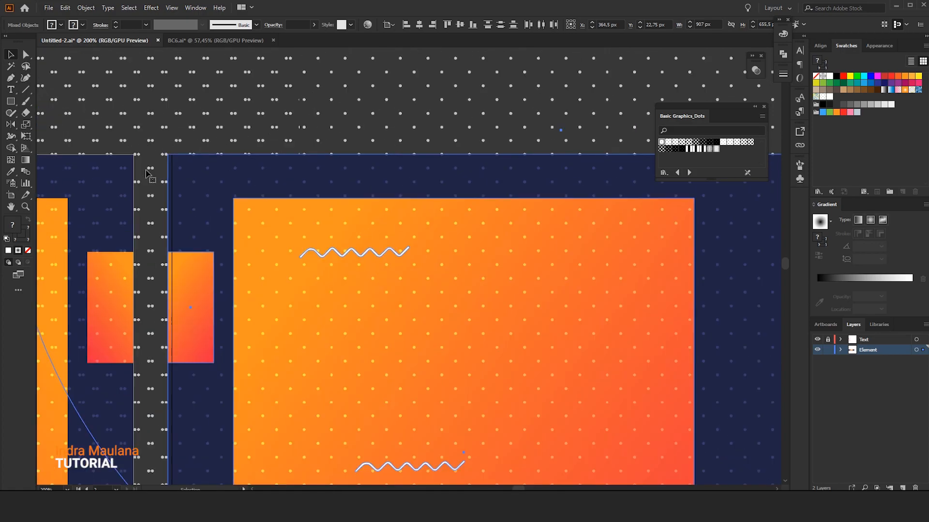
scroll(207, 112, "down", 1)
scroll(218, 305, "down", 5)
scroll(349, 386, "up", 1)
left_click(356, 368)
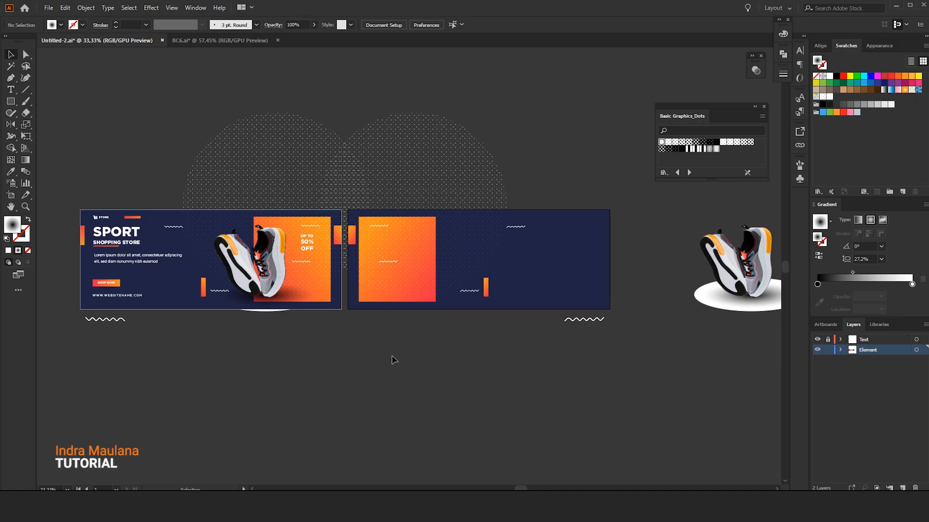
- Move the shoe and shadow group back onto the right part of the second banner's dark background
left_click_drag(538, 371, 425, 355)
left_click(617, 258)
left_click_drag(550, 266, 560, 273)
left_click_drag(630, 256, 446, 257)
key("ctrl+plus")
left_click(239, 265)
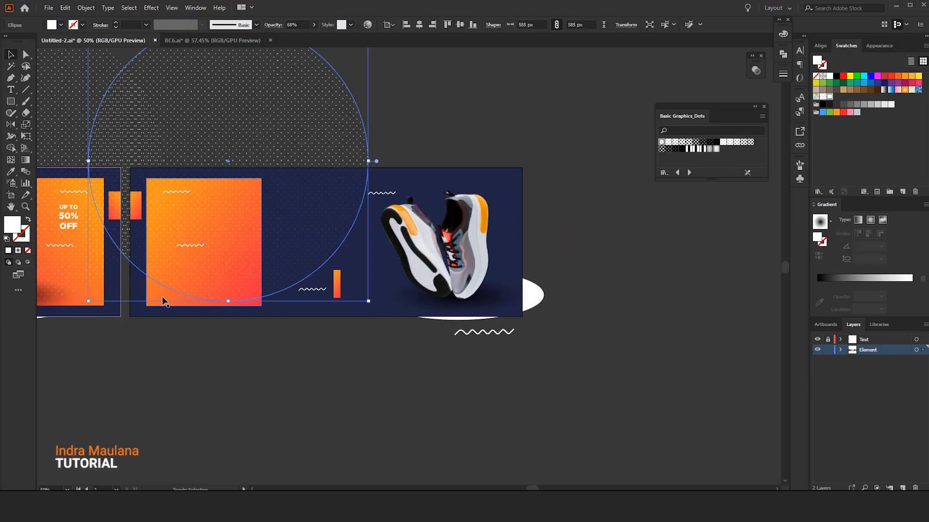
left_click(291, 385)
- Extend the second banner's orange panel to the left artboard edge and to full height, sized 275 × 312 px
left_click_drag(183, 310, 250, 339)
left_click(239, 324)
left_click_drag(212, 272, 197, 270)
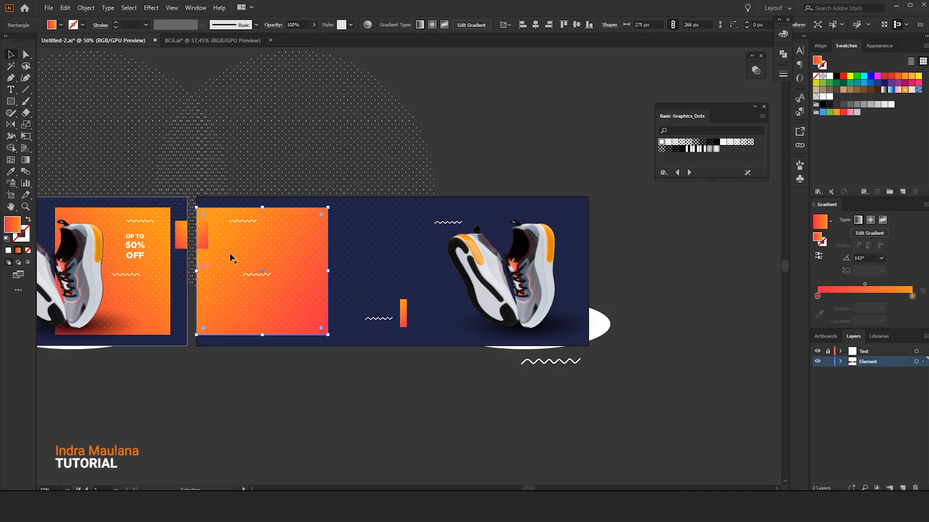
left_click_drag(263, 209, 262, 197)
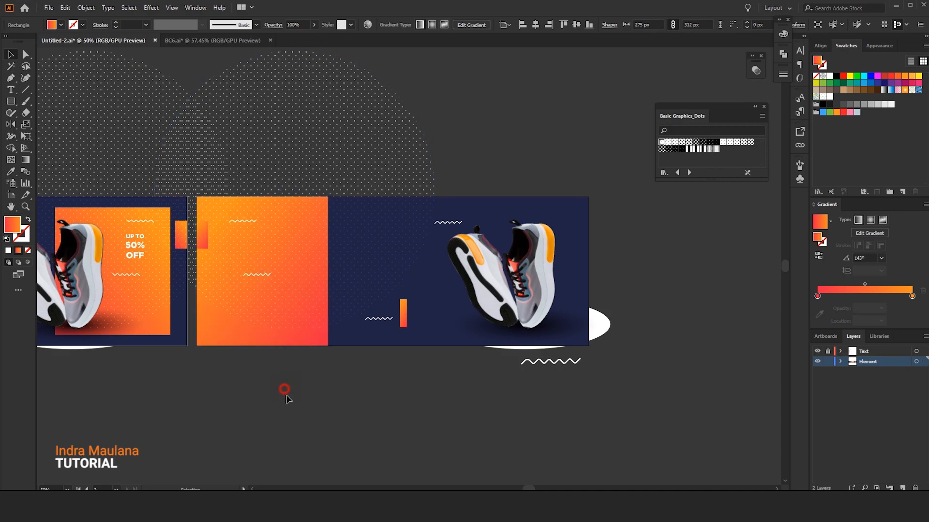
left_click(285, 390)
- Move the shoe group over the boundary between the orange panel and dark area, and nudge it up within the artboard
left_click_drag(556, 281, 362, 282)
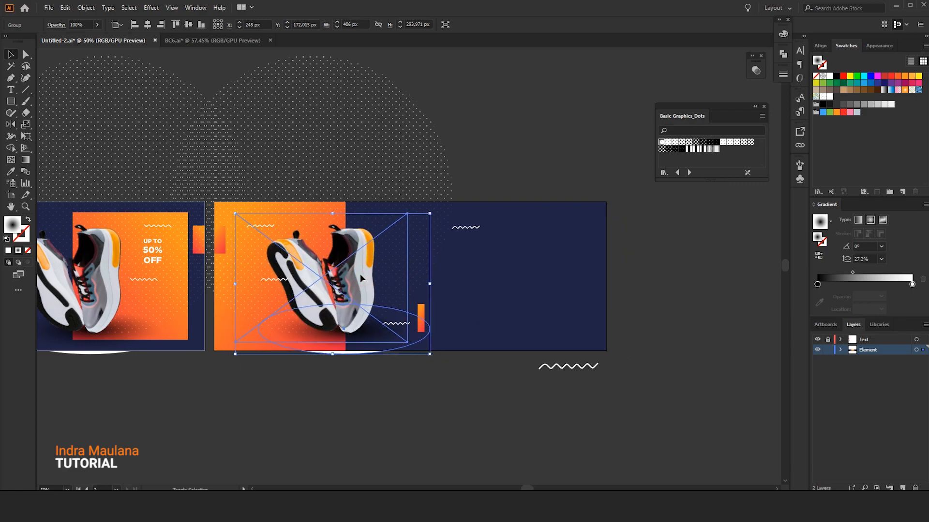
left_click(370, 399)
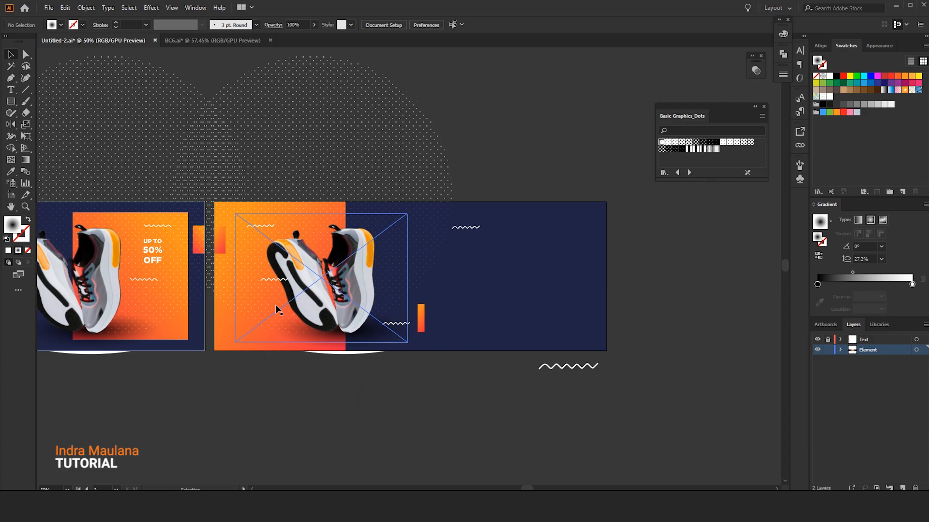
left_click_drag(352, 273, 372, 270)
key("Up")
key("Up")
key("Up")
key("Up")
key("Up")
key("Up")
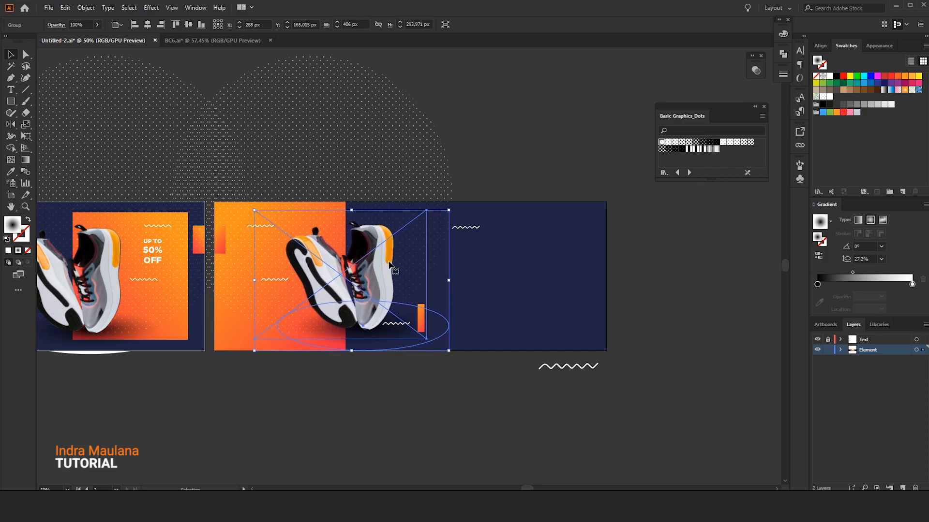
- Group the two small waves on the second banner's orange panel and shift them slightly left
left_click(270, 280)
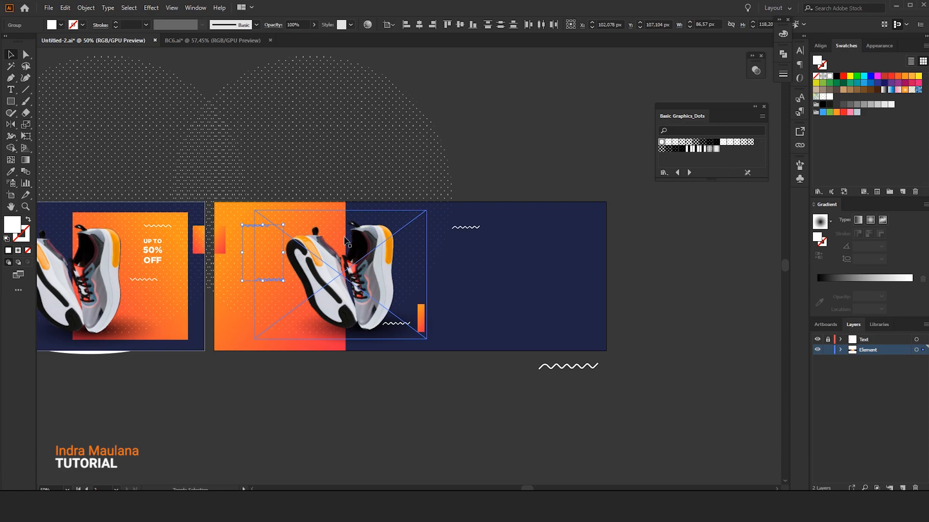
left_click(276, 368)
- Move the small rectangle on the orange panel's left edge down and recolour it with the background's dark blue
left_click_drag(217, 280, 216, 321)
key("i")
left_click(533, 240)
key("v")
left_click(589, 160)
mouse_move(433, 173)
left_mouse_down()
mouse_move(443, 175)
mouse_move(415, 172)
left_mouse_up()
left_click_drag(528, 176, 469, 170)
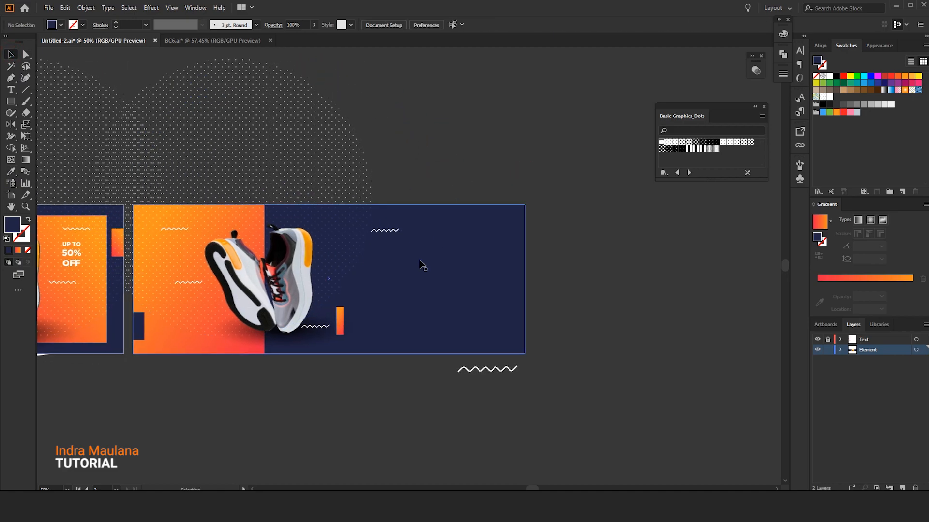
left_click_drag(267, 383, 277, 388)
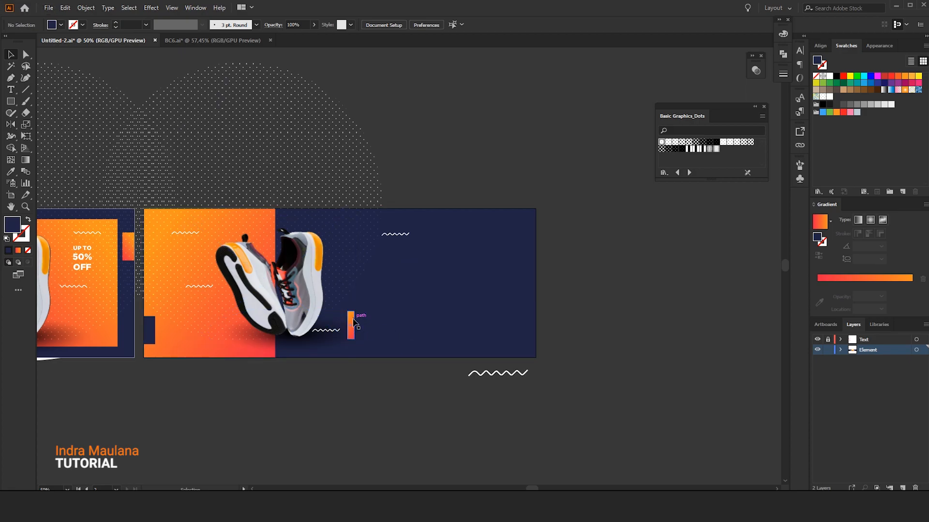
left_click_drag(354, 323, 517, 263)
key("ctrl+z")
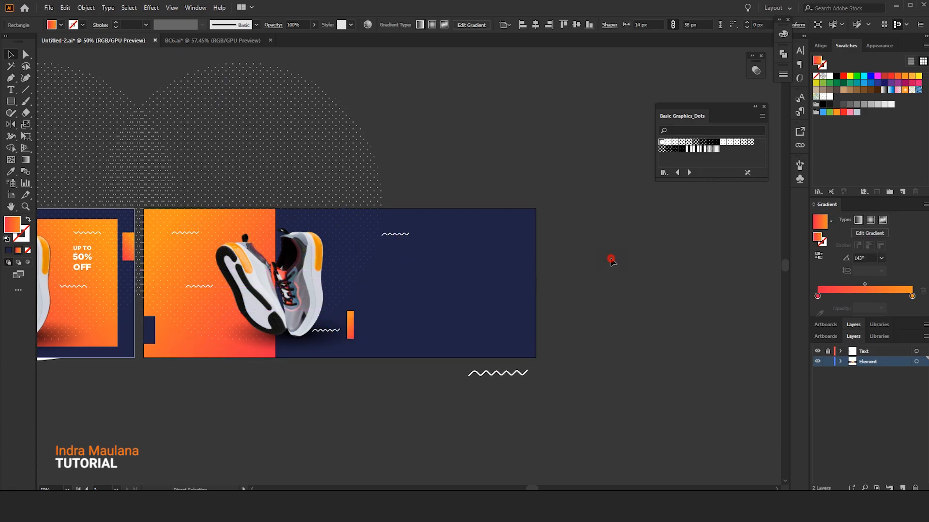
- Unlock the Text layer, lock the Element layer, and copy the first banner's text content onto the second banner's dark area
scroll(611, 262, "down", 1)
left_click_drag(592, 255, 645, 270)
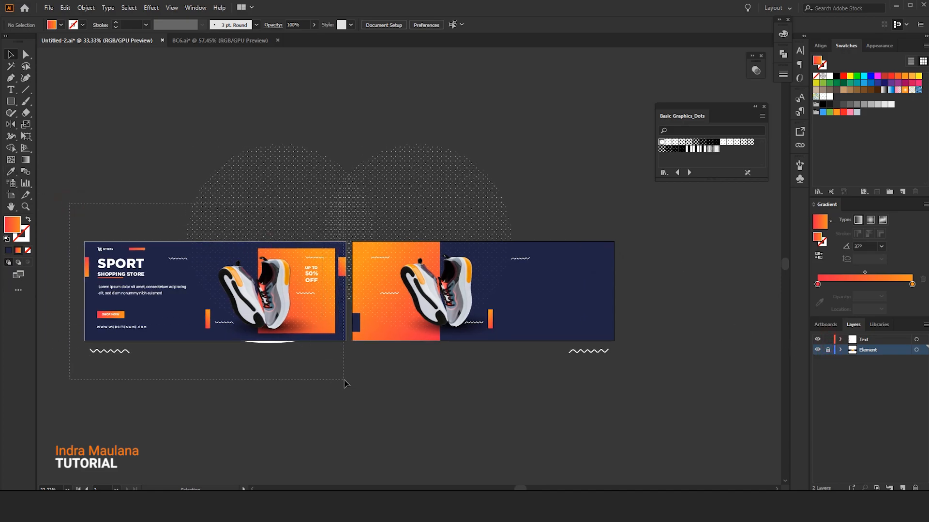
left_click_drag(343, 383, 343, 382)
left_click_drag(111, 271, 523, 275)
left_click(532, 366)
- Move the copied vertical gradient bar from beside the headline to the second banner's right edge
scroll(631, 265, "up", 2)
left_click_drag(372, 268, 595, 265)
scroll(545, 257, "right", 3)
scroll(607, 328, "up", 1)
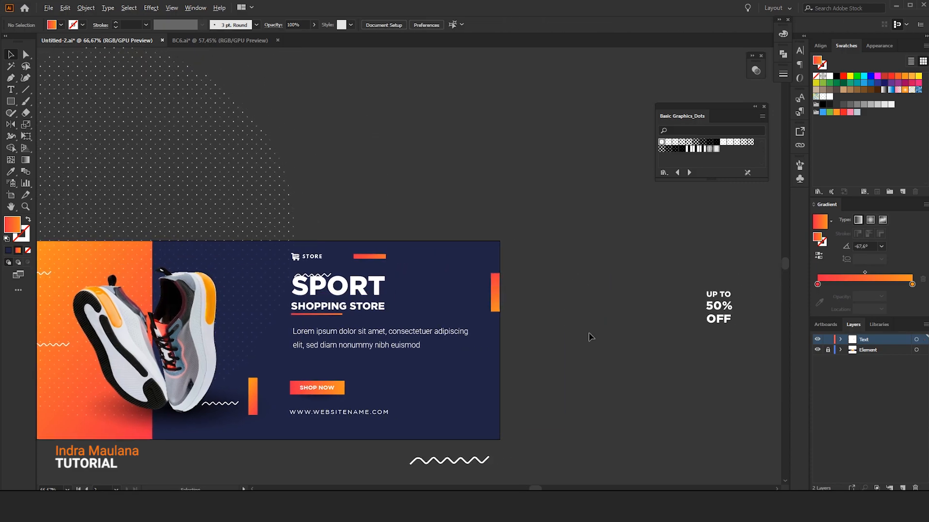
- Move the copied "UP TO 50% OFF" text onto the second banner's orange panel, between the two small waves
scroll(623, 360, "down", 1)
scroll(623, 360, "right", 1)
left_click(684, 291)
scroll(594, 293, "down", 2)
left_click_drag(659, 286, 310, 280)
left_click(373, 381)
- Lock the Text layer, unlock the Element layer, and move the wave behind the "SPORT" headline left toward the shoes
scroll(477, 395, "up", 1)
left_click_drag(605, 242, 595, 283)
left_click(828, 350)
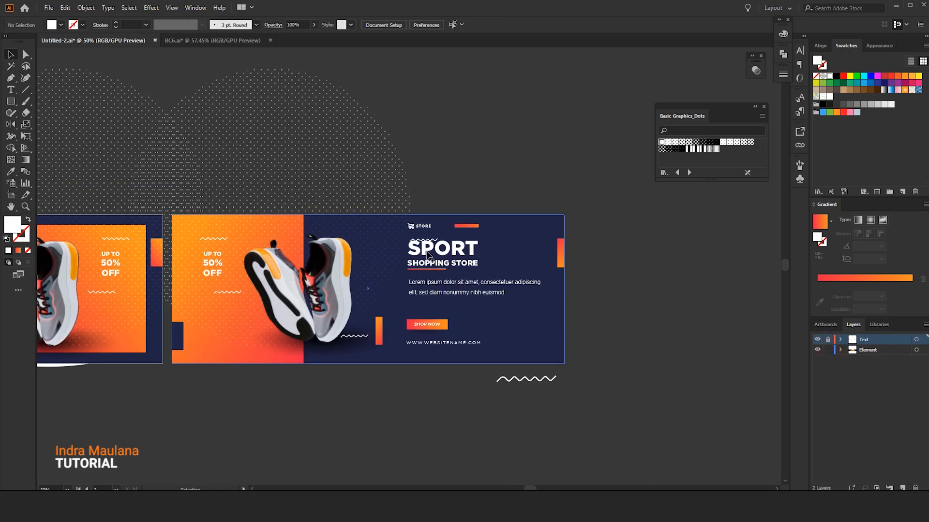
mouse_move(427, 239)
left_mouse_down()
mouse_move(370, 243)
mouse_move(378, 243)
left_mouse_up()
left_click(514, 150)
left_click_drag(489, 167, 510, 165)
- Delete the spare wavy lines below both banners
scroll(614, 249, "down", 1)
left_click(571, 335)
key("Delete")
left_click(109, 334)
key("Delete")
left_click_drag(199, 391, 298, 381)
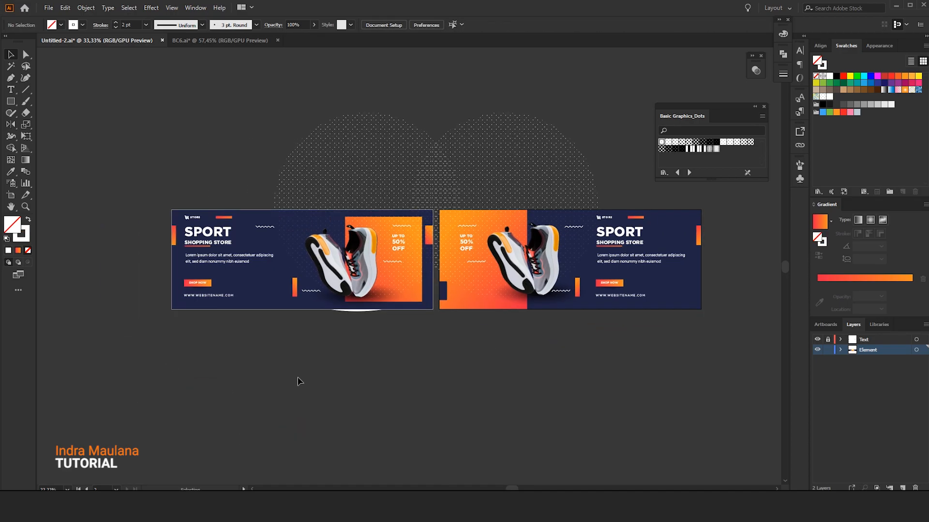
left_click_drag(743, 384, 614, 388)
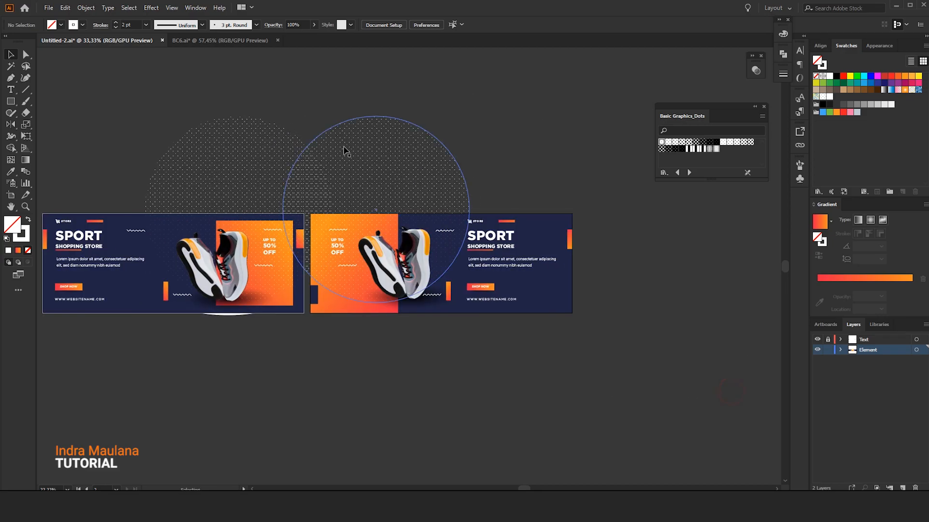
left_click_drag(337, 89, 520, 359)
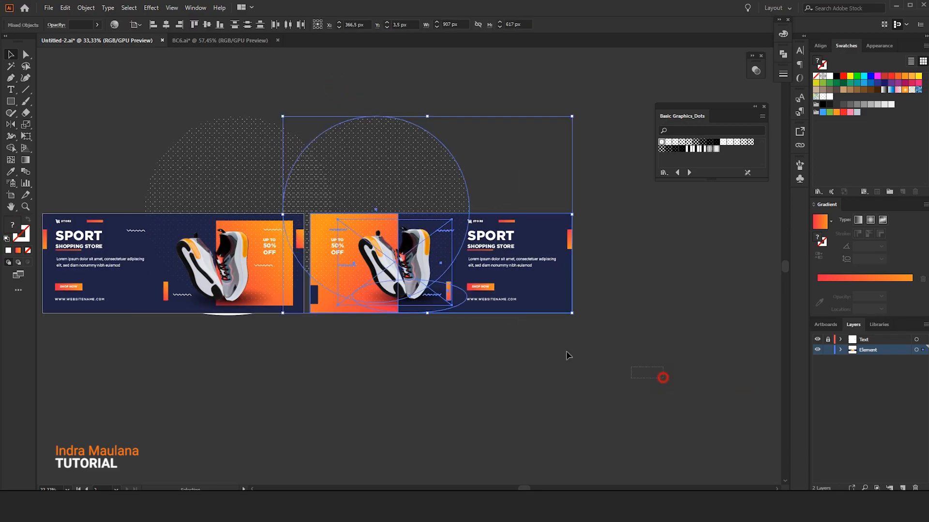
left_click(440, 444)
left_click_drag(632, 371, 339, 200)
mouse_move(339, 82)
left_mouse_down()
mouse_move(649, 369)
mouse_move(524, 356)
left_mouse_up()
left_click(523, 409)
left_click_drag(360, 94, 675, 383)
left_click_drag(408, 275, 511, 351)
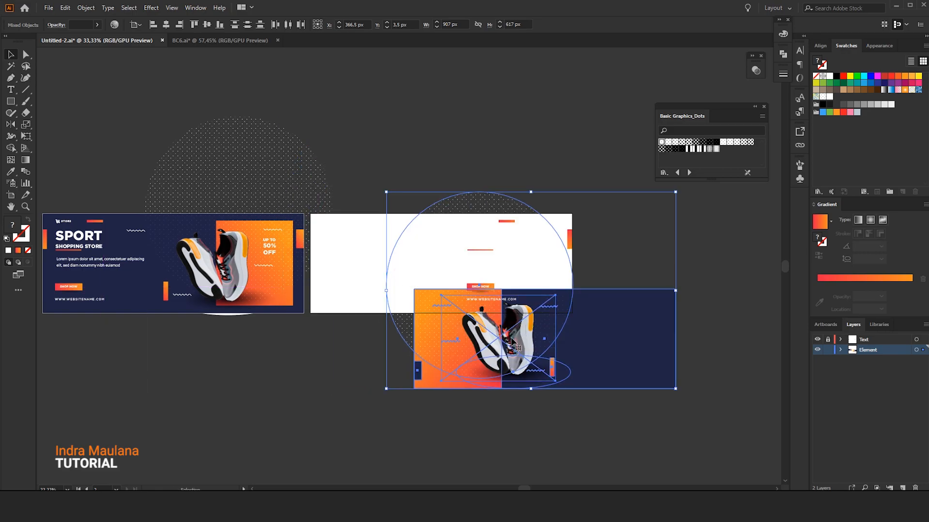
key("ctrl+z")
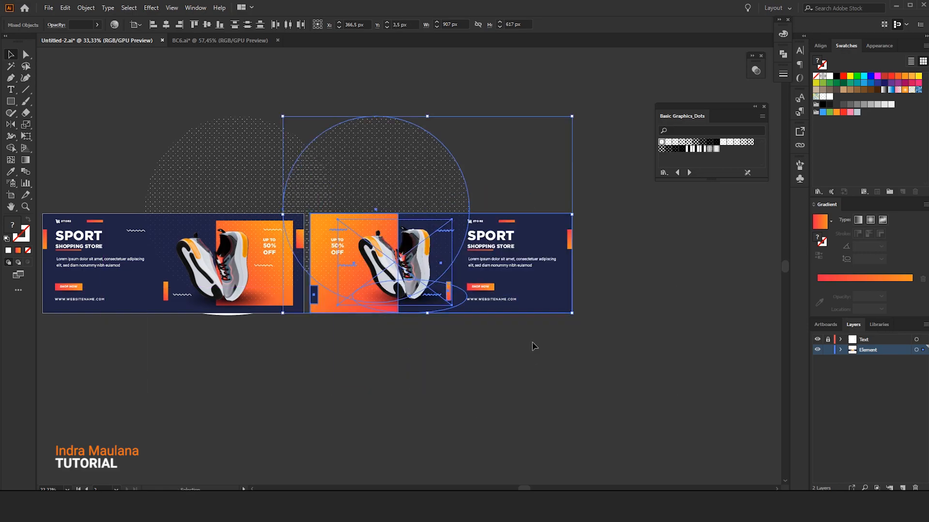
right_click(402, 245)
left_click(421, 321)
left_click(422, 415)
scroll(345, 383, "left", 3)
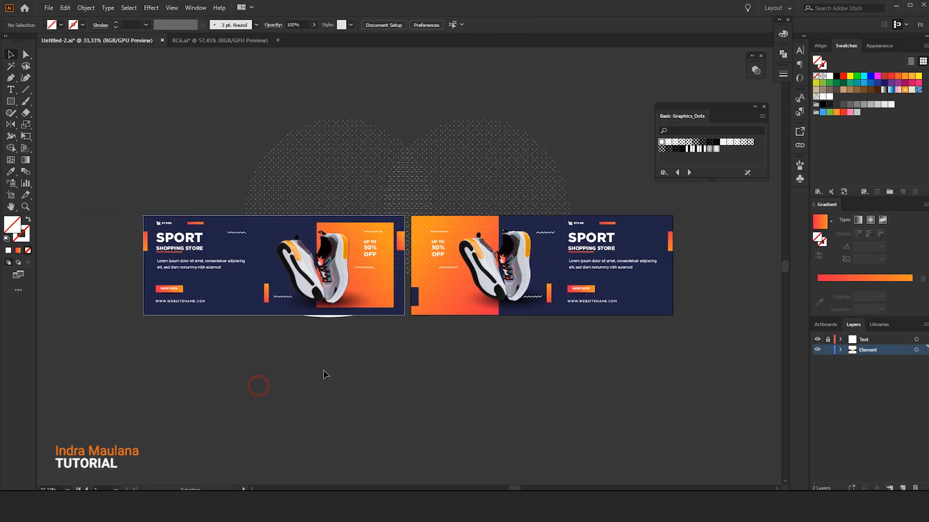
scroll(260, 352, "up", 1)
mouse_move(184, 125)
left_mouse_down()
mouse_move(192, 141)
mouse_move(199, 124)
left_mouse_up()
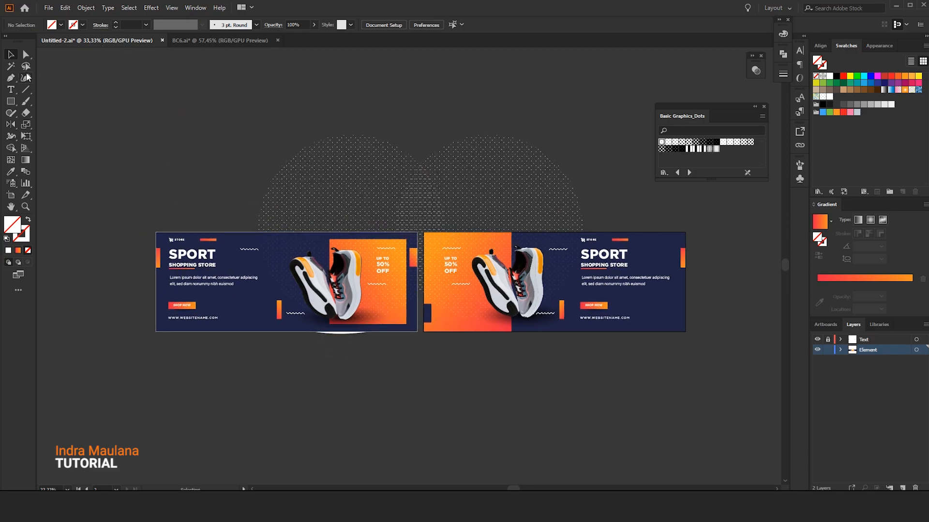
- Create an 820 × 312 px rectangle on the Element layer and fill it with white
left_click(12, 101)
left_click(420, 285)
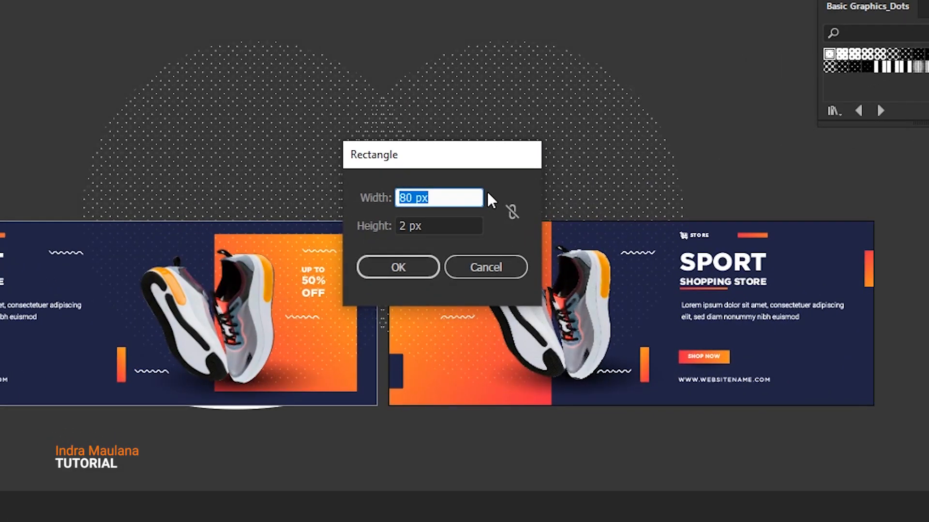
type("820")
key("Tab")
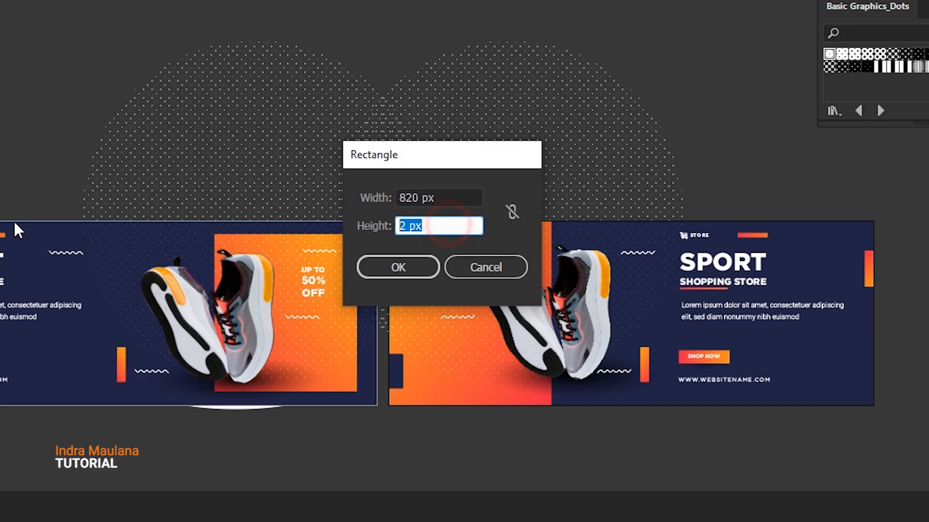
type("312")
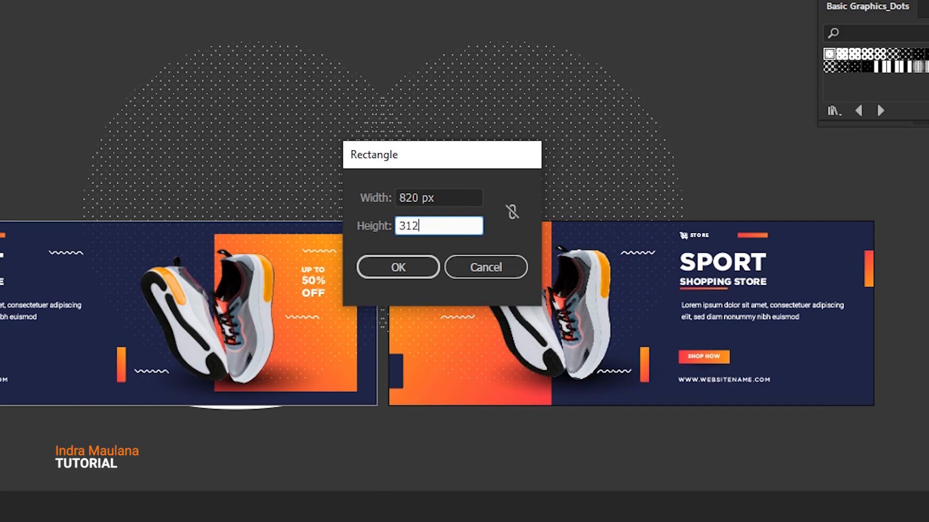
left_click(383, 269)
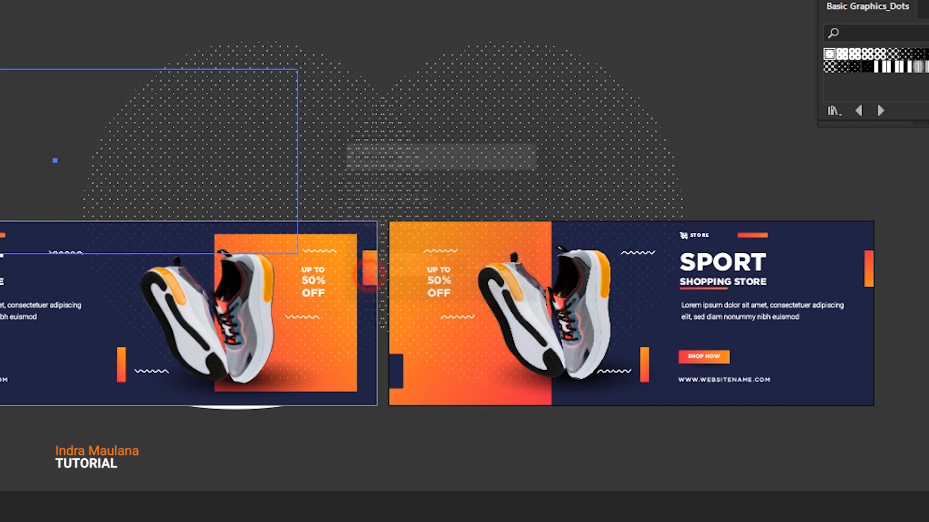
left_click(830, 76)
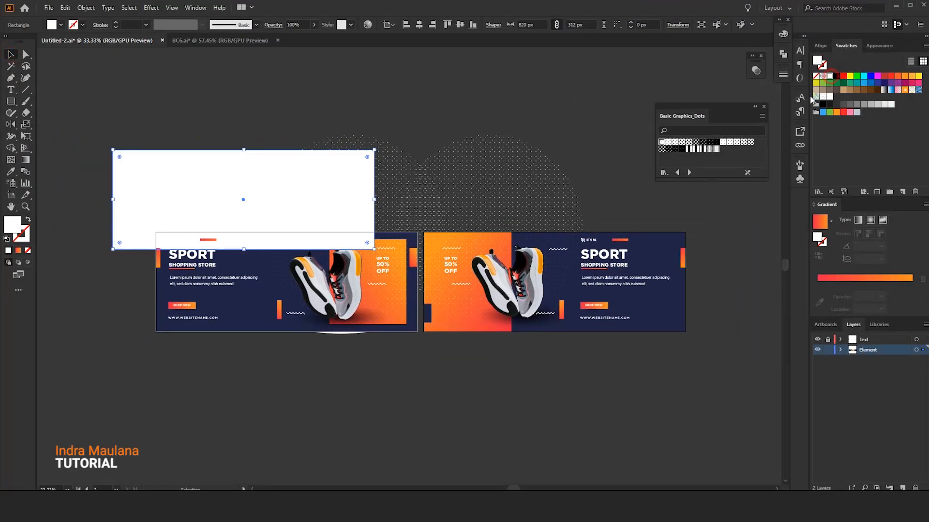
- Align the white rectangle to the second banner's artboard, centred both horizontally and vertically
left_click(388, 25)
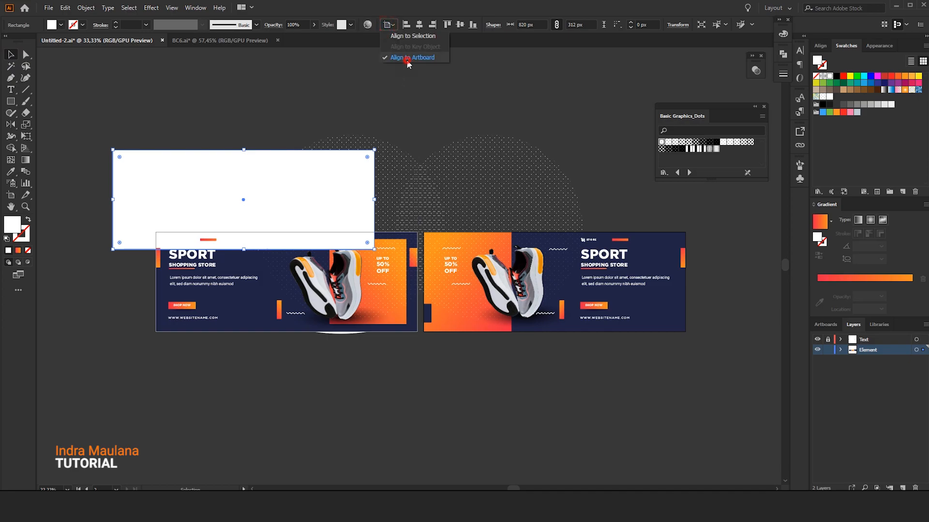
left_click(408, 59)
left_click(421, 24)
left_click(460, 24)
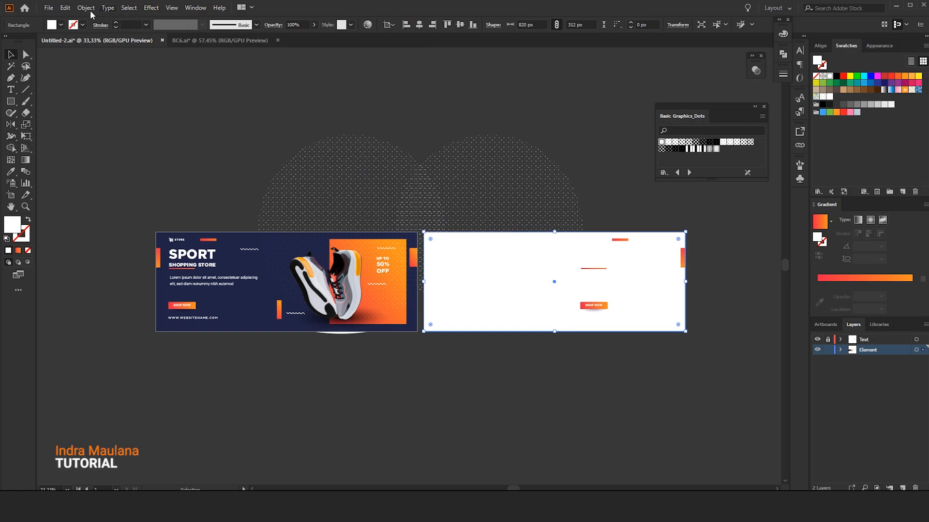
- Copy the white rectangle and paste it in front on Artboard 1 so it covers the first banner
left_click(65, 8)
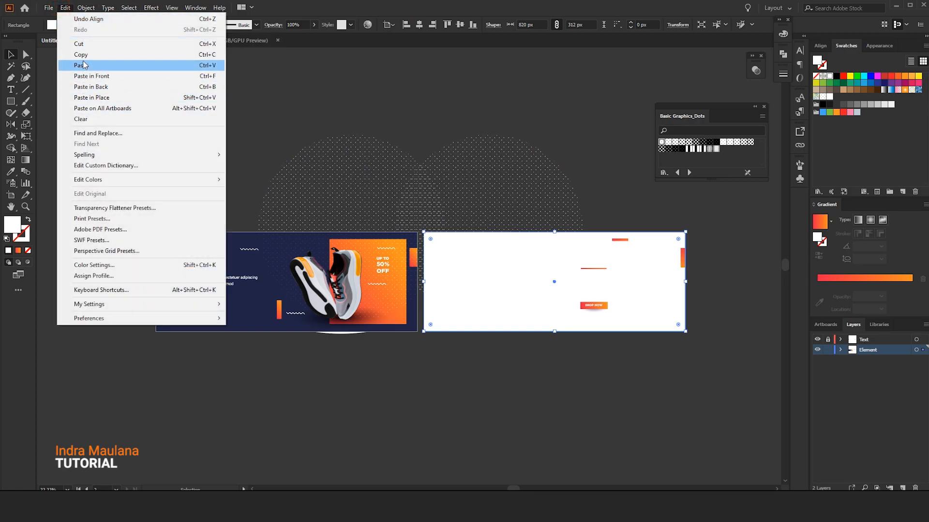
left_click(85, 58)
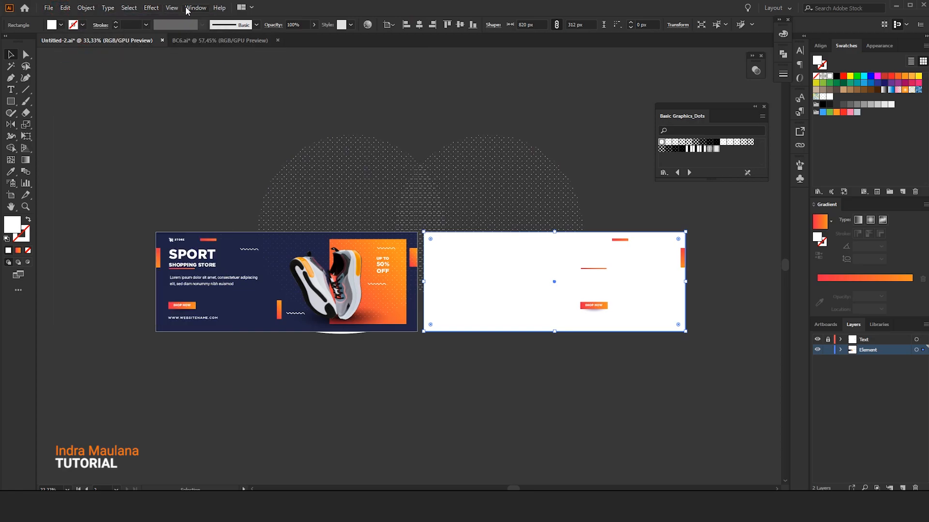
left_click(827, 324)
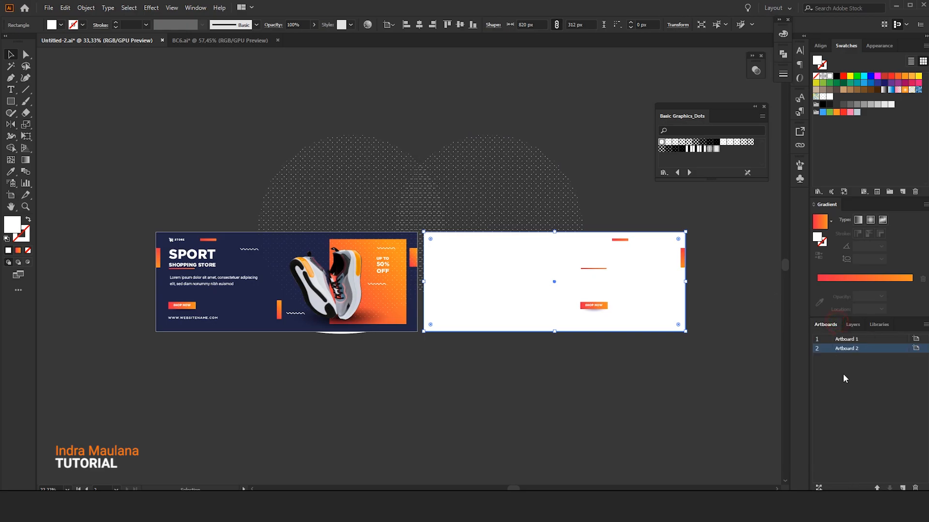
left_click(857, 340)
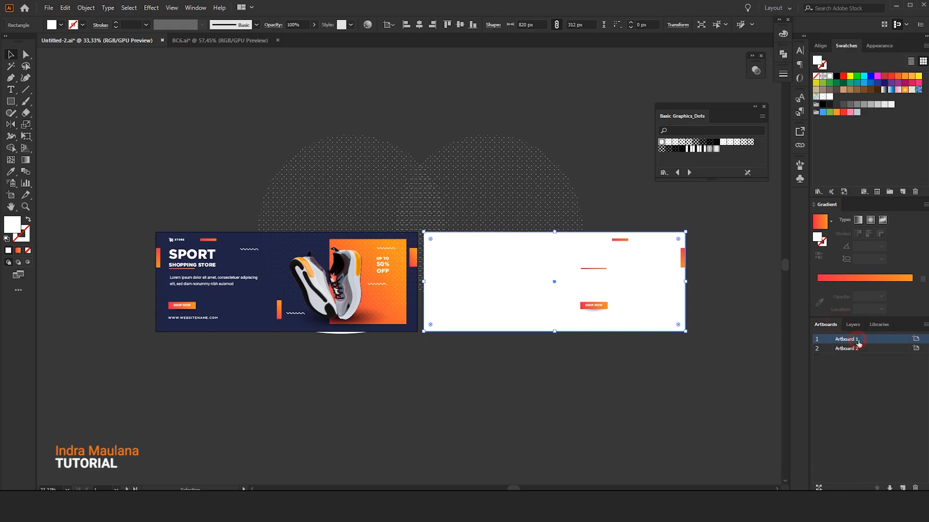
left_click(63, 9)
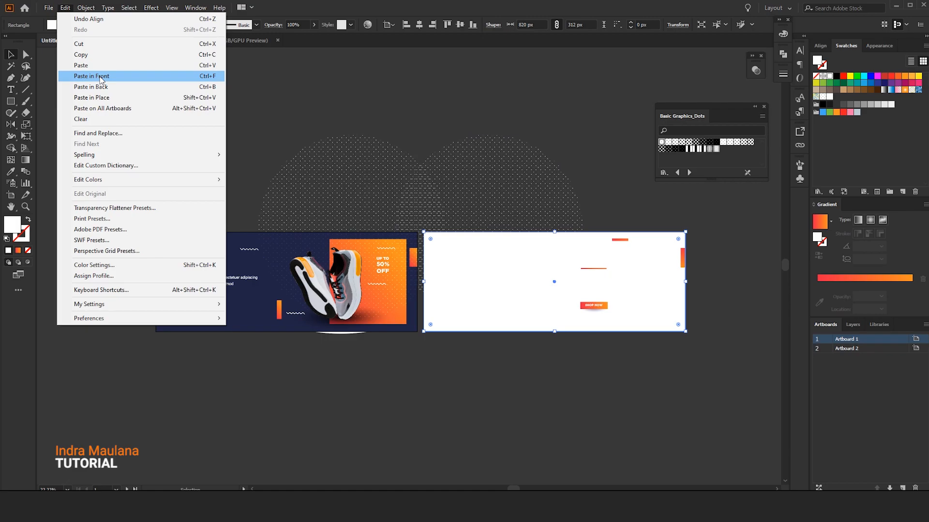
left_click(100, 78)
left_click(246, 113)
- Select the second banner's elements with their white rectangle and make a clipping mask
left_click_drag(429, 109, 313, 108)
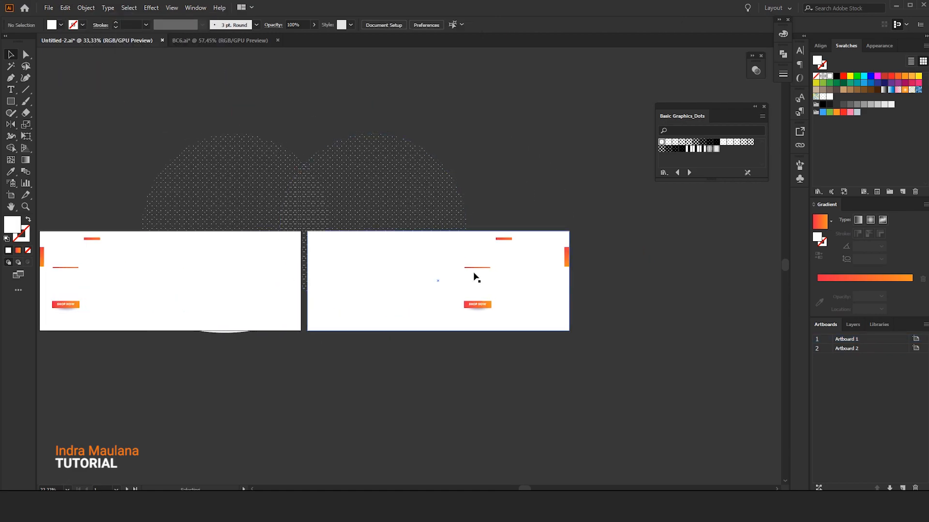
left_click_drag(675, 364, 345, 189)
right_click(395, 204)
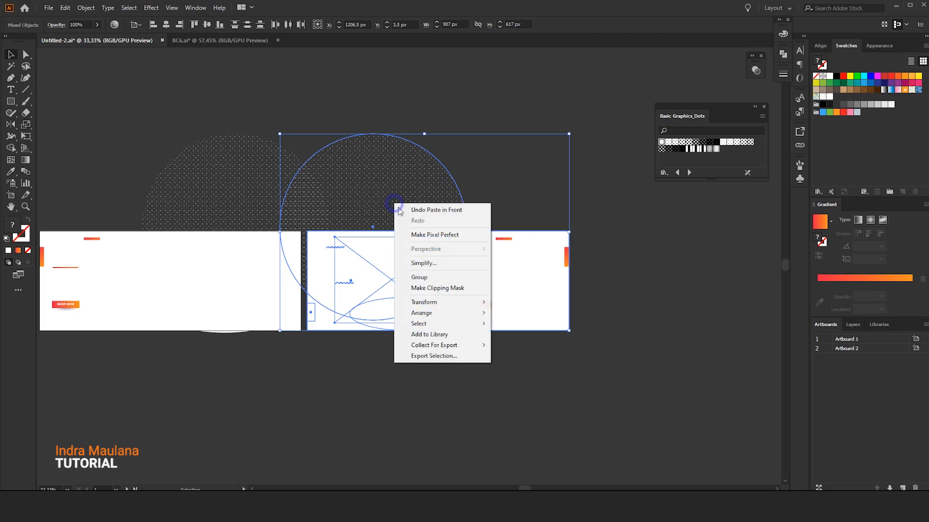
left_click(448, 288)
left_click(417, 362)
- Select the first banner's elements with their white rectangle and make a clipping mask
left_click_drag(265, 363, 390, 347)
left_click_drag(62, 125, 431, 356)
right_click(366, 250)
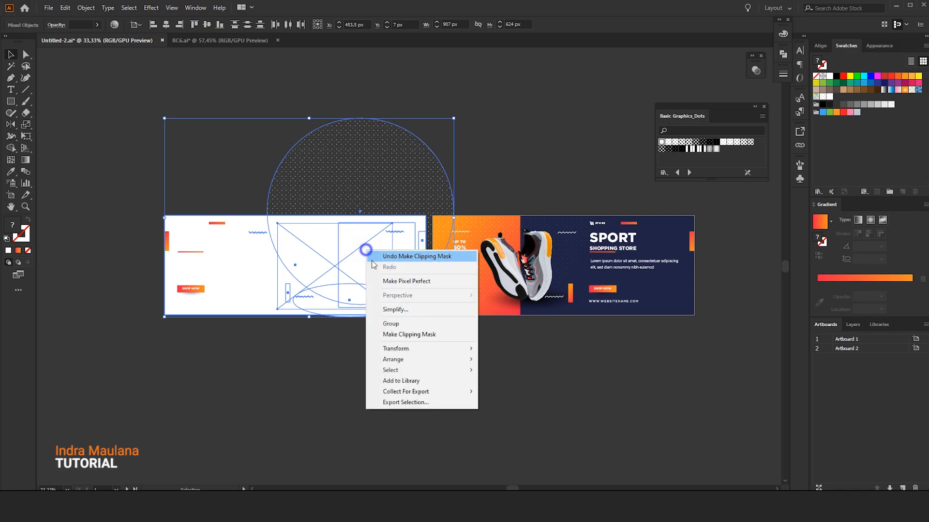
left_click(401, 334)
left_click(472, 367)
left_click_drag(504, 367, 448, 346)
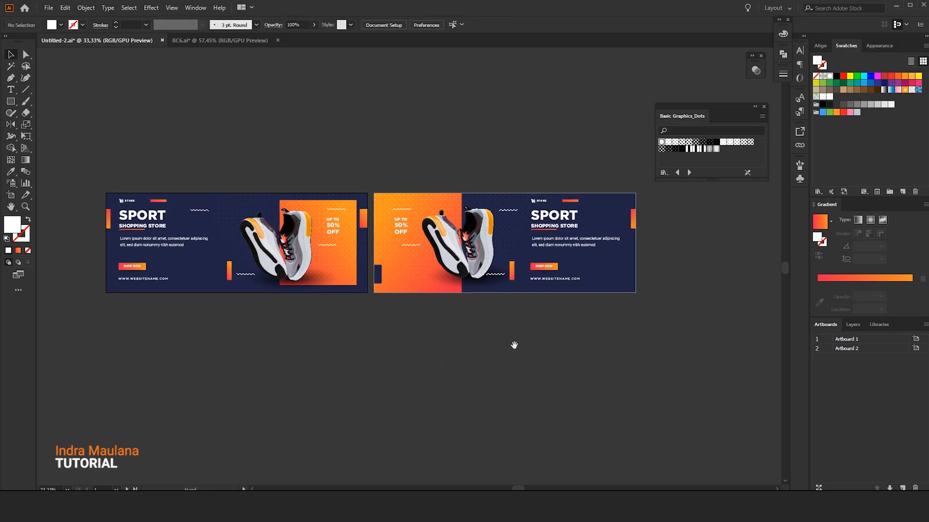
left_click_drag(514, 345, 481, 337)
left_click_drag(489, 299, 489, 336)
left_click_drag(424, 146, 437, 155)
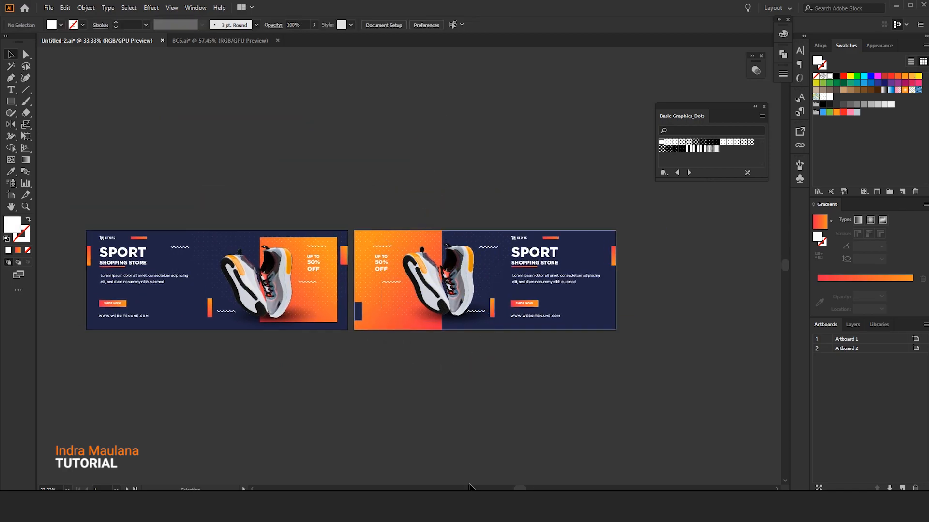
left_click(854, 324)
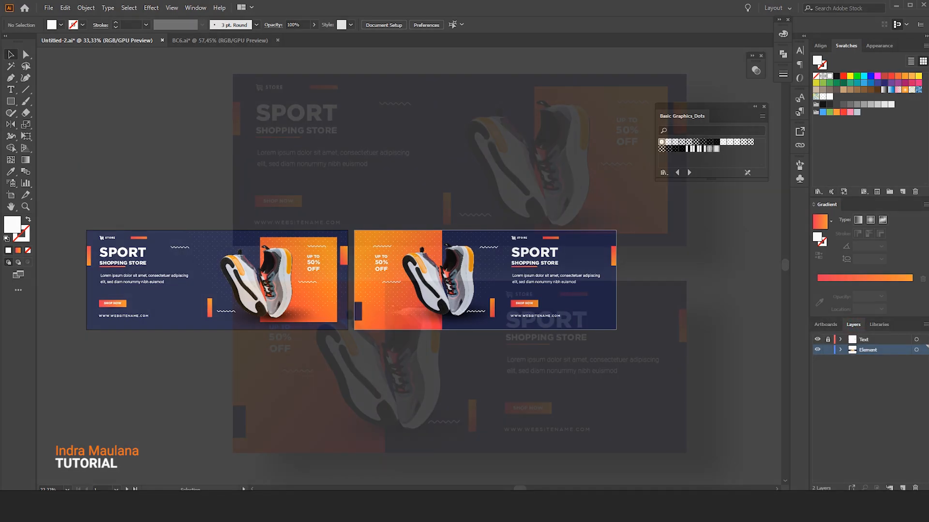